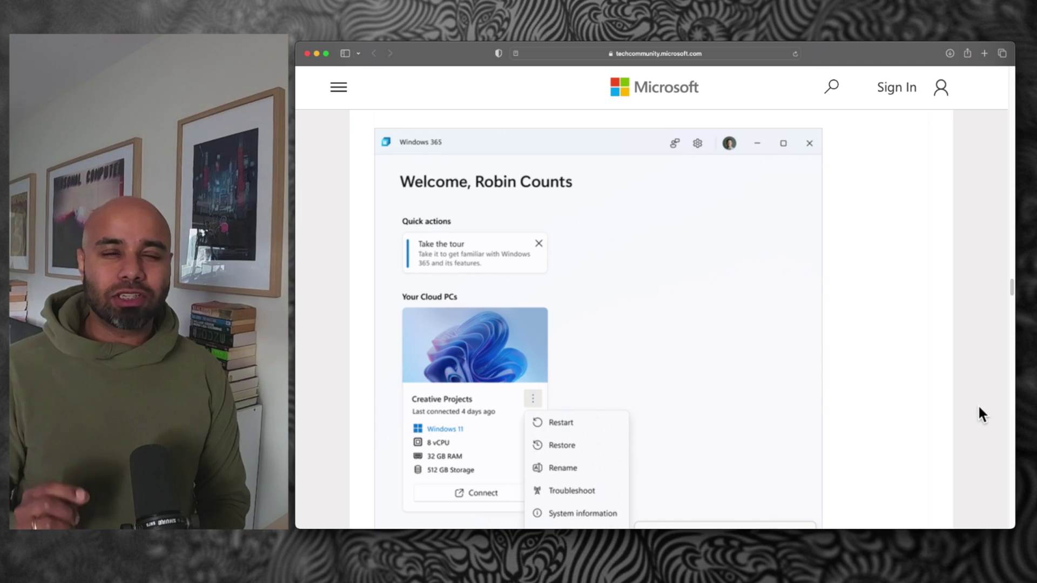
Examine the article's Windows 365 app illustrations on adding a Cloud PC to Task View and connecting through it
{"action": "scroll", "coordinate": [980, 408], "scroll_direction": "down", "scroll_amount": 5}
{"action": "scroll", "coordinate": [979, 408], "scroll_direction": "down", "scroll_amount": 2}
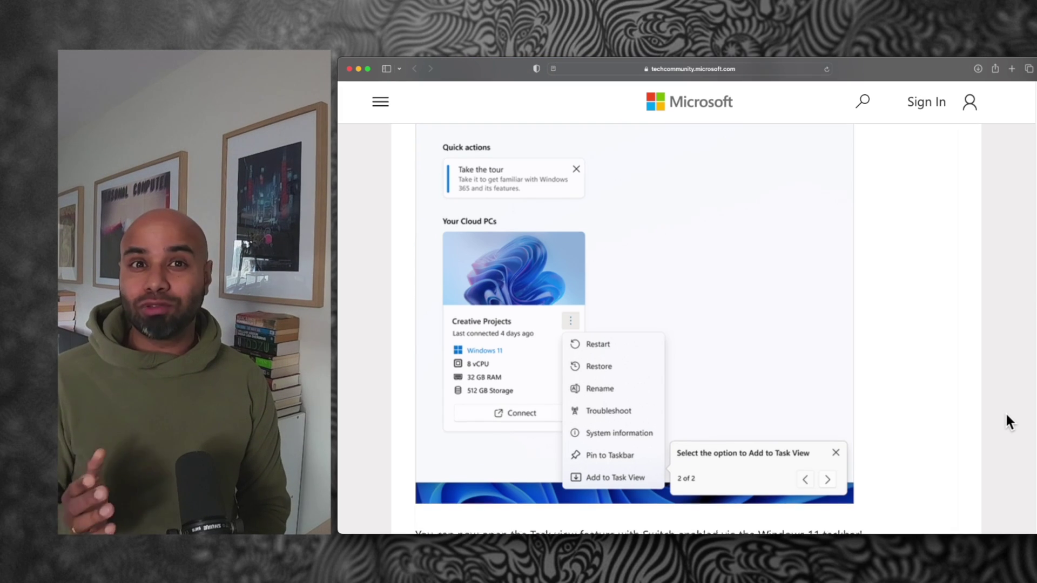
{"action": "scroll", "coordinate": [1007, 419], "scroll_direction": "down", "scroll_amount": 2}
{"action": "scroll", "coordinate": [1007, 417], "scroll_direction": "down", "scroll_amount": 3}
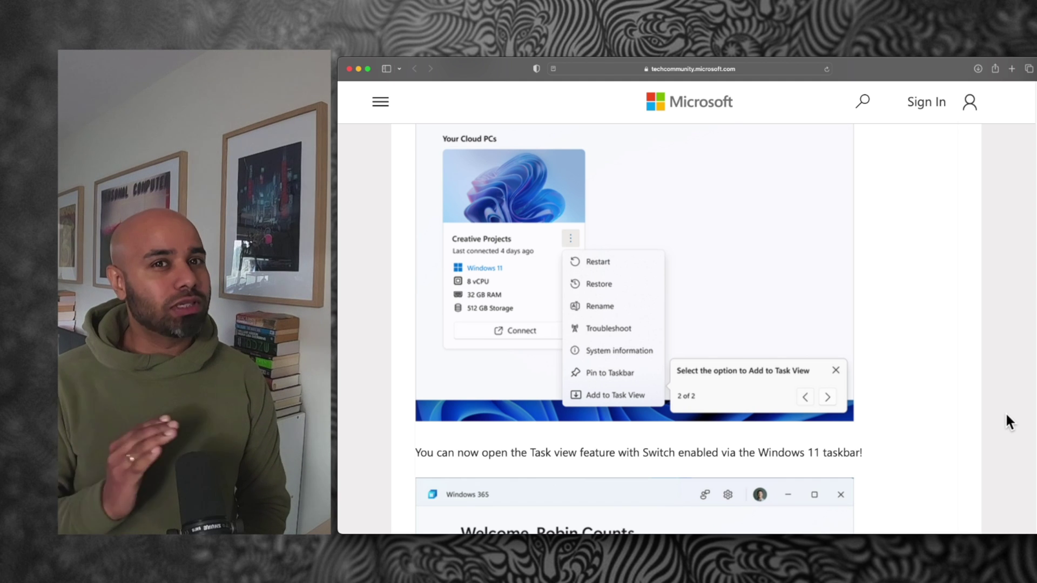
{"action": "scroll", "coordinate": [1006, 415], "scroll_direction": "down", "scroll_amount": 10}
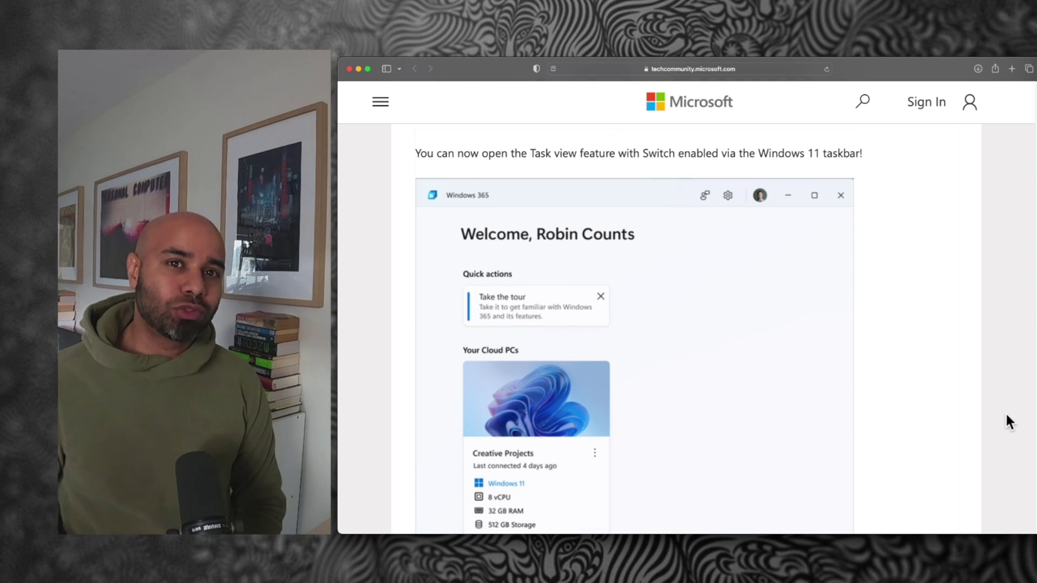
{"action": "scroll", "coordinate": [1006, 412], "scroll_direction": "down", "scroll_amount": 5}
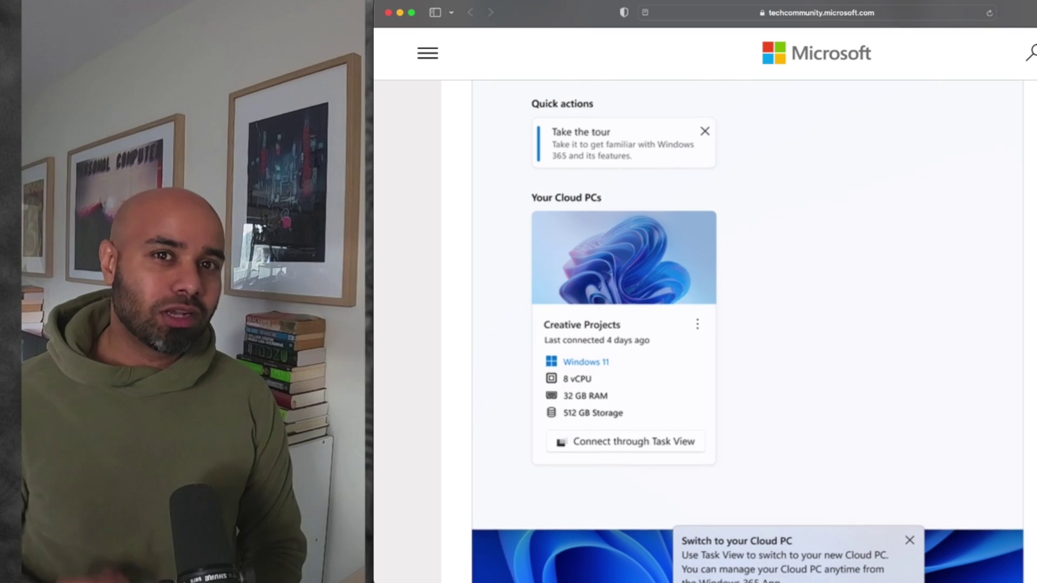
{"action": "scroll", "coordinate": [1006, 411], "scroll_direction": "down", "scroll_amount": 5}
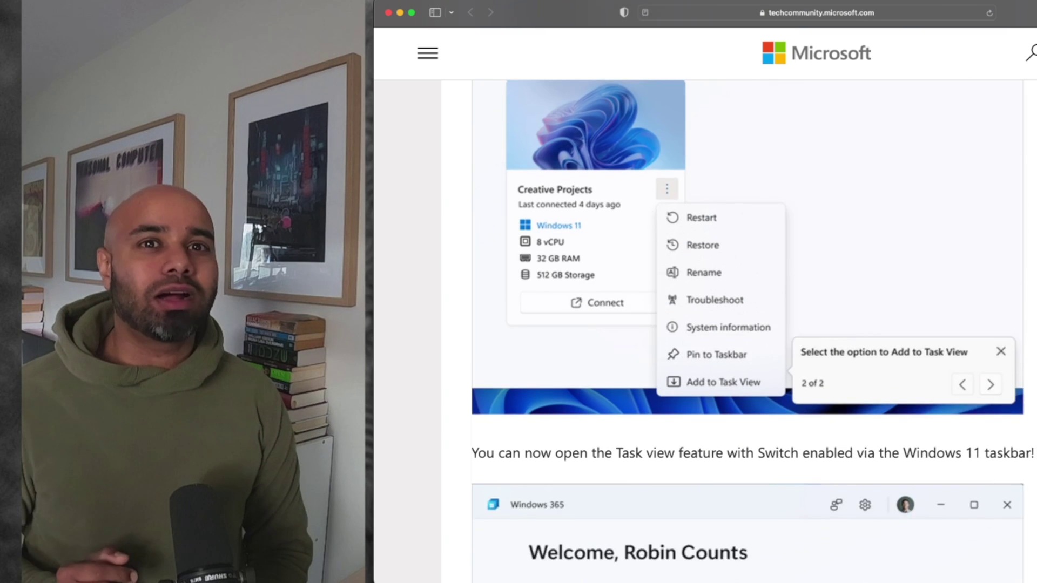
{"action": "scroll", "coordinate": [1006, 412], "scroll_direction": "up", "scroll_amount": 3}
Read the Windows 365 Switch public preview article from its title through the requirements, Insider enrollment steps and Windows 365 app installation
{"action": "left_click_drag", "start_coordinate": [165, 253], "coordinate": [416, 251]}
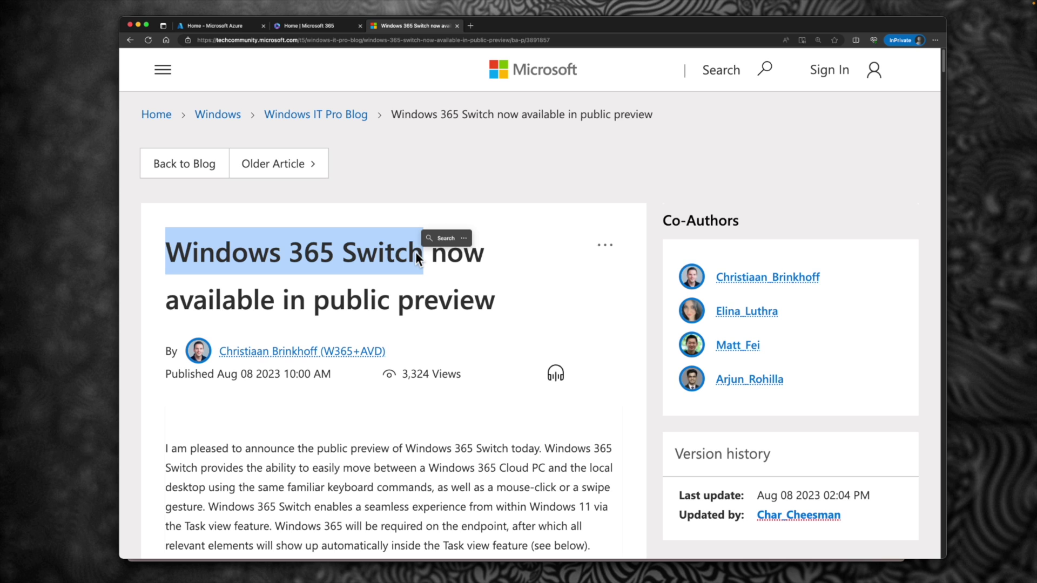
{"action": "left_click_drag", "start_coordinate": [314, 300], "coordinate": [484, 302]}
{"action": "key", "text": "Tab"}
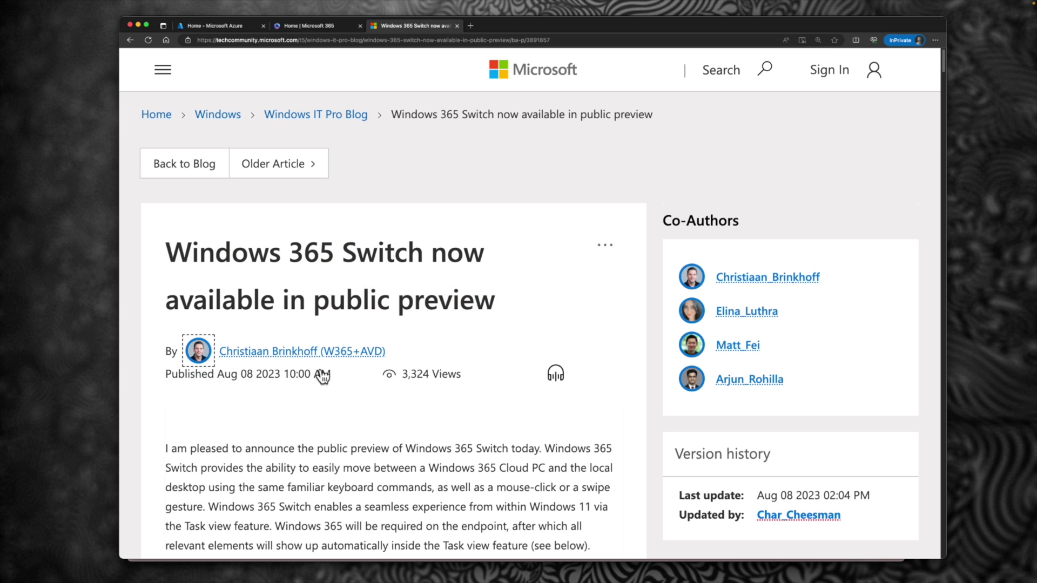
{"action": "scroll", "coordinate": [414, 356], "scroll_direction": "down", "scroll_amount": 2}
{"action": "scroll", "coordinate": [414, 356], "scroll_direction": "down", "scroll_amount": 3}
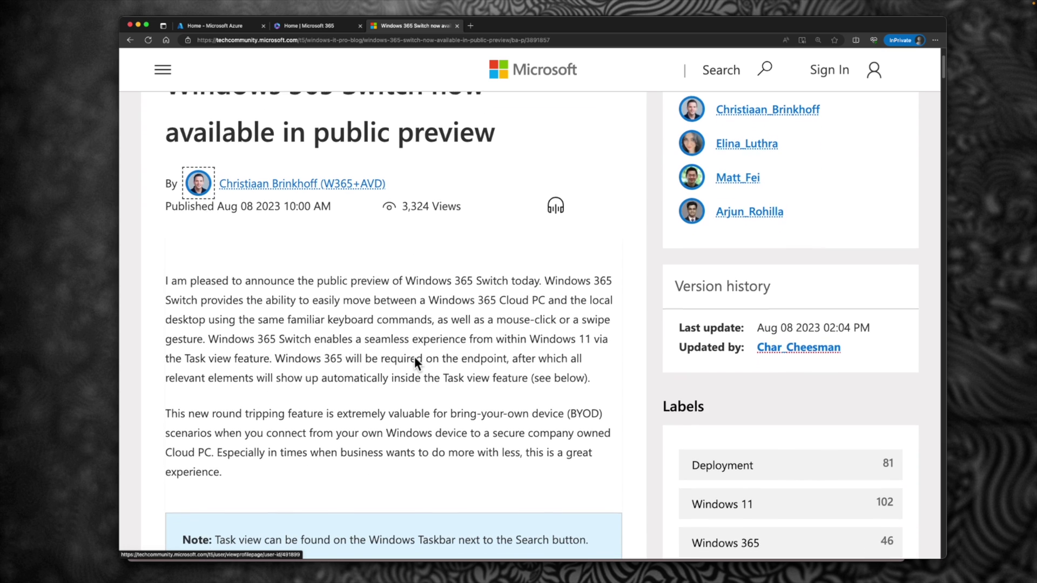
{"action": "scroll", "coordinate": [414, 357], "scroll_direction": "down", "scroll_amount": 4}
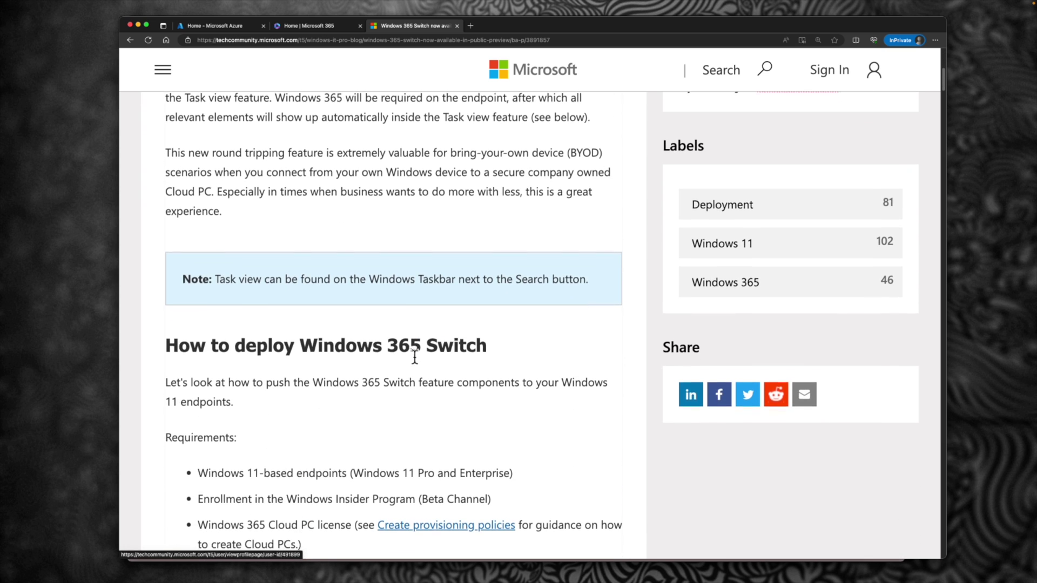
{"action": "scroll", "coordinate": [415, 358], "scroll_direction": "down", "scroll_amount": 4}
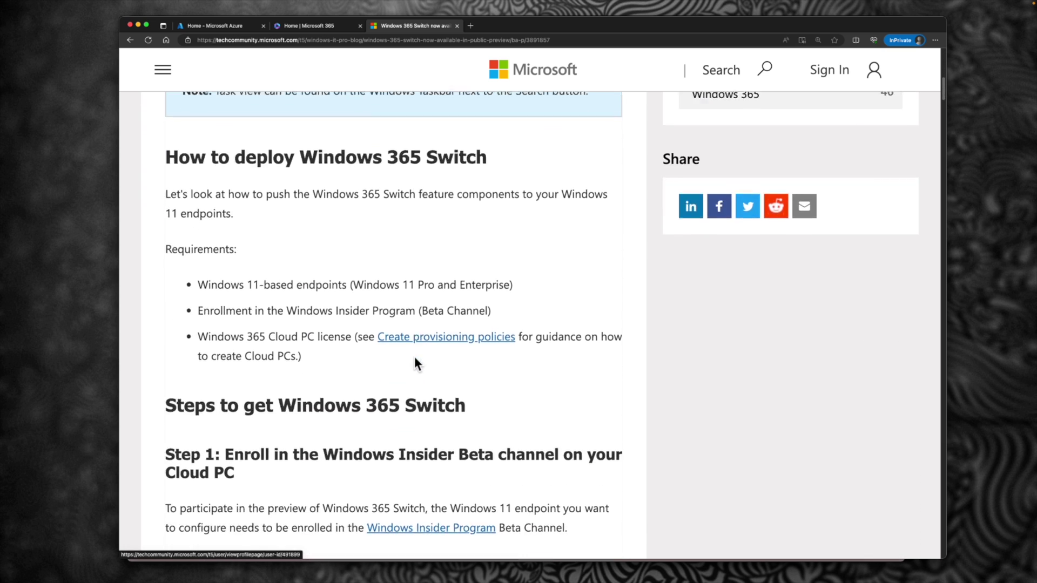
{"action": "scroll", "coordinate": [414, 358], "scroll_direction": "down", "scroll_amount": 4}
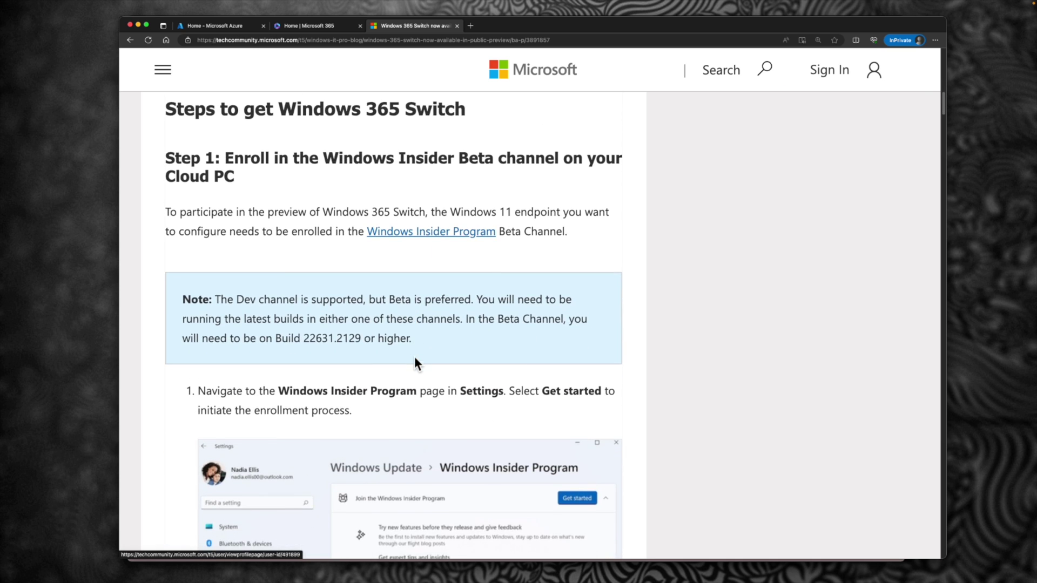
{"action": "scroll", "coordinate": [414, 357], "scroll_direction": "down", "scroll_amount": 5}
{"action": "scroll", "coordinate": [414, 356], "scroll_direction": "down", "scroll_amount": 12}
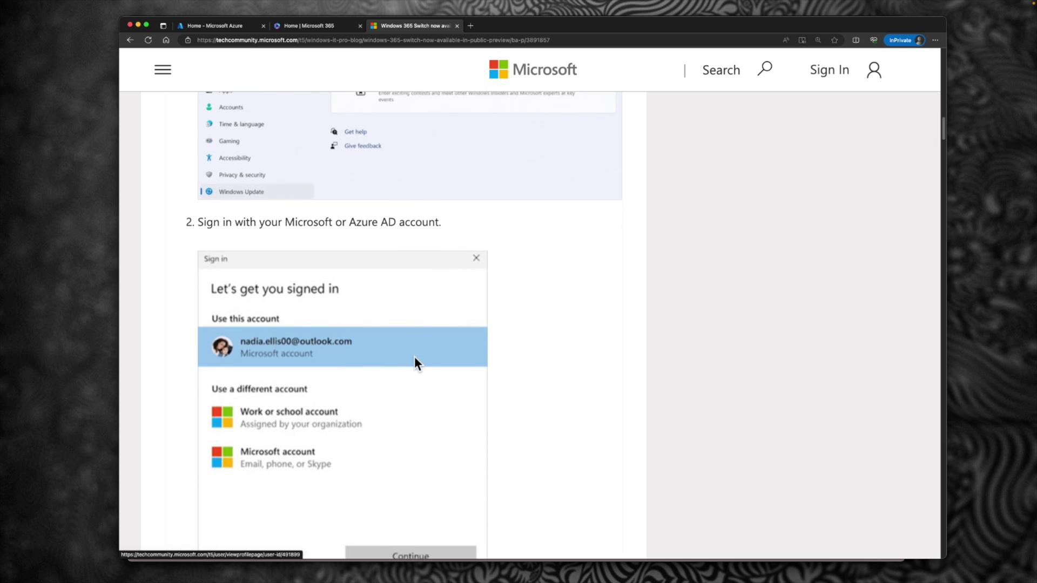
{"action": "scroll", "coordinate": [416, 359], "scroll_direction": "down", "scroll_amount": 12}
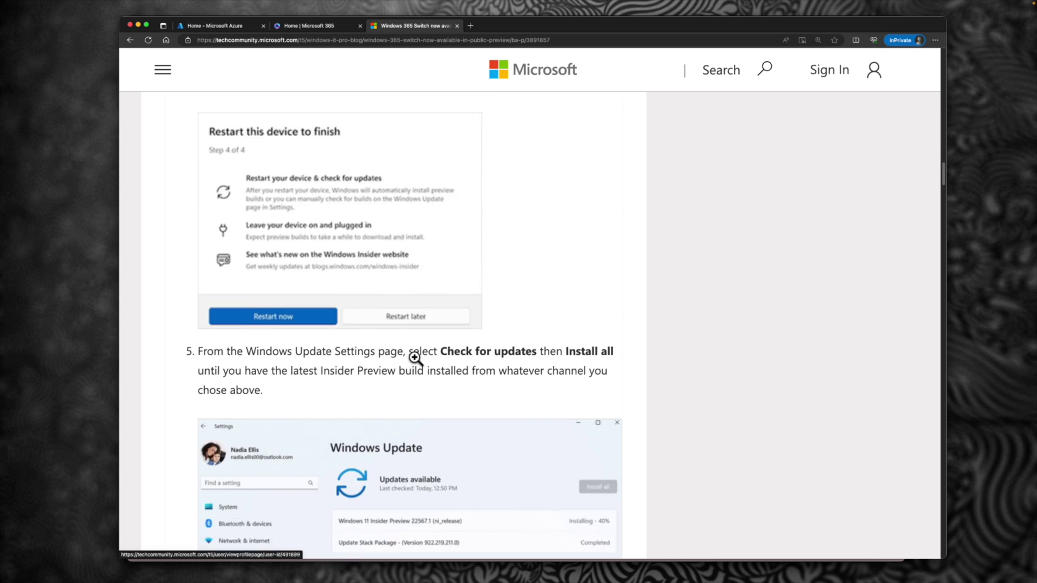
{"action": "scroll", "coordinate": [415, 359], "scroll_direction": "down", "scroll_amount": 10}
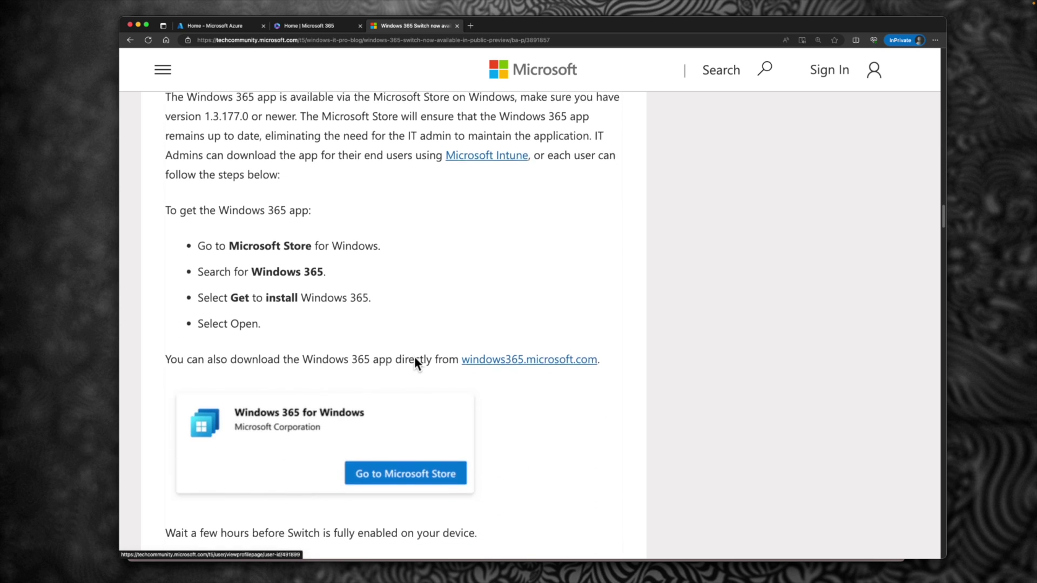
{"action": "scroll", "coordinate": [413, 356], "scroll_direction": "down", "scroll_amount": 7}
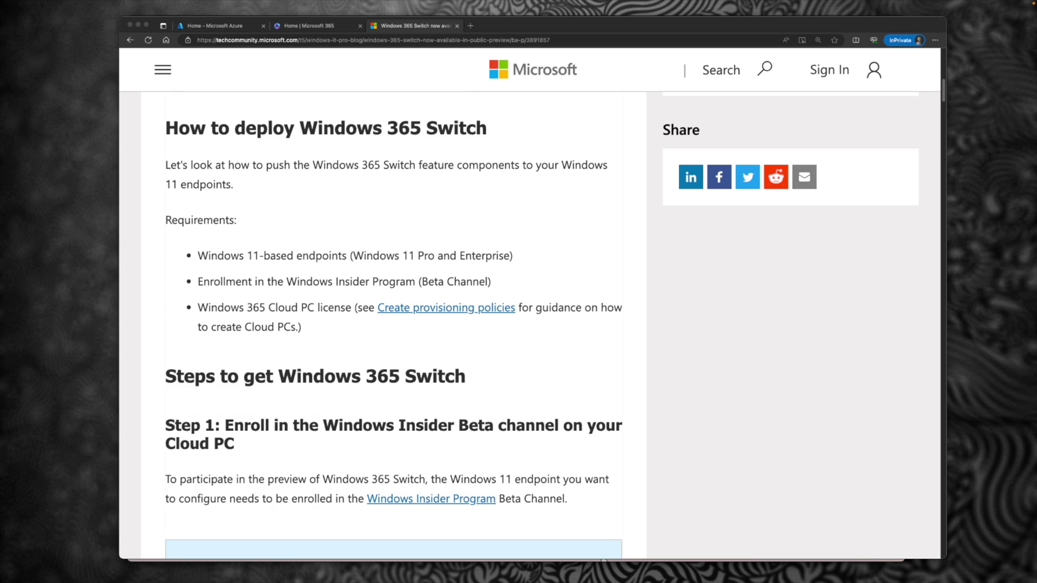
Highlight the Windows Insider Program wording in the article's requirements for deploying Windows 365 Switch
{"action": "left_click_drag", "start_coordinate": [300, 281], "coordinate": [417, 280]}
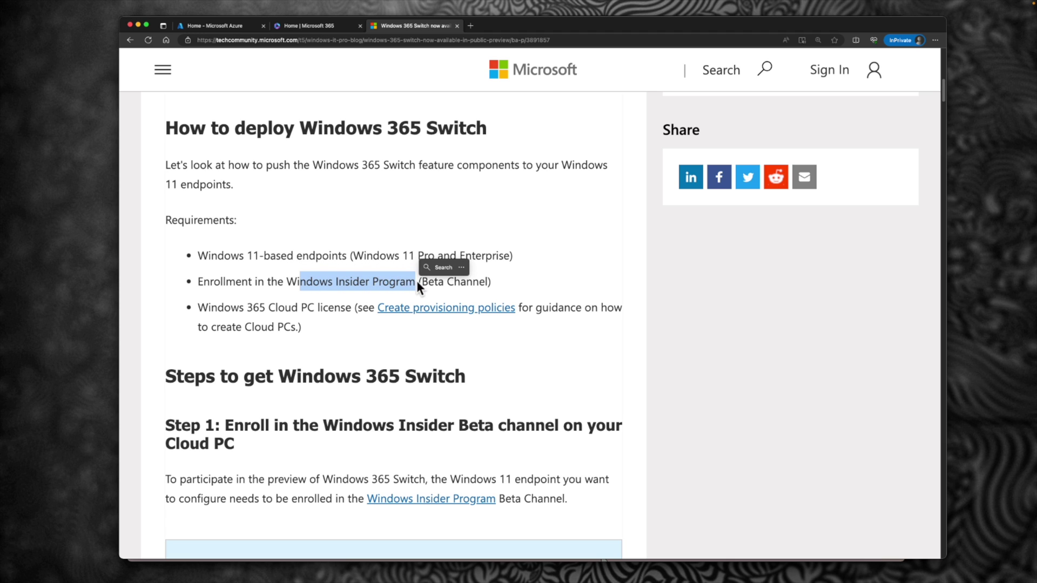
{"action": "left_click", "coordinate": [369, 272]}
{"action": "left_click_drag", "start_coordinate": [306, 281], "coordinate": [404, 281]}
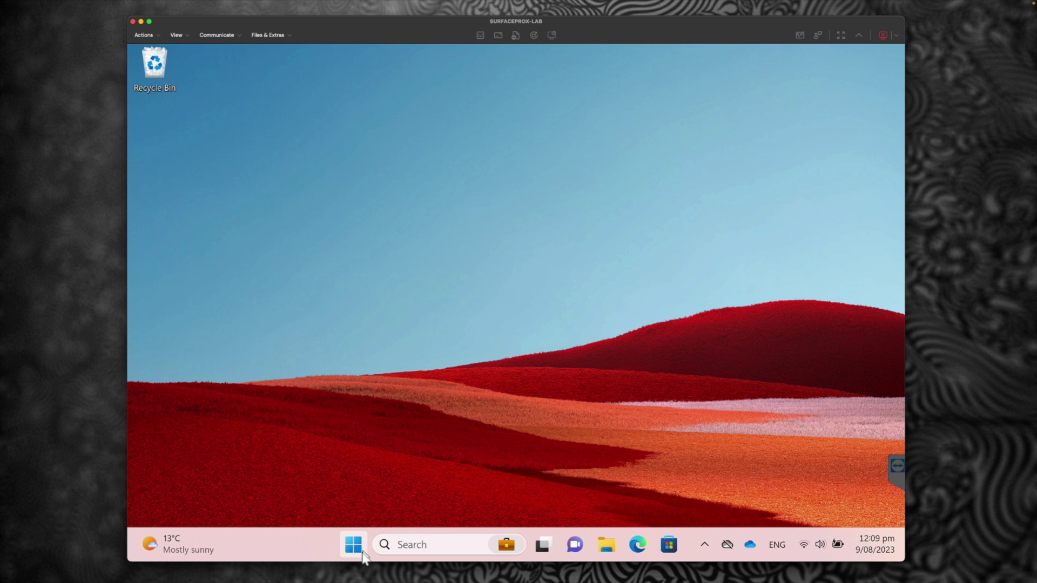
On the remote Surface device, open Settings maximized and go to the Windows Insider Program page of Windows Update
{"action": "left_click", "coordinate": [354, 546]}
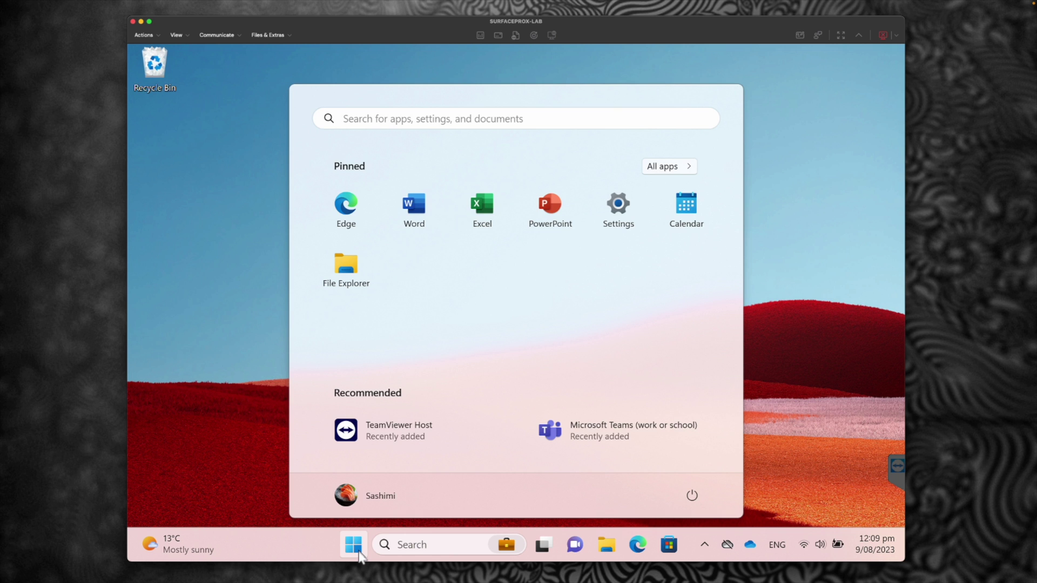
{"action": "left_click", "coordinate": [354, 545]}
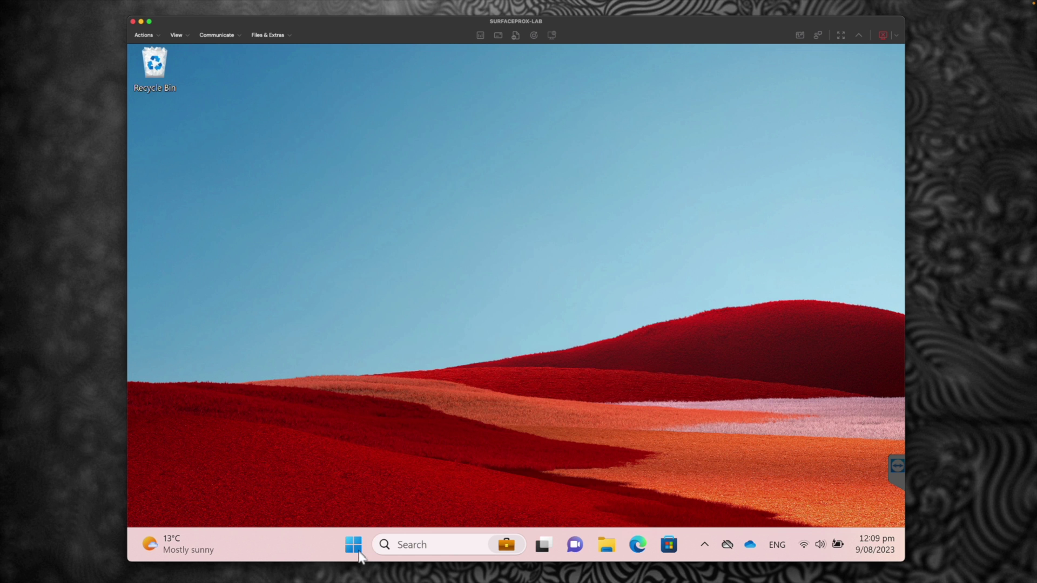
{"action": "left_click", "coordinate": [357, 551]}
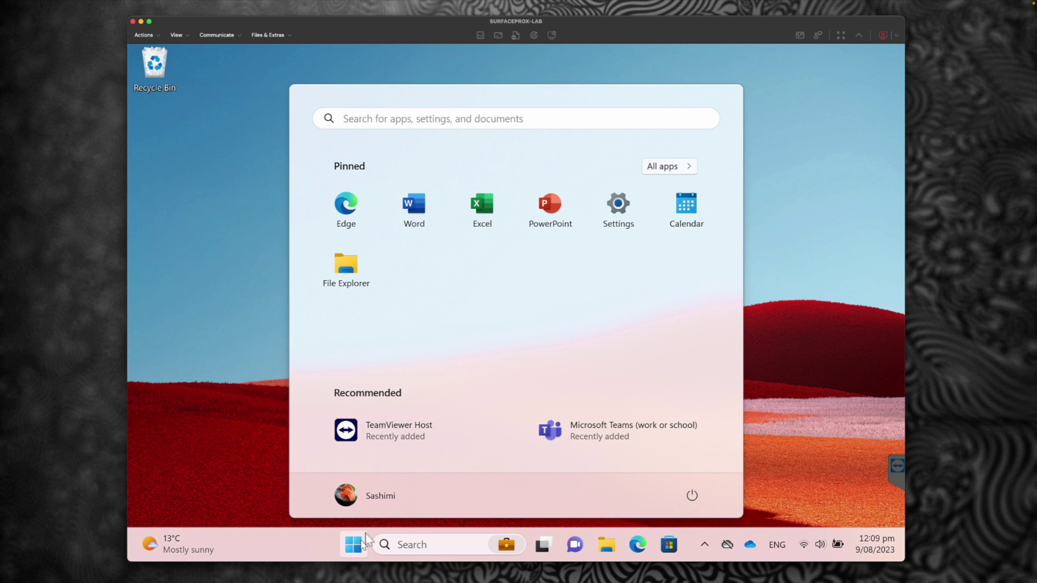
{"action": "left_click", "coordinate": [619, 206]}
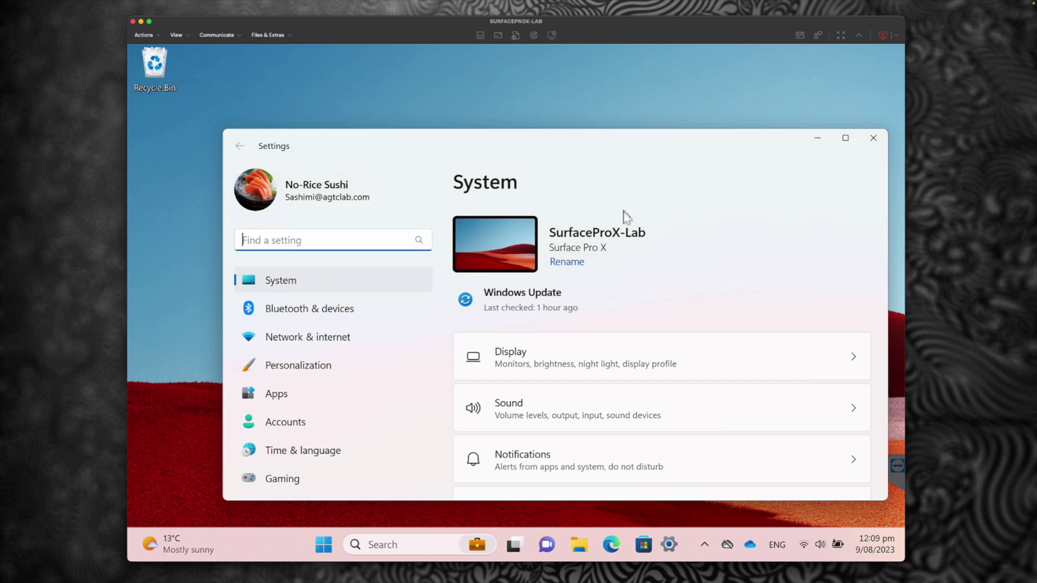
{"action": "double_click", "coordinate": [552, 135]}
{"action": "left_click", "coordinate": [227, 479]}
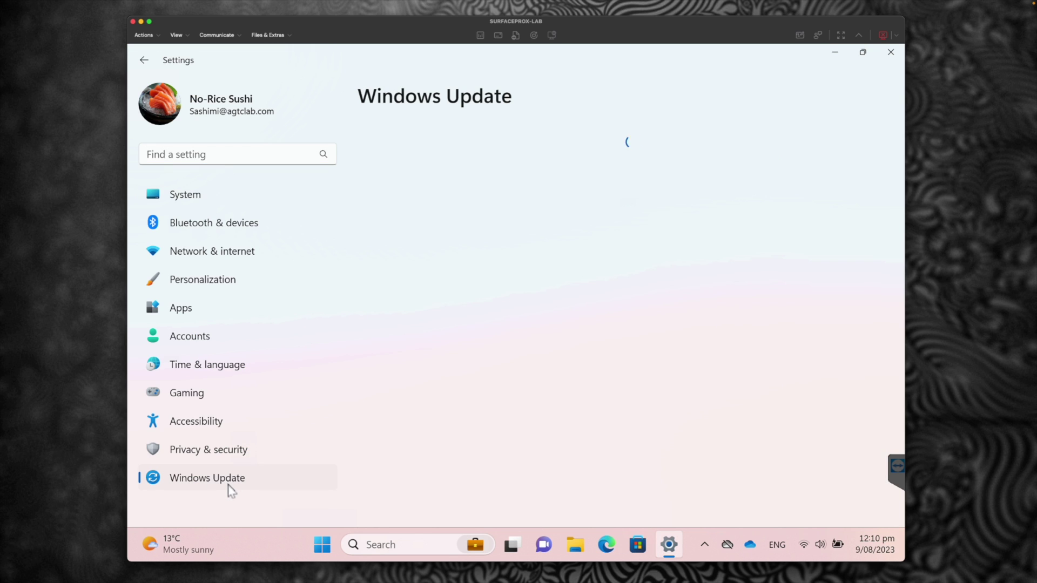
{"action": "left_click", "coordinate": [457, 459]}
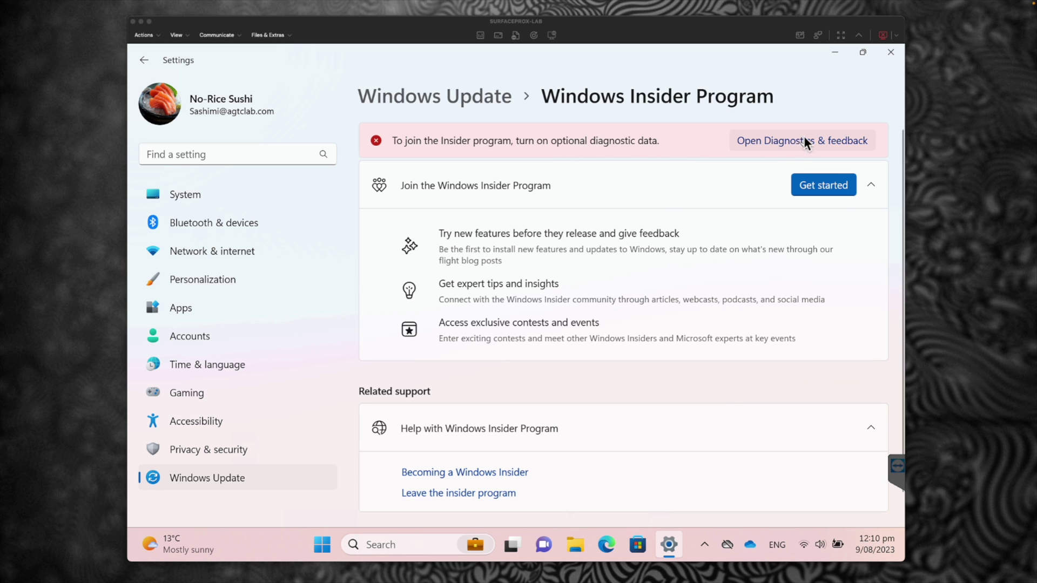
Turn on sending optional diagnostic data in Diagnostics & feedback and return to the Windows Insider Program page
{"action": "left_click", "coordinate": [758, 143]}
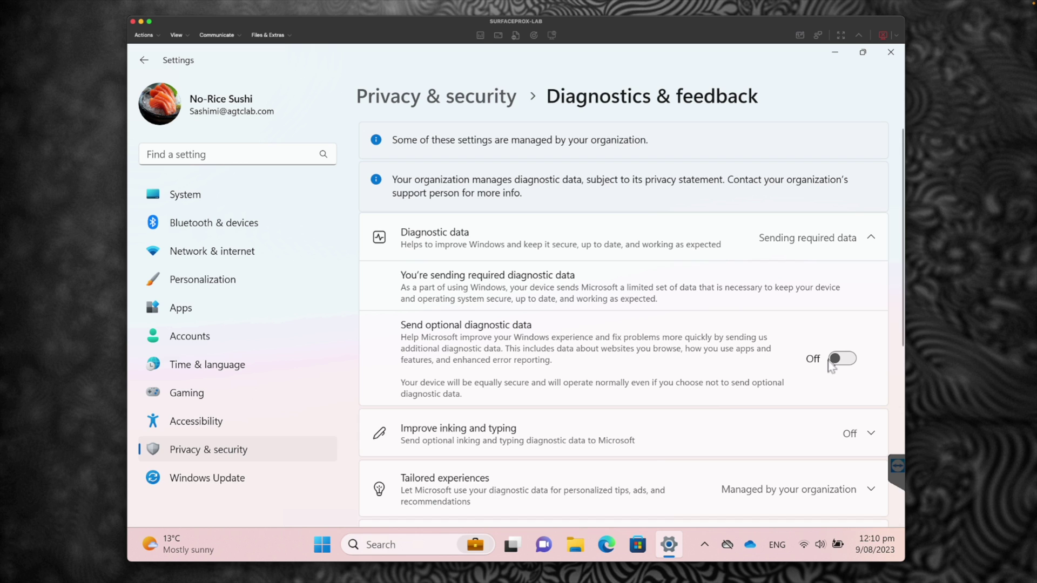
{"action": "left_click", "coordinate": [837, 362]}
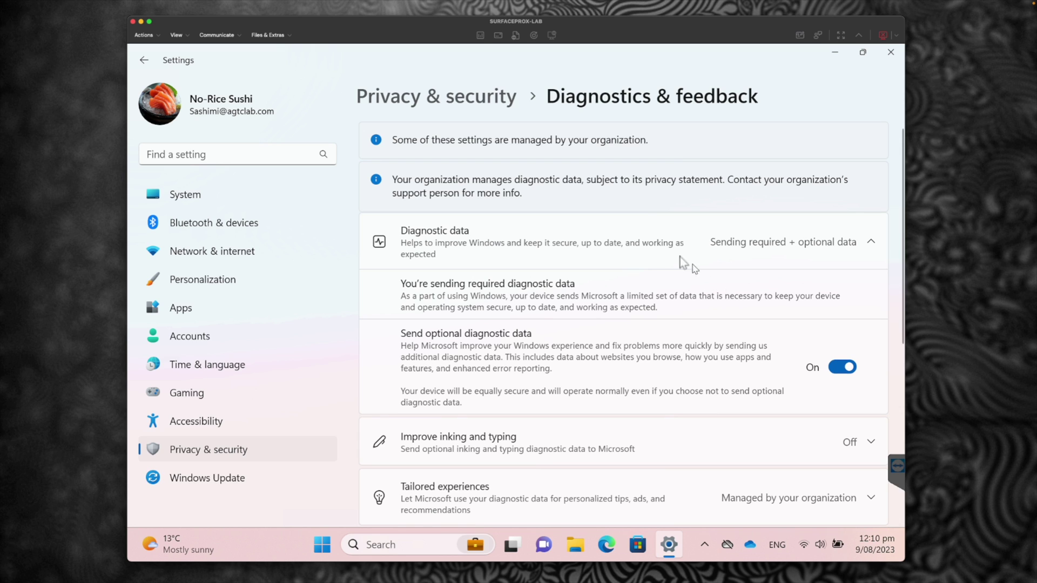
{"action": "left_click", "coordinate": [252, 478]}
{"action": "left_click", "coordinate": [489, 460]}
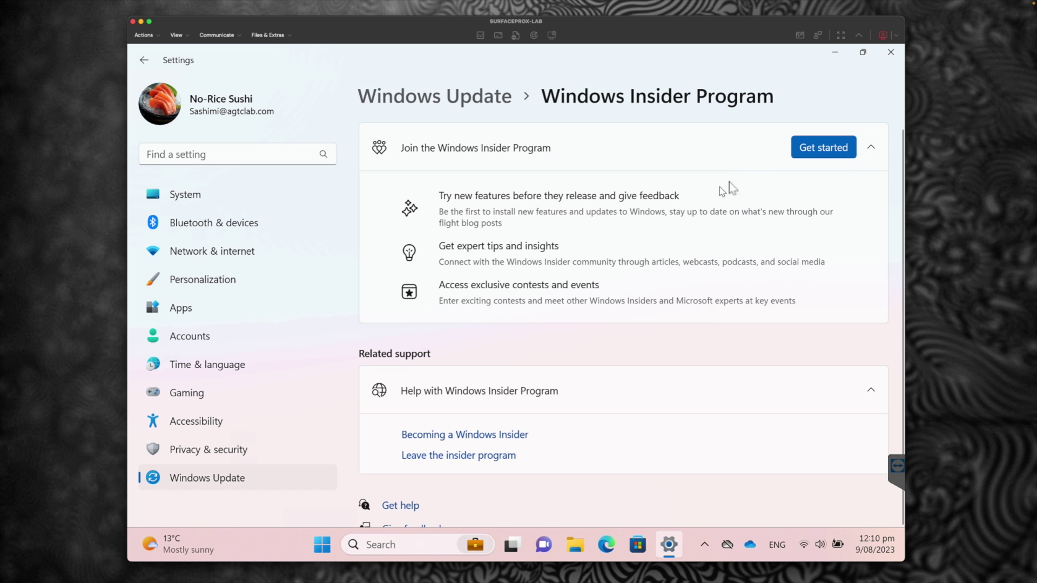
Start joining the Windows Insider Program, link the signed-in work or school account, and continue to the channel choice
{"action": "left_click", "coordinate": [825, 154]}
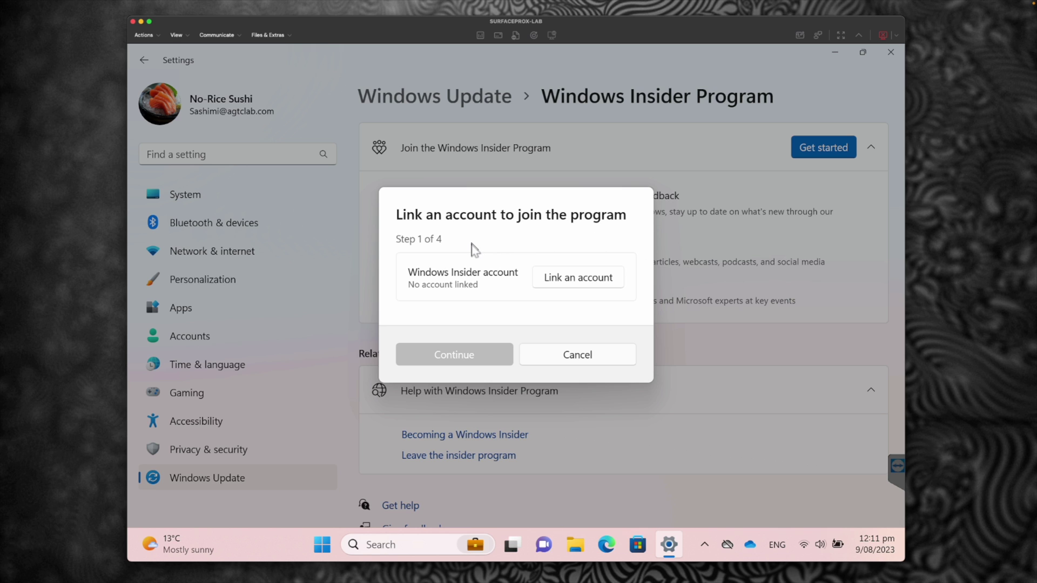
{"action": "left_click", "coordinate": [557, 287]}
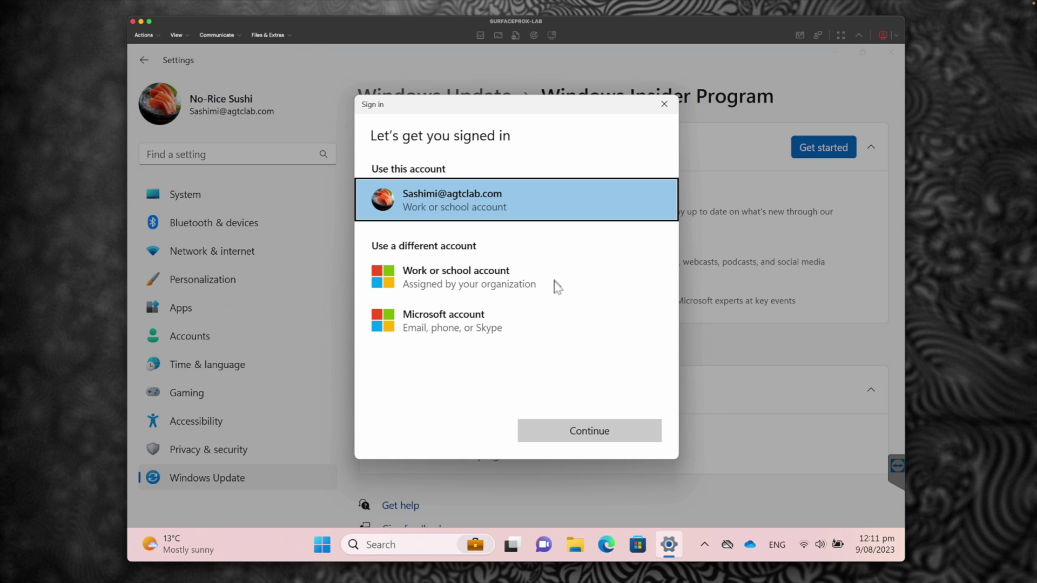
{"action": "left_click", "coordinate": [558, 429]}
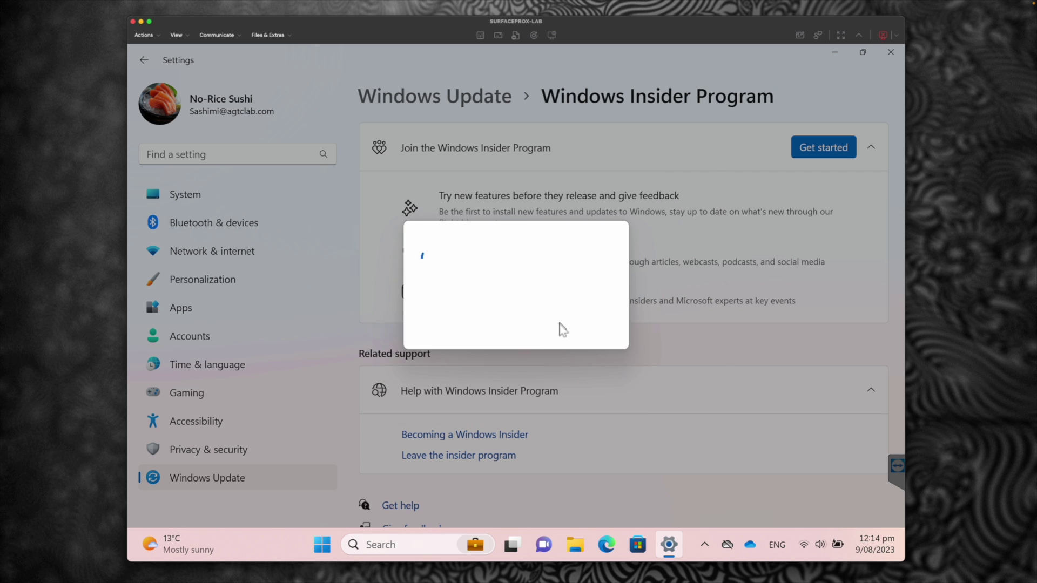
{"action": "left_click", "coordinate": [488, 381]}
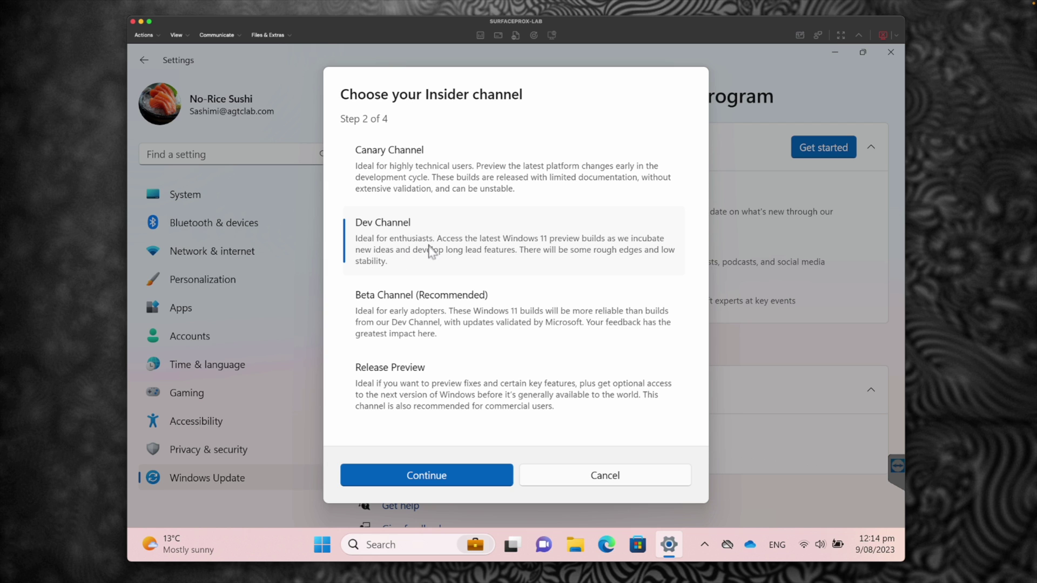
Switch to the browser article and check which Insider channel the Windows 365 Switch requirements call for, highlighting that requirement line
{"action": "key", "text": "super+Tab"}
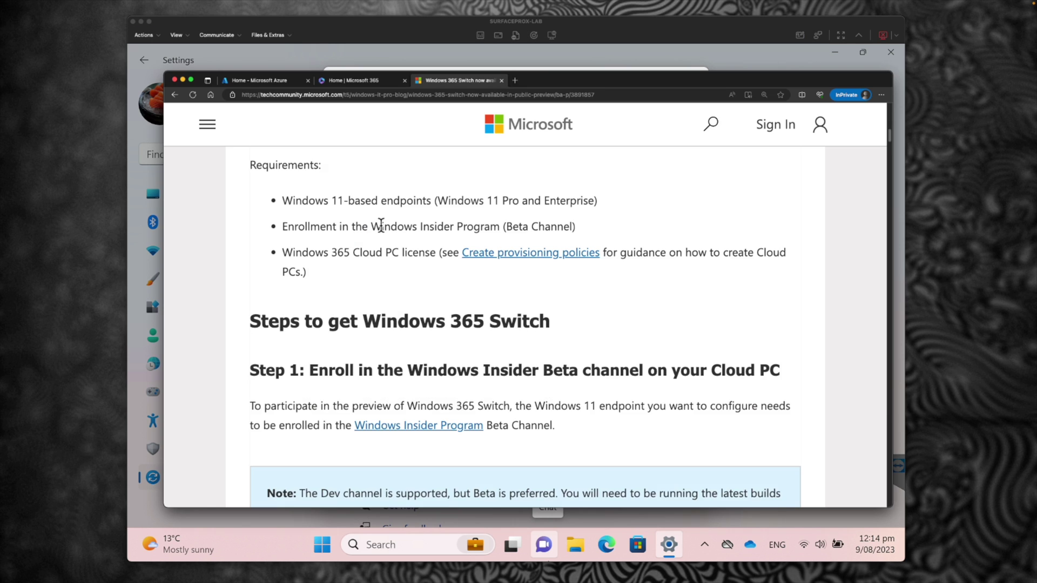
{"action": "scroll", "coordinate": [381, 224], "scroll_direction": "up", "scroll_amount": 4}
{"action": "scroll", "coordinate": [380, 225], "scroll_direction": "up", "scroll_amount": 8}
{"action": "scroll", "coordinate": [435, 272], "scroll_direction": "down", "scroll_amount": 10}
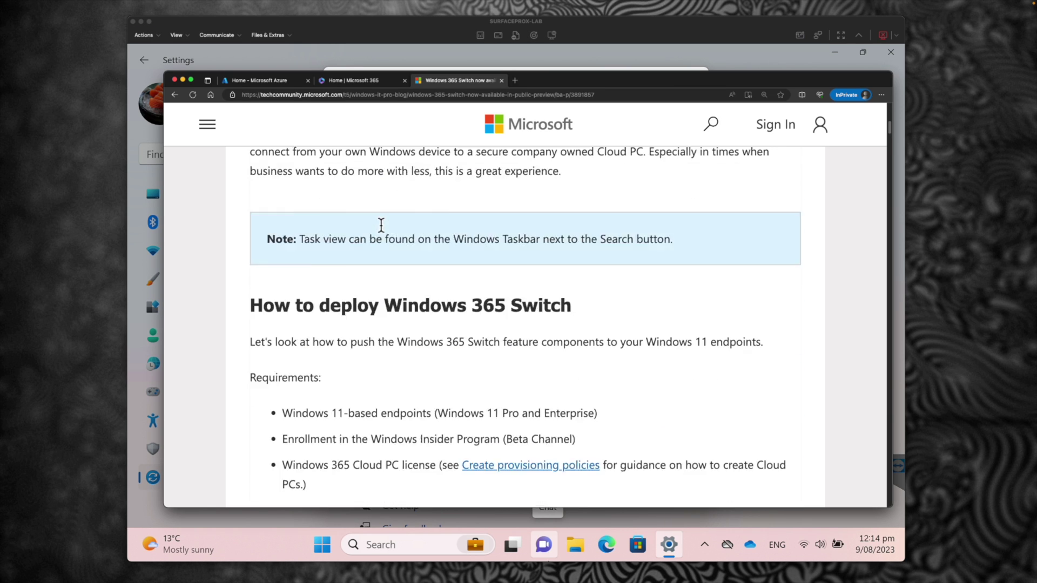
{"action": "left_click_drag", "start_coordinate": [573, 274], "coordinate": [283, 271]}
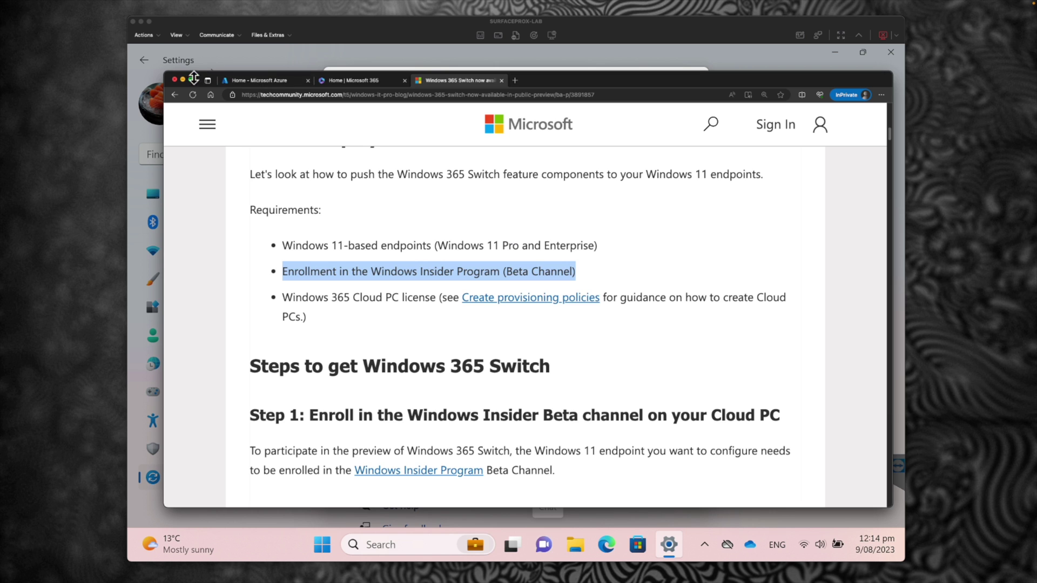
Return to the Insider enrollment, choose Beta Channel (Recommended), and continue to the agreements review
{"action": "left_click", "coordinate": [183, 79]}
{"action": "left_click", "coordinate": [440, 316]}
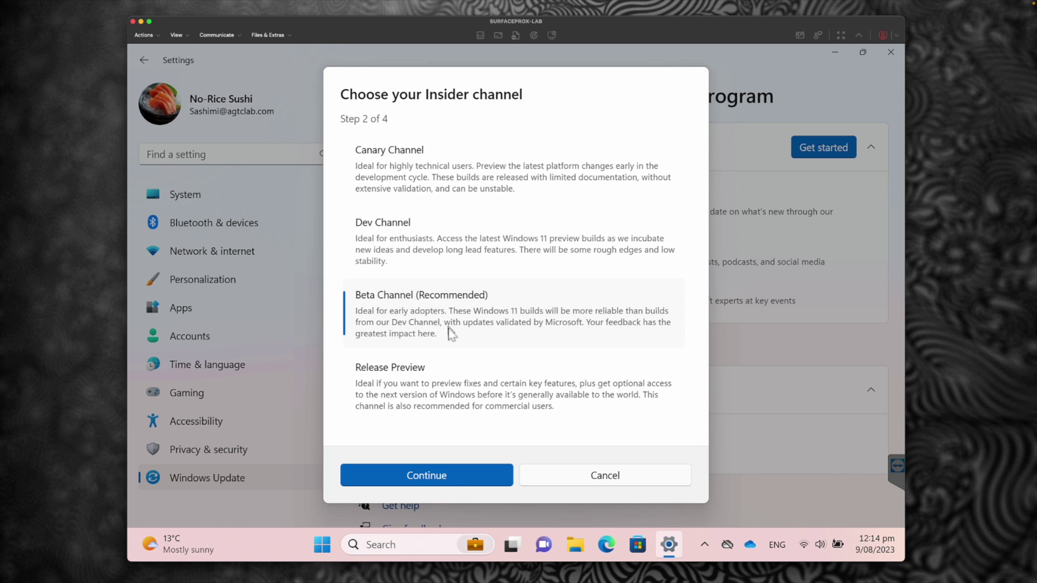
{"action": "left_click", "coordinate": [452, 485]}
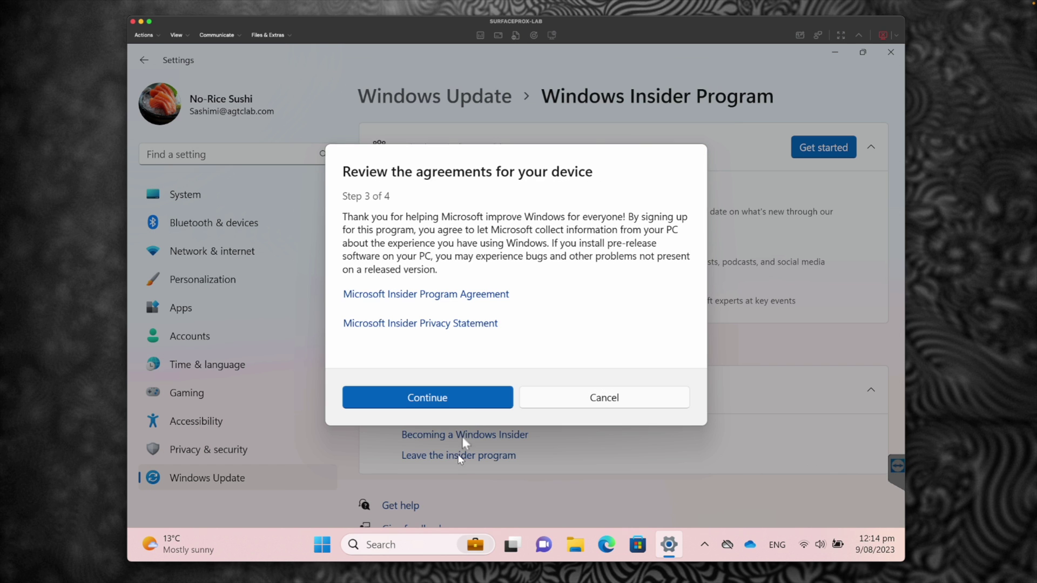
Accept the Windows Insider agreements and restart the device to finish the enrollment
{"action": "left_click", "coordinate": [466, 398]}
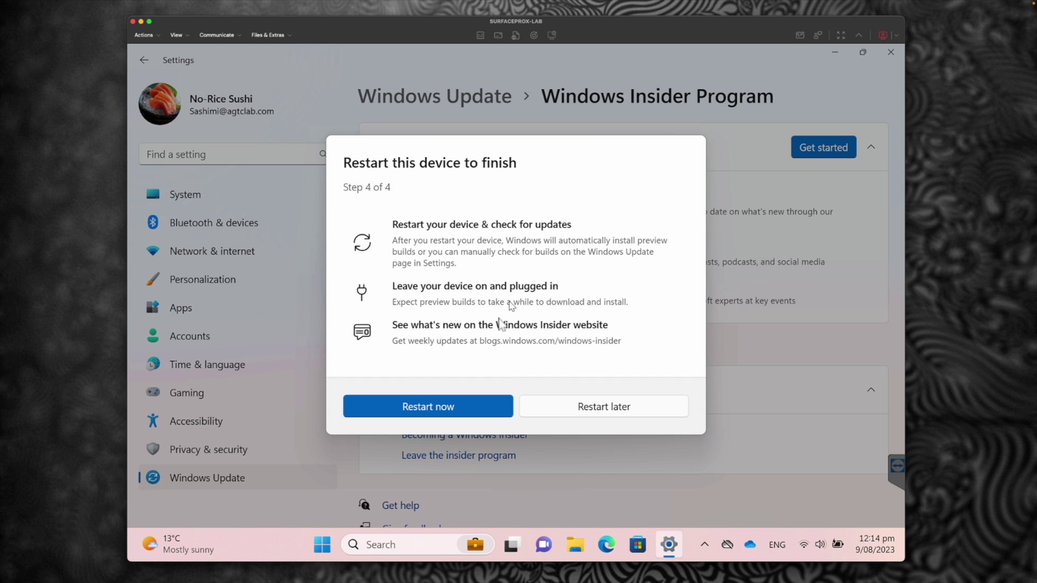
{"action": "left_click", "coordinate": [476, 407]}
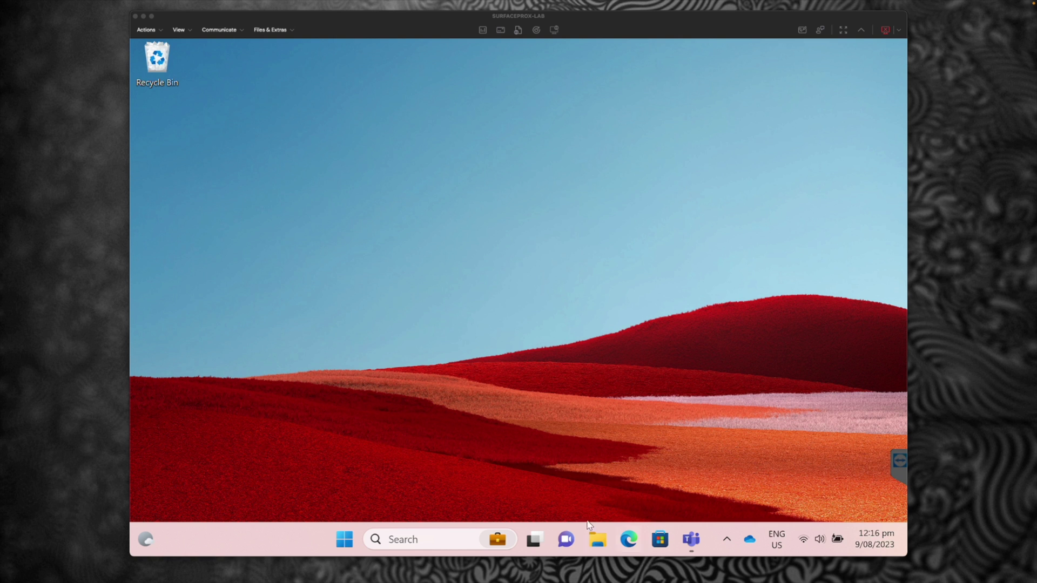
Open Windows Update in the restarted device's Settings and check for updates
{"action": "left_click", "coordinate": [357, 539]}
{"action": "left_click", "coordinate": [356, 538]}
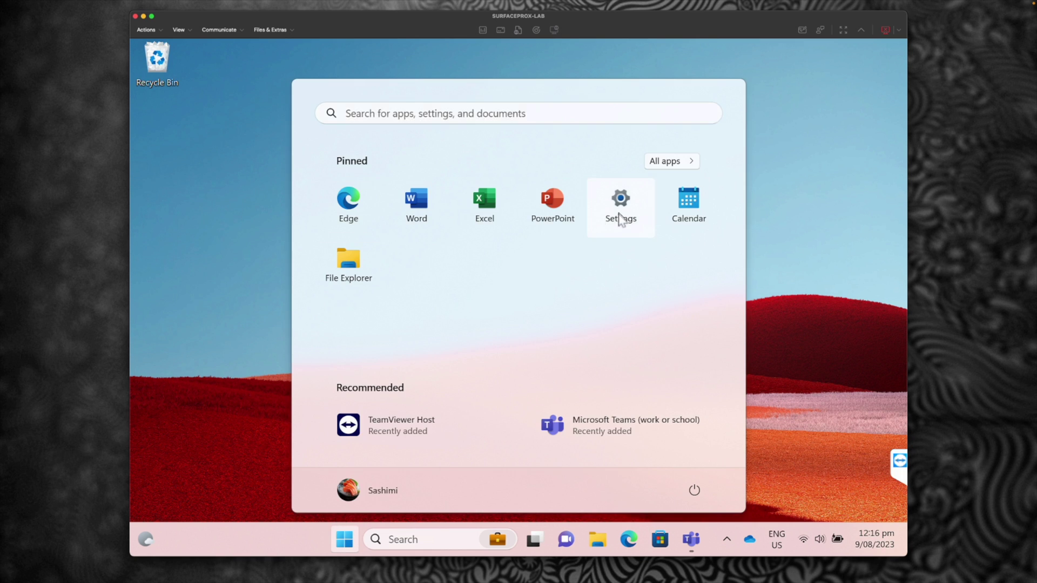
{"action": "left_click", "coordinate": [620, 219]}
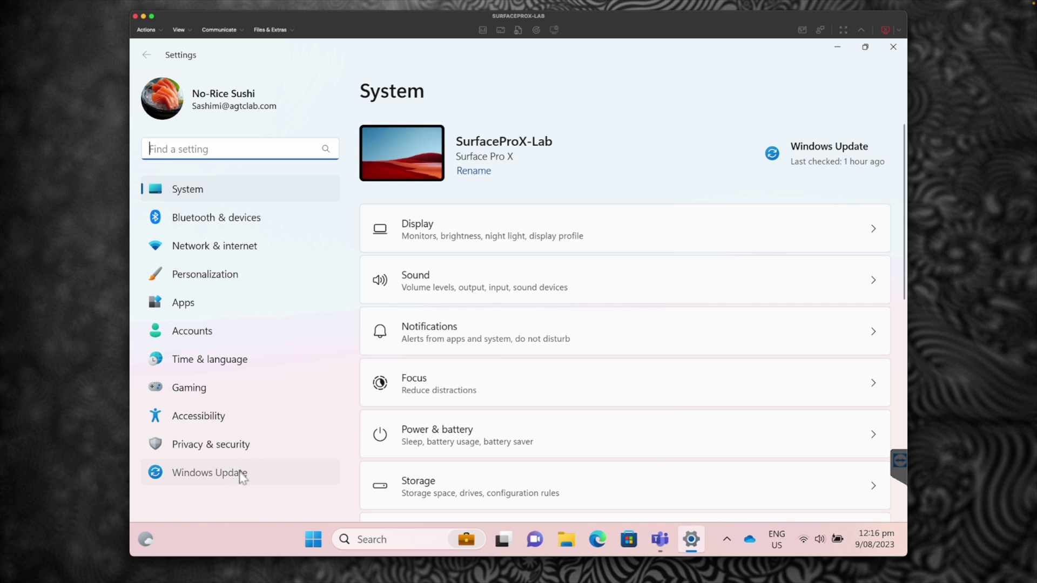
{"action": "left_click", "coordinate": [241, 474]}
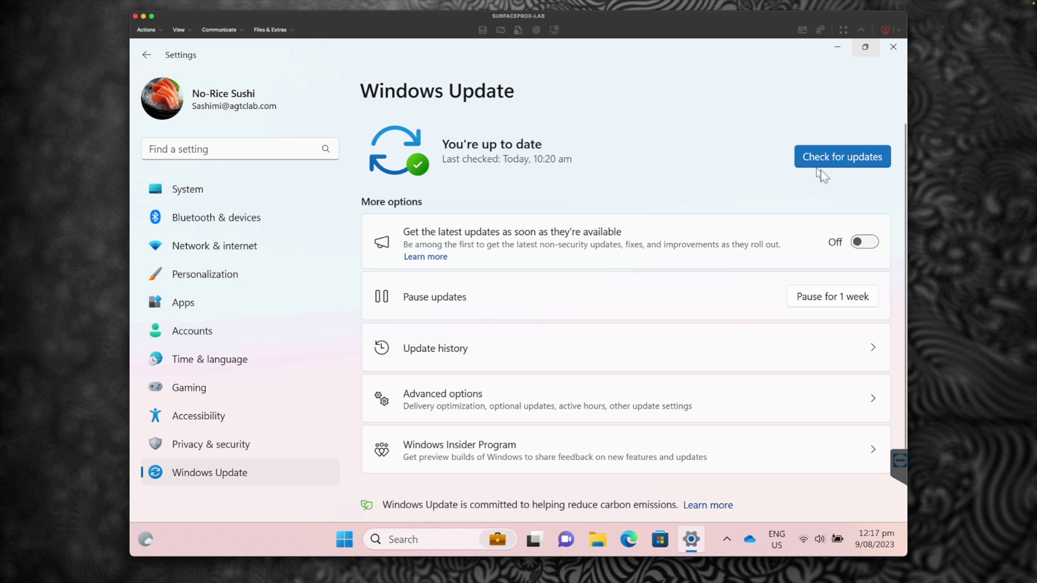
{"action": "left_click", "coordinate": [825, 170]}
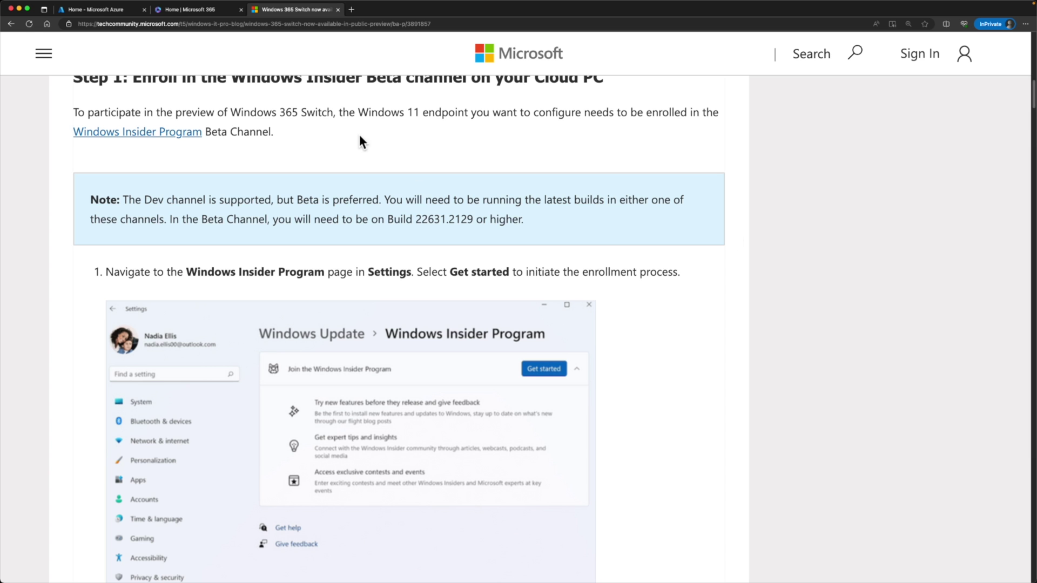
Switch to the Microsoft 365 home page in the browser and set the page zoom to 200%
{"action": "left_click", "coordinate": [195, 12]}
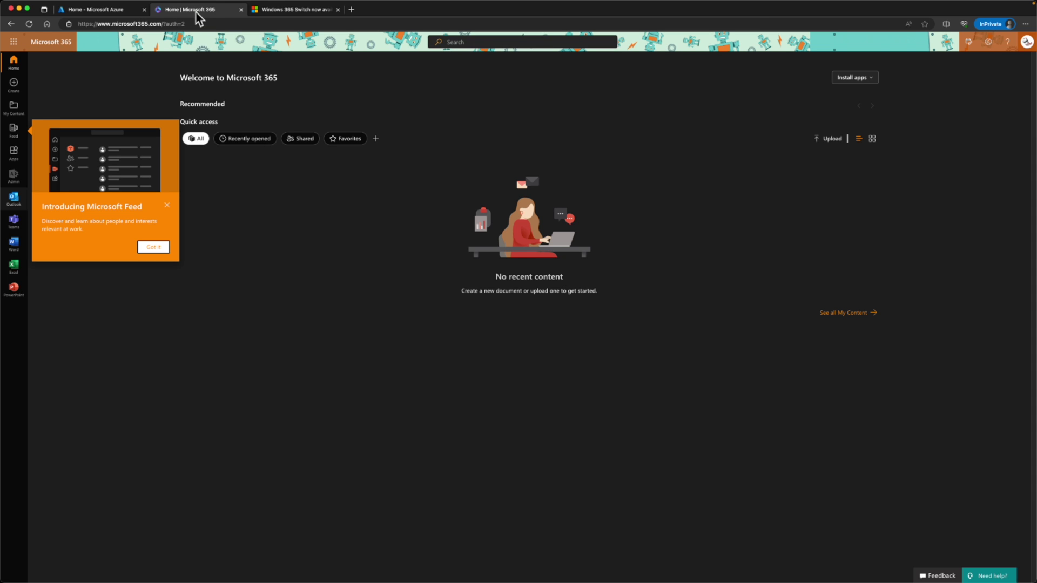
{"action": "left_click", "coordinate": [1025, 23]}
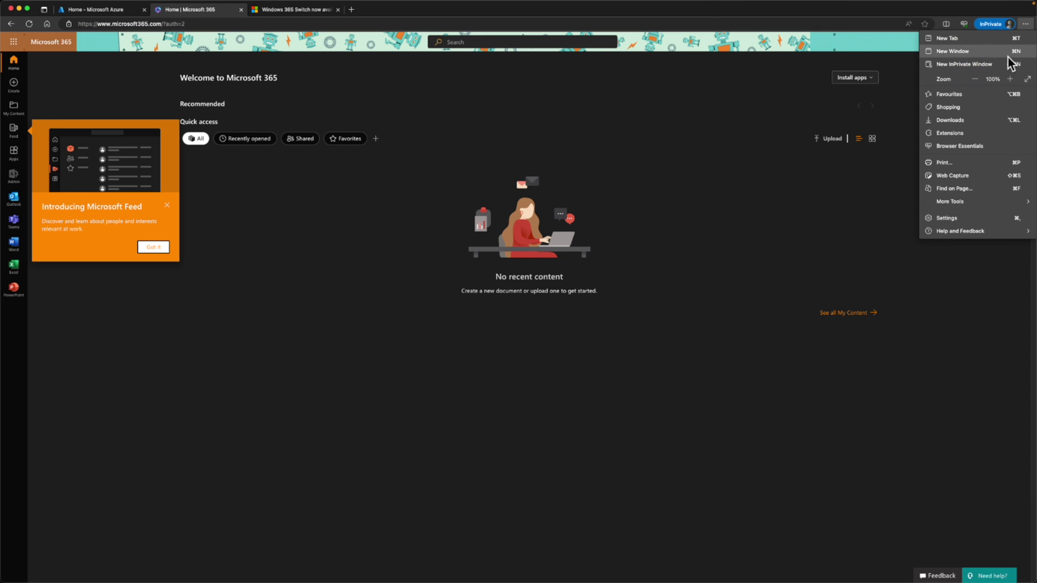
{"action": "left_click", "coordinate": [1010, 79]}
{"action": "left_click", "coordinate": [1010, 79]}
{"action": "left_click", "coordinate": [1010, 79]}
{"action": "left_click", "coordinate": [1010, 78]}
{"action": "left_click", "coordinate": [1010, 79]}
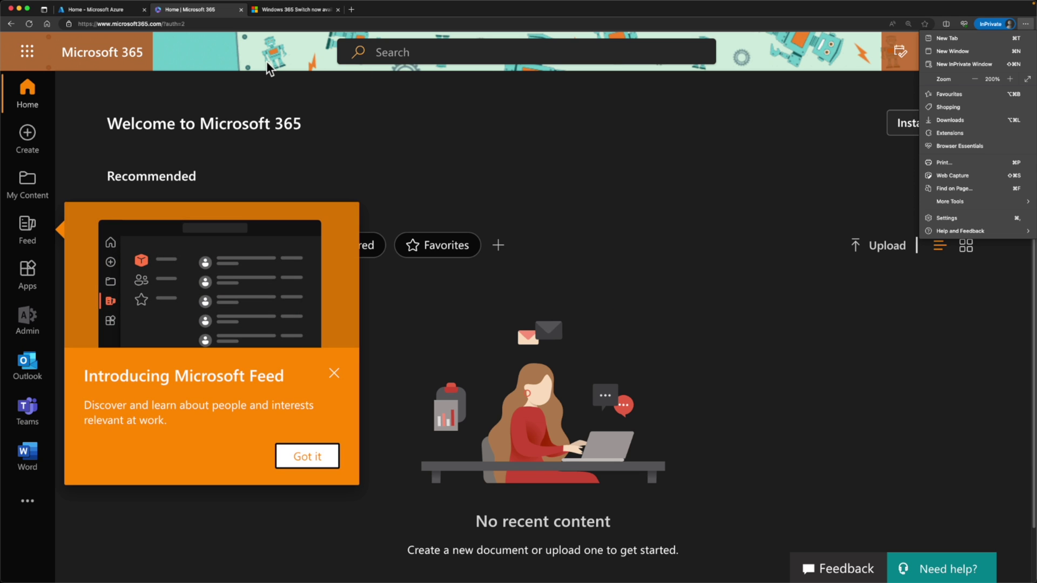
{"action": "left_click", "coordinate": [211, 17]}
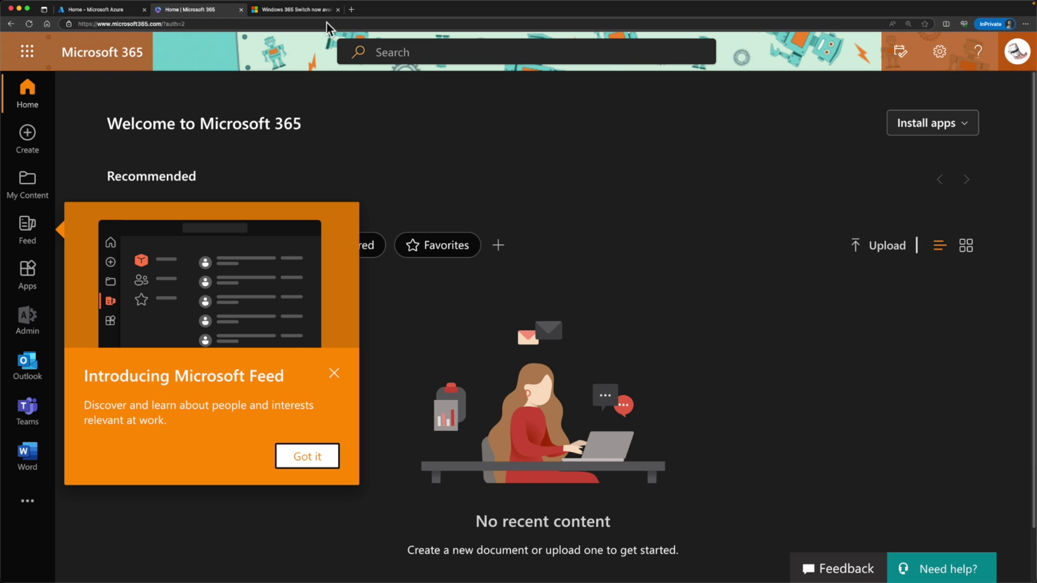
Open the Intune admin center at endpoint.microsoft.com in a new browser tab
{"action": "left_click", "coordinate": [354, 14]}
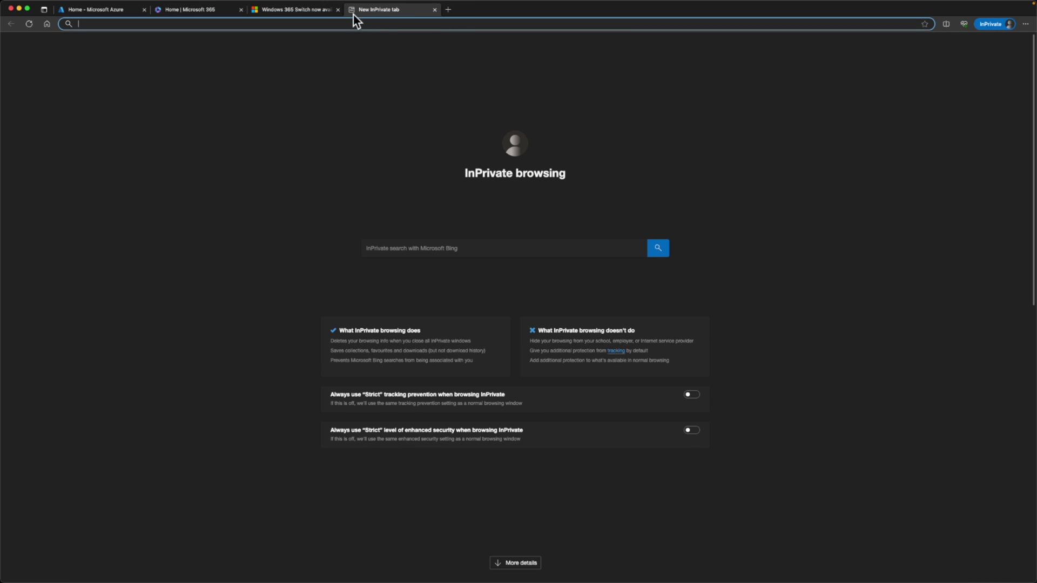
{"action": "type", "text": "endpoint.microsoft.com"}
{"action": "key", "text": "Return"}
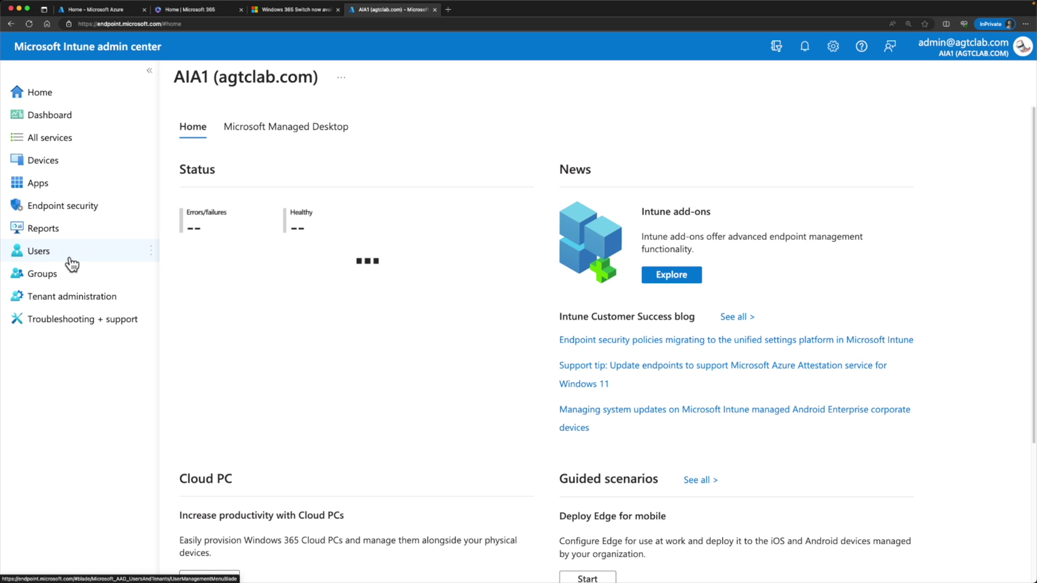
Find the Insider device's signed-in user among all users and open that account's licenses
{"action": "left_click", "coordinate": [70, 262]}
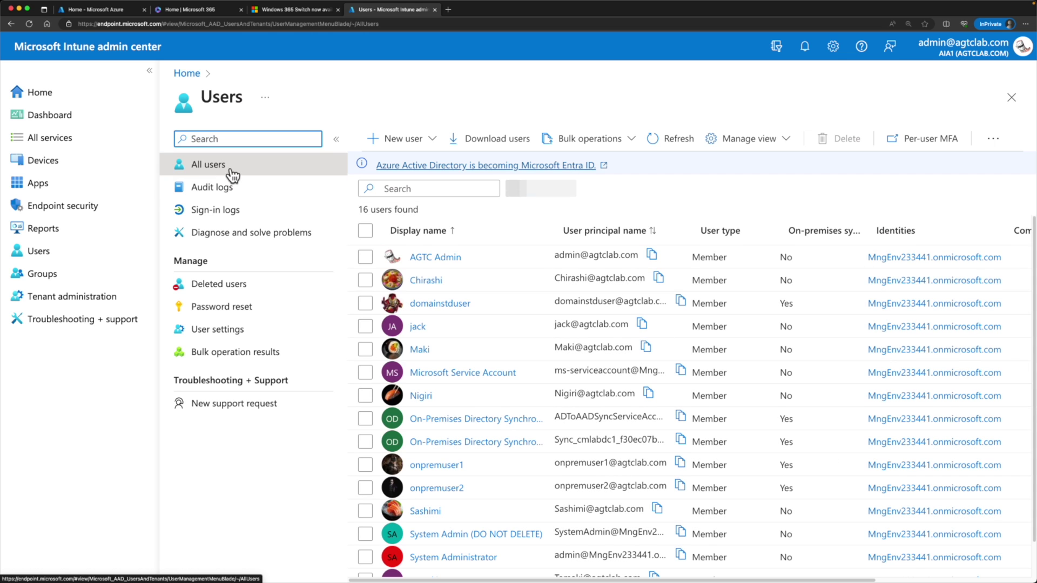
{"action": "scroll", "coordinate": [491, 316], "scroll_direction": "down", "scroll_amount": 1}
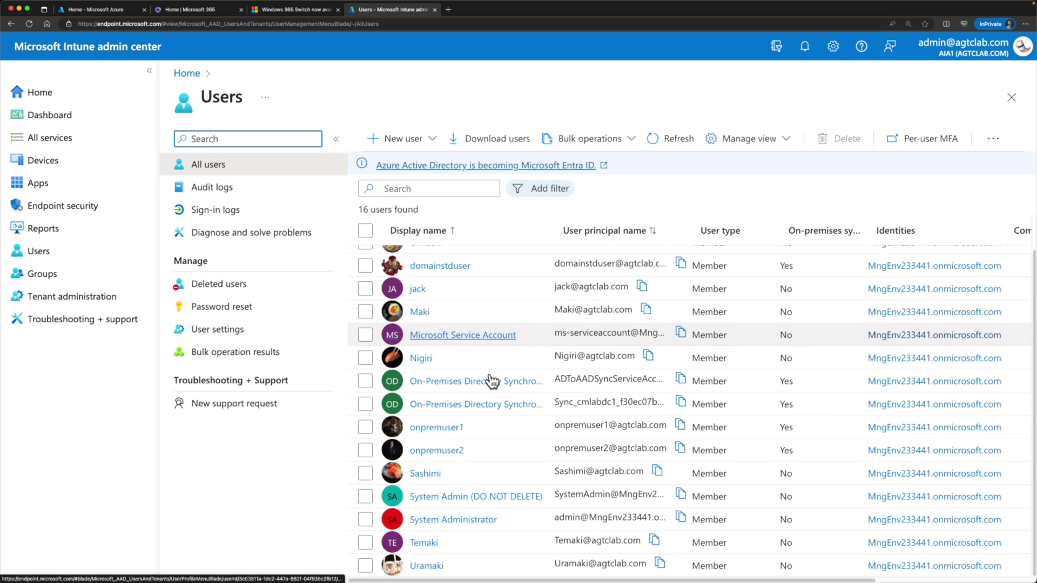
{"action": "left_click", "coordinate": [438, 479]}
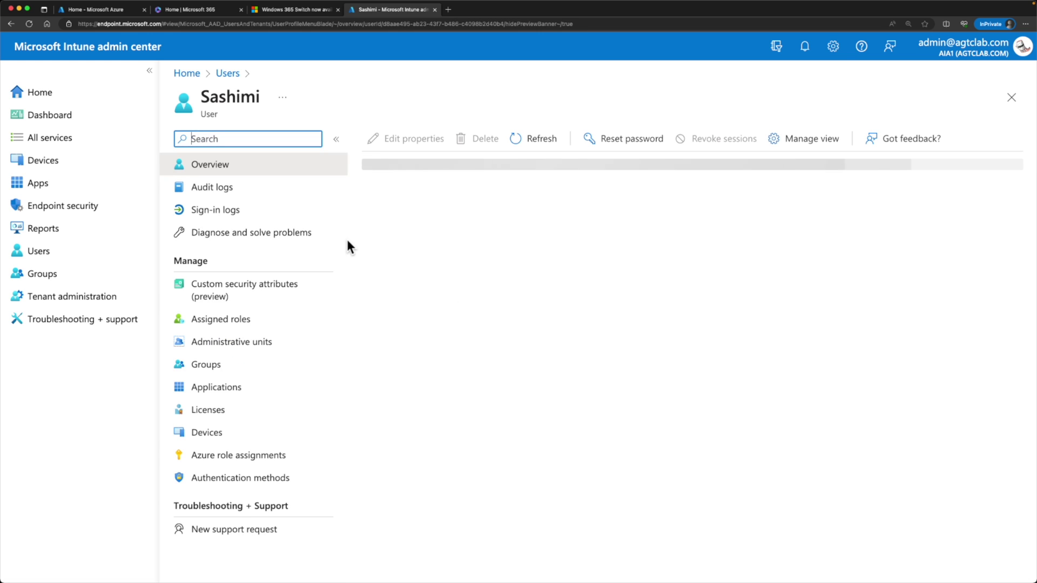
{"action": "left_click", "coordinate": [241, 412]}
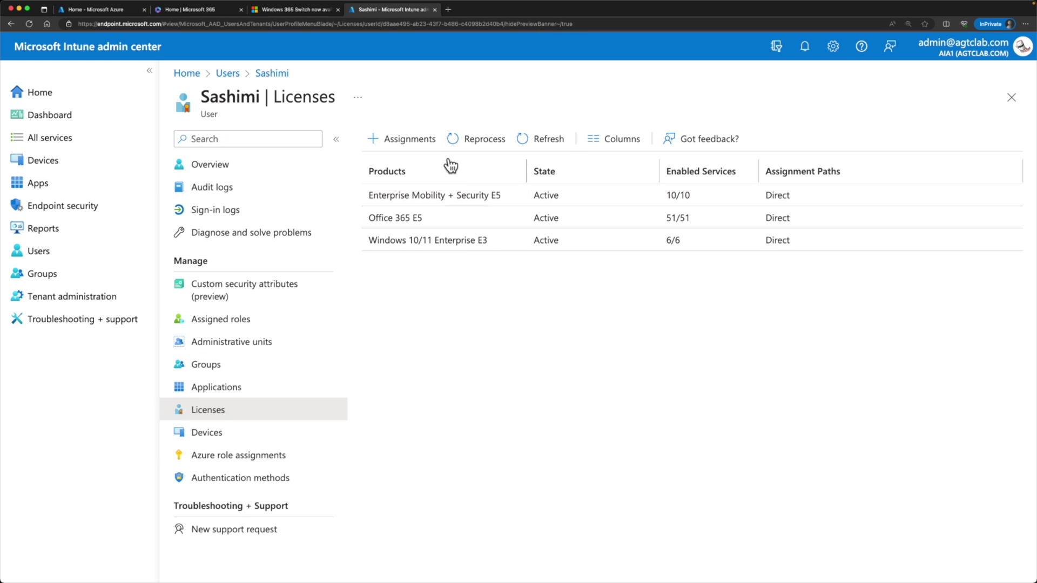
Assign the Windows 365 Enterprise 4 vCPU, 16 GB, 128 GB license to the user and save the assignments
{"action": "left_click", "coordinate": [408, 140]}
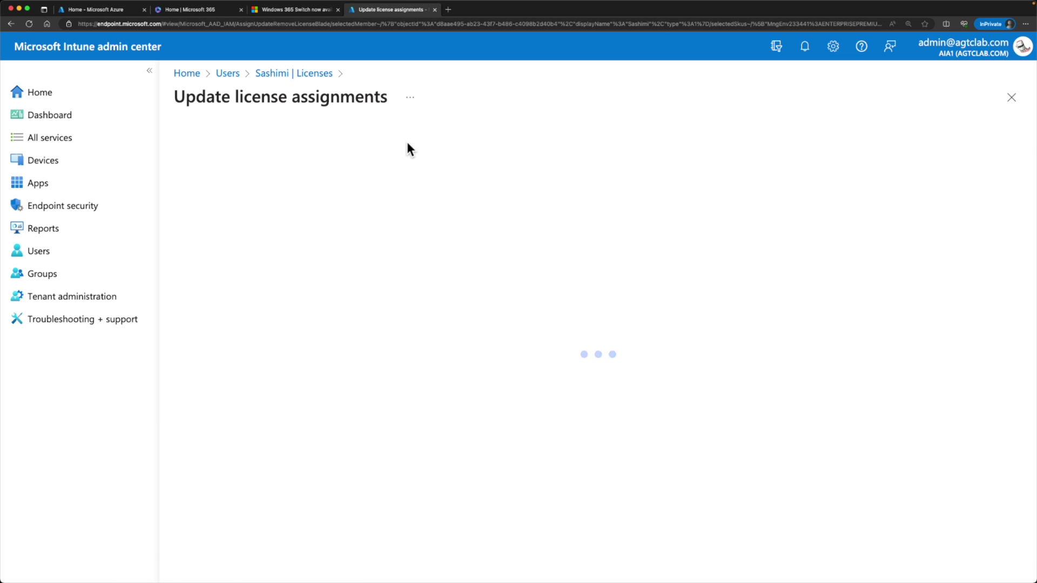
{"action": "left_click", "coordinate": [247, 399]}
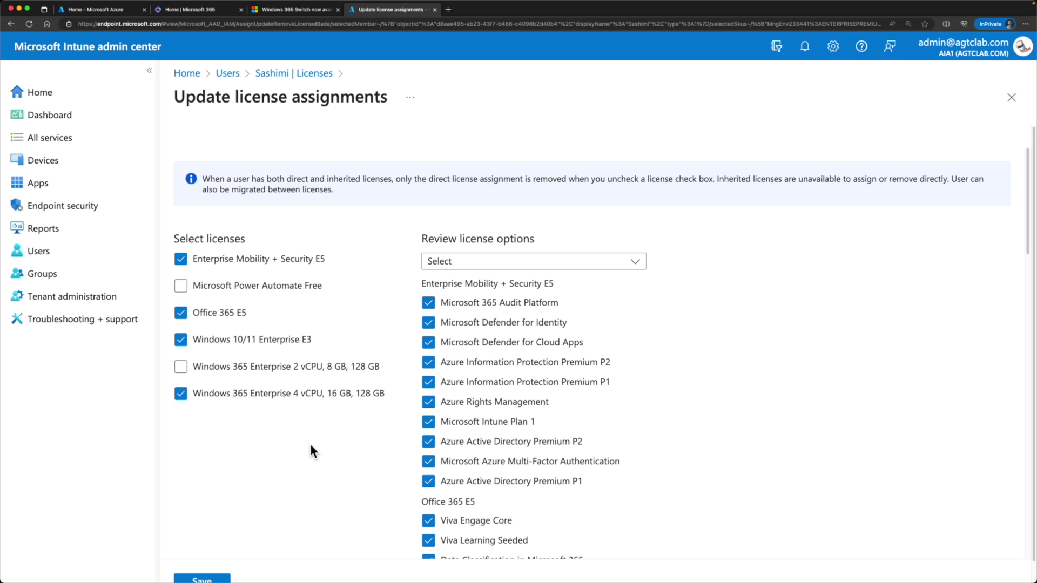
{"action": "left_click", "coordinate": [224, 578]}
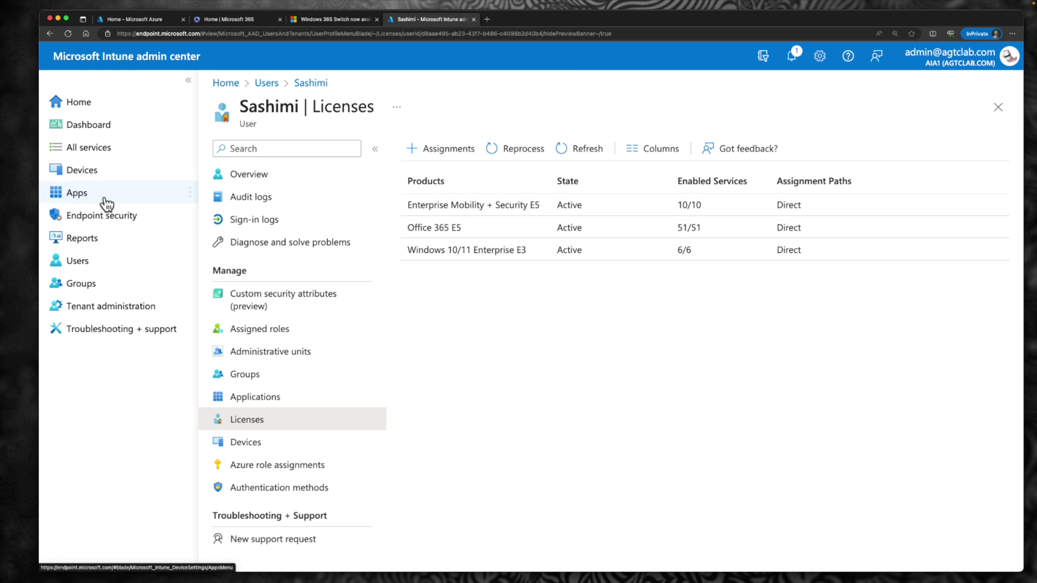
Open the list of all Cloud PCs under Cloud PC creation and check the unprovisioned entry's status and assigned user
{"action": "left_click", "coordinate": [98, 185]}
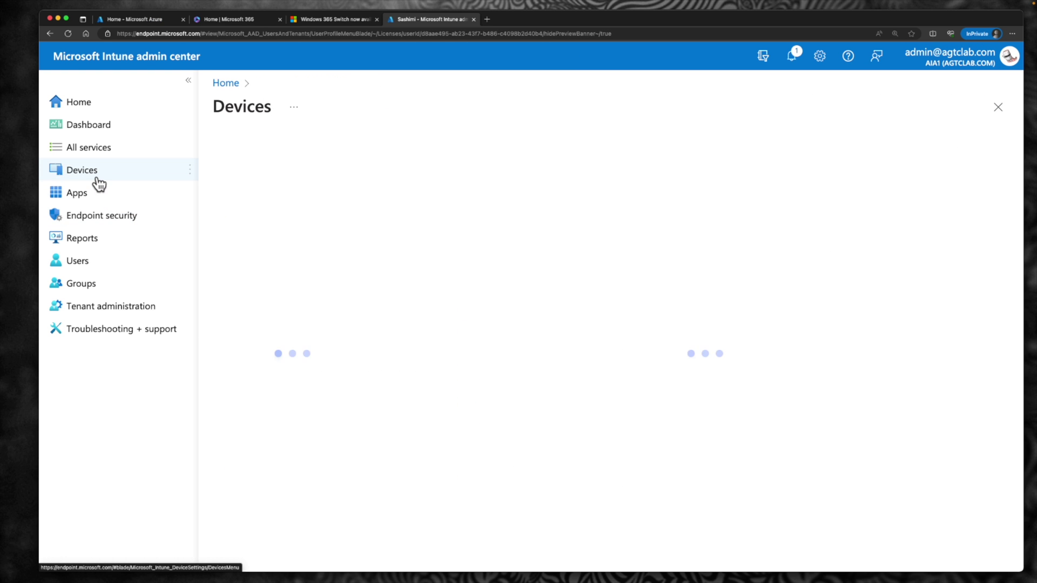
{"action": "left_click", "coordinate": [326, 254]}
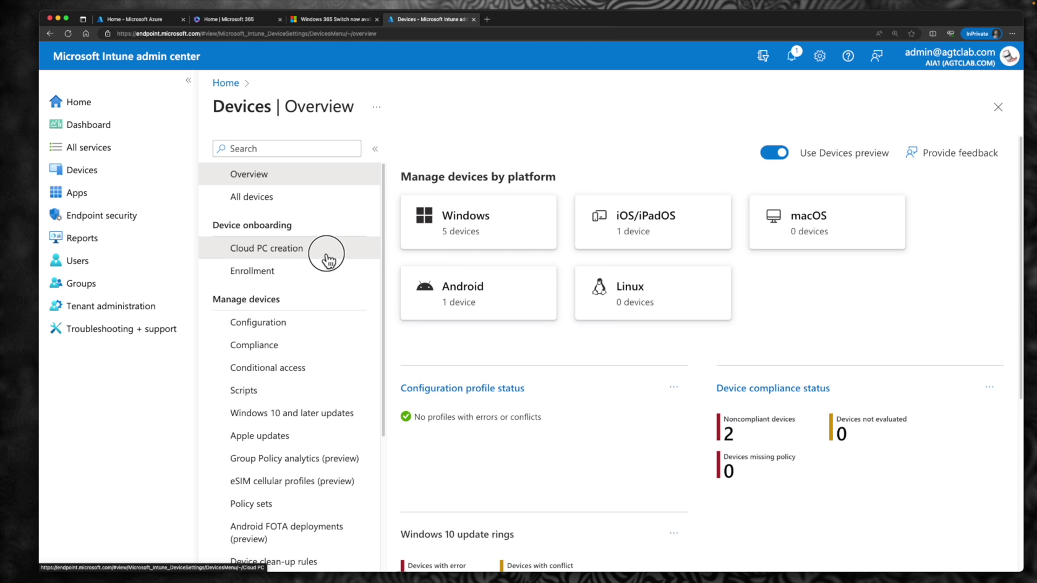
{"action": "left_click", "coordinate": [505, 166]}
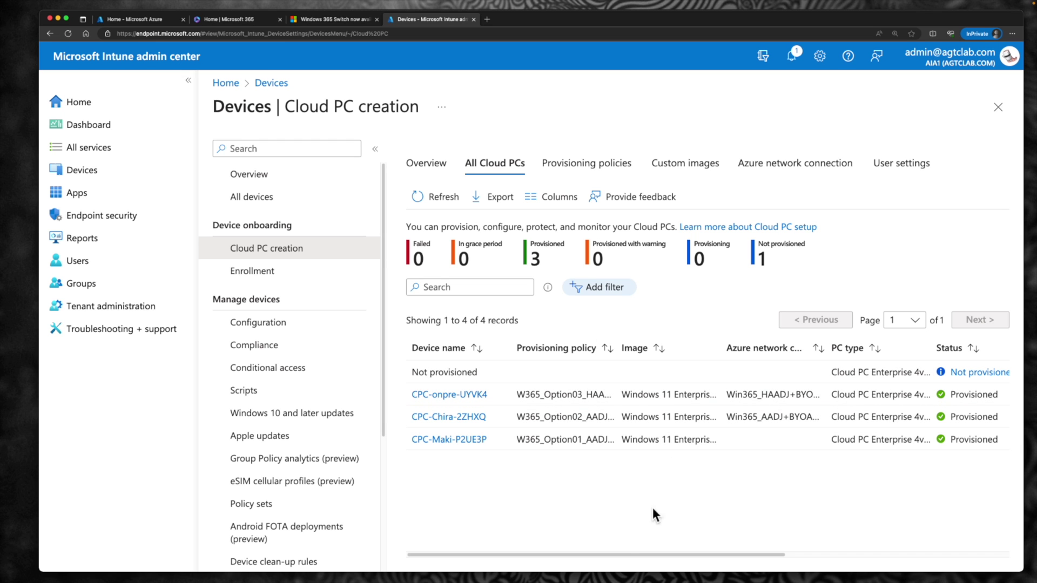
{"action": "left_click_drag", "start_coordinate": [619, 555], "coordinate": [784, 551]}
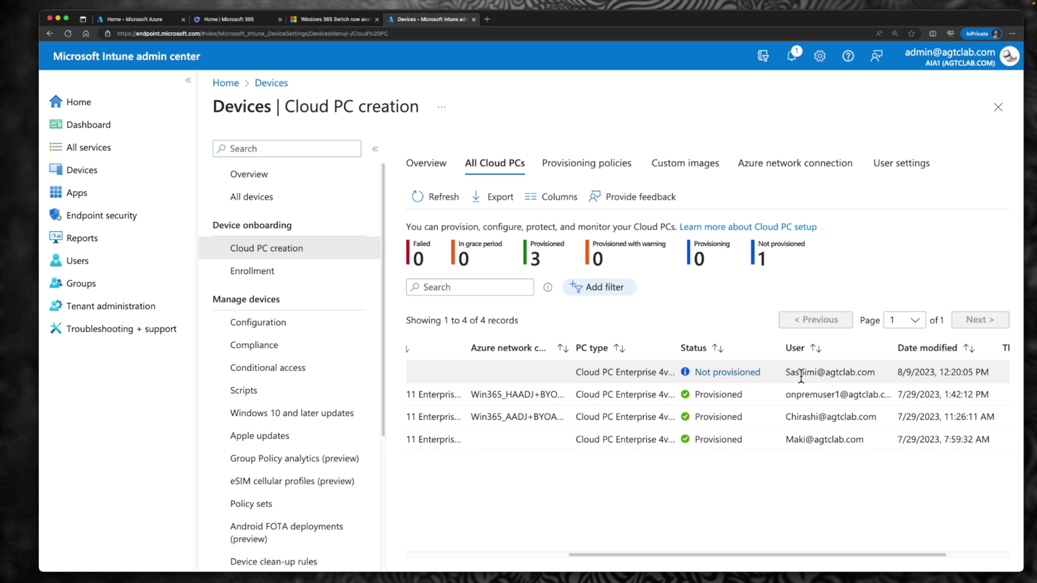
{"action": "left_click_drag", "start_coordinate": [792, 374], "coordinate": [870, 375]}
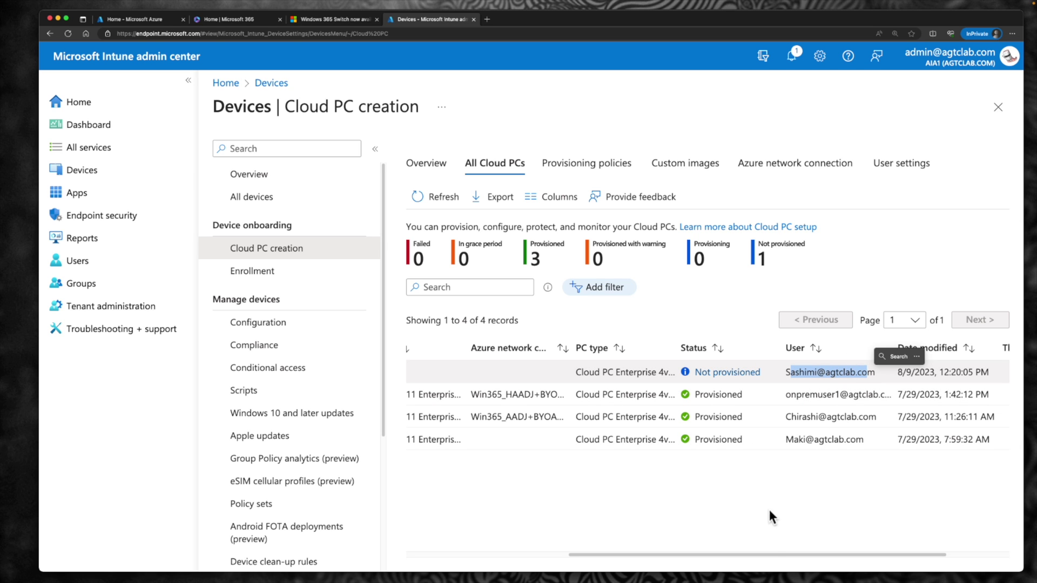
Widen the Device name and Provisioning policy columns in the Cloud PC list to read the policy names
{"action": "left_click_drag", "start_coordinate": [764, 553], "coordinate": [553, 554]}
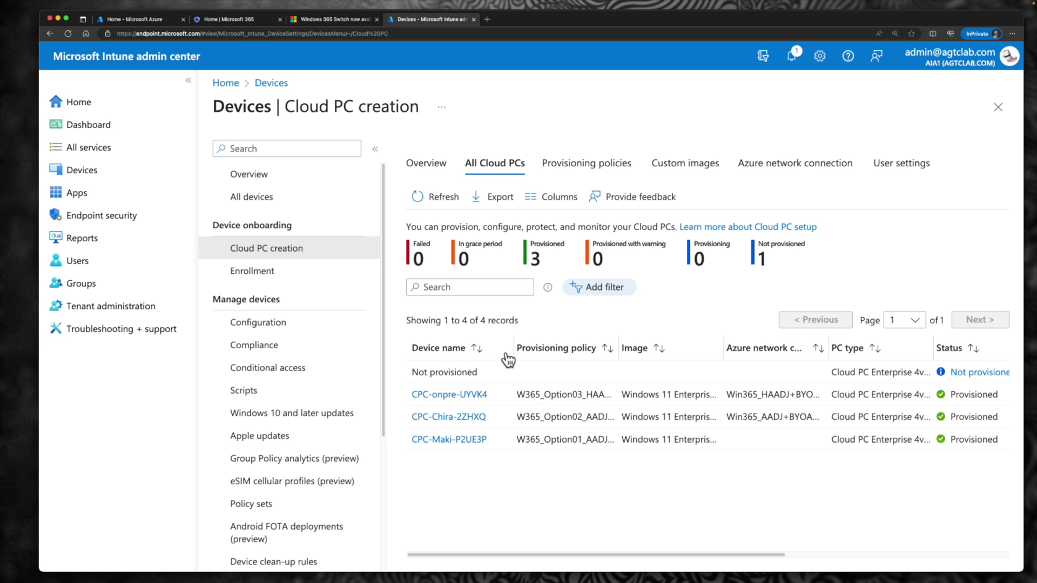
{"action": "left_click_drag", "start_coordinate": [513, 354], "coordinate": [524, 351]}
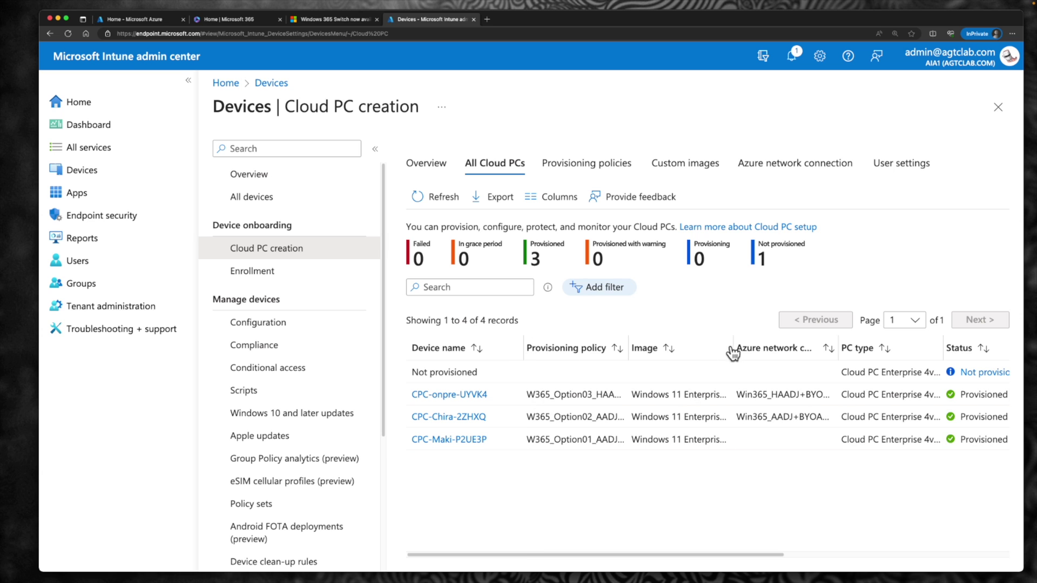
{"action": "left_click_drag", "start_coordinate": [629, 350], "coordinate": [682, 350]}
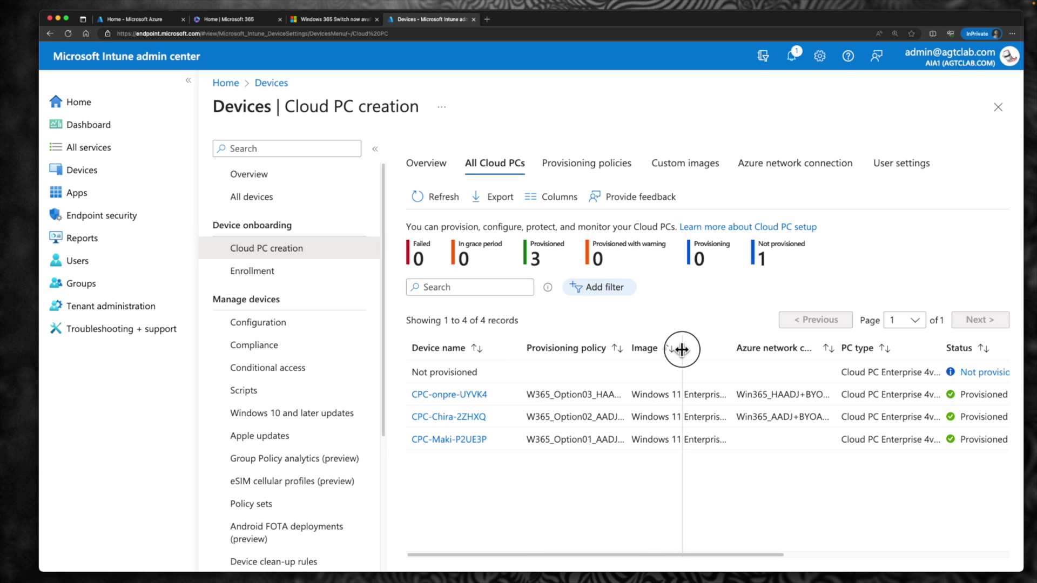
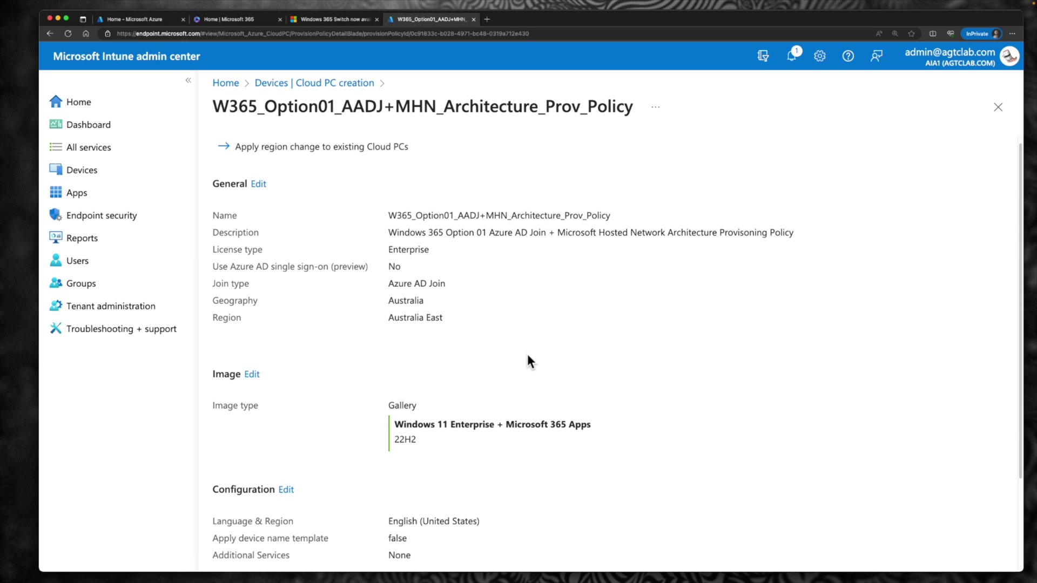
Copy the assigned group's name from the W365_Option01_AADJ+MHN_Architecture_Prov_Policy provisioning policy
{"action": "scroll", "coordinate": [528, 355], "scroll_direction": "down", "scroll_amount": 3}
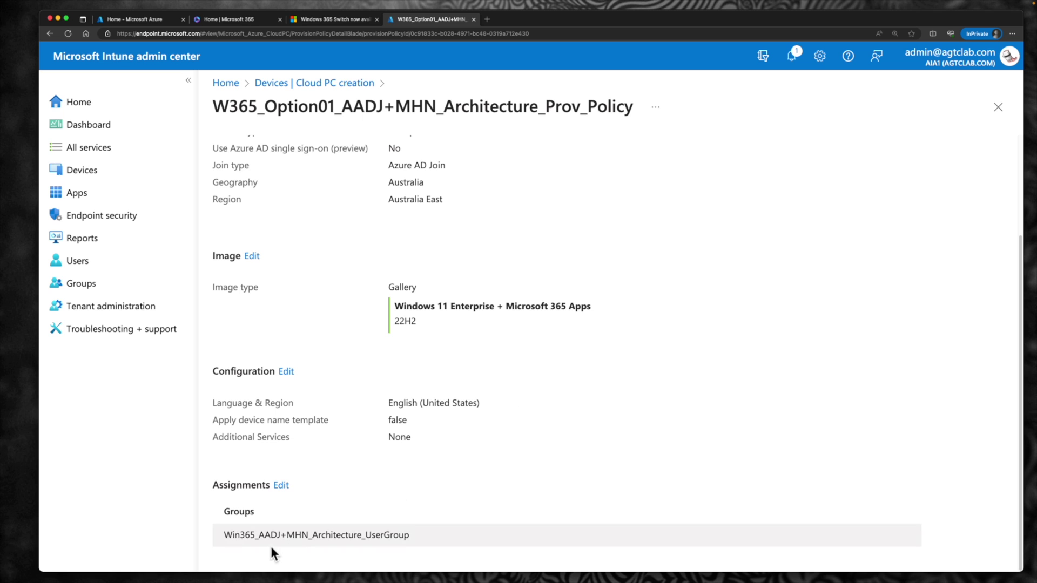
{"action": "left_click_drag", "start_coordinate": [226, 536], "coordinate": [412, 536]}
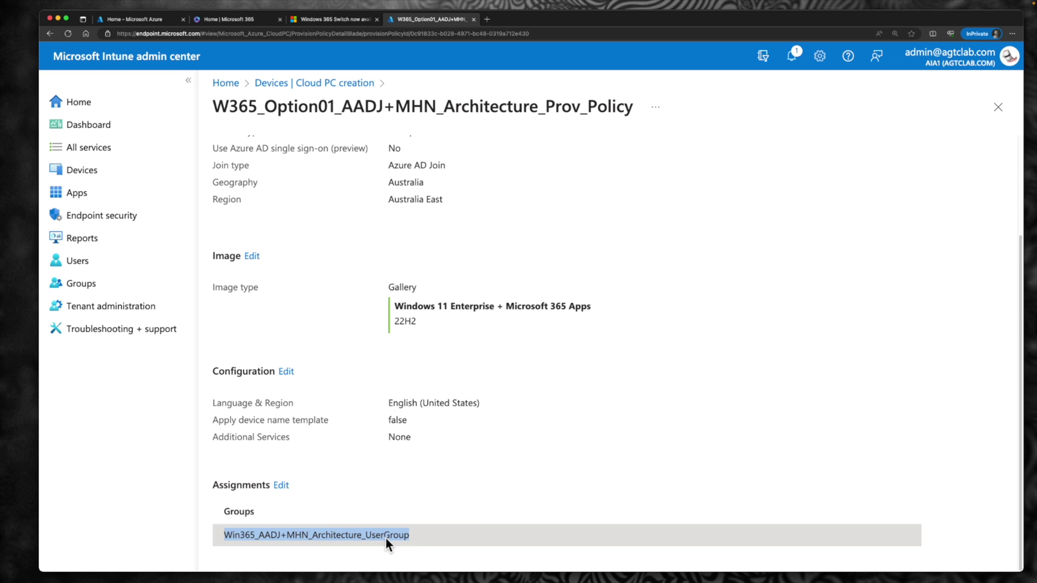
{"action": "right_click", "coordinate": [387, 536]}
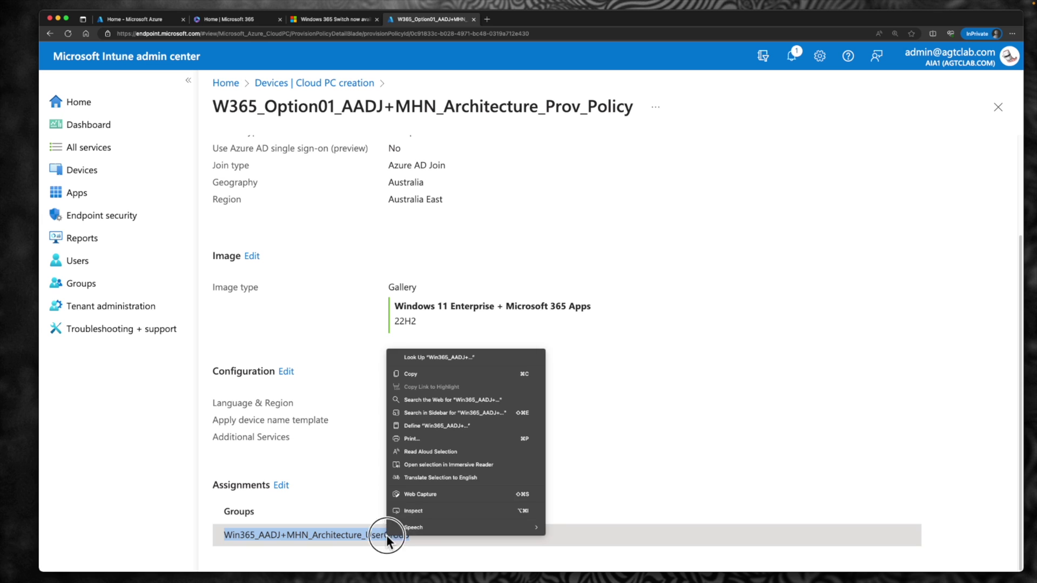
{"action": "left_click", "coordinate": [412, 374]}
Search the groups for Win365_AADJ+MHN_Architecture_UserGroup using the copied name, and open its member list
{"action": "left_click", "coordinate": [81, 284]}
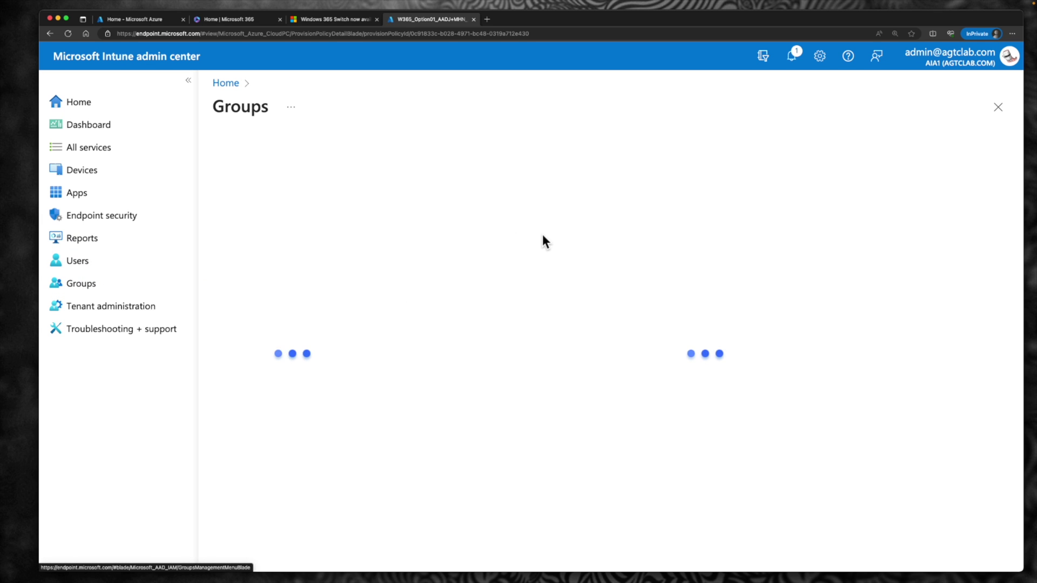
{"action": "right_click", "coordinate": [544, 238]}
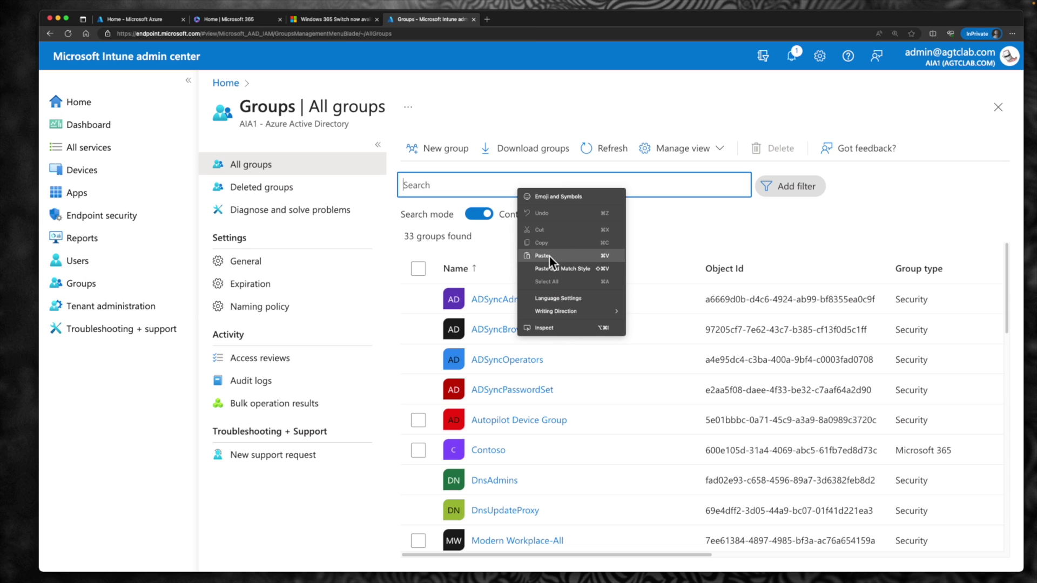
{"action": "left_click", "coordinate": [550, 255]}
{"action": "left_click", "coordinate": [544, 308]}
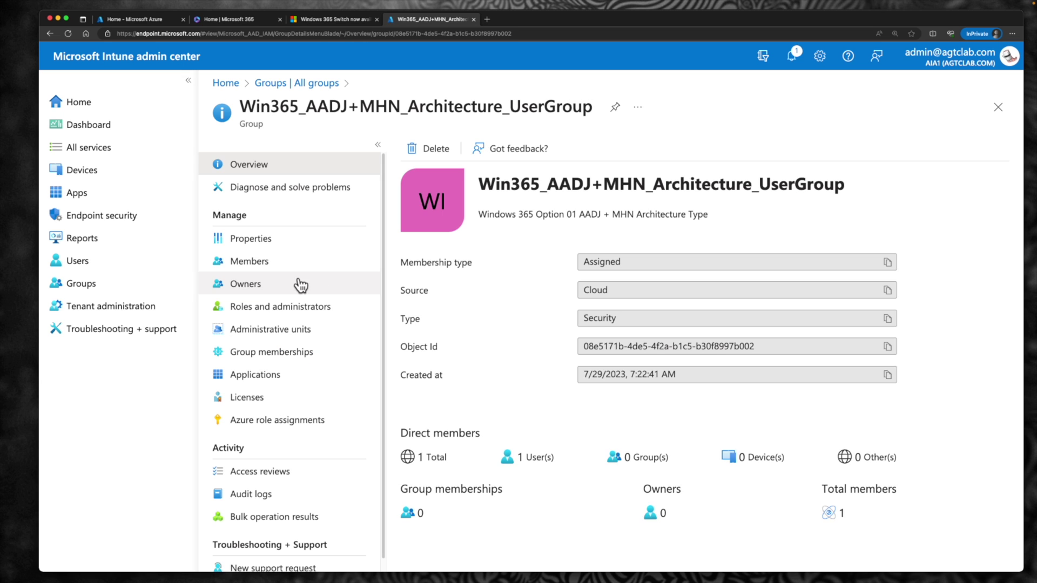
{"action": "left_click", "coordinate": [291, 270]}
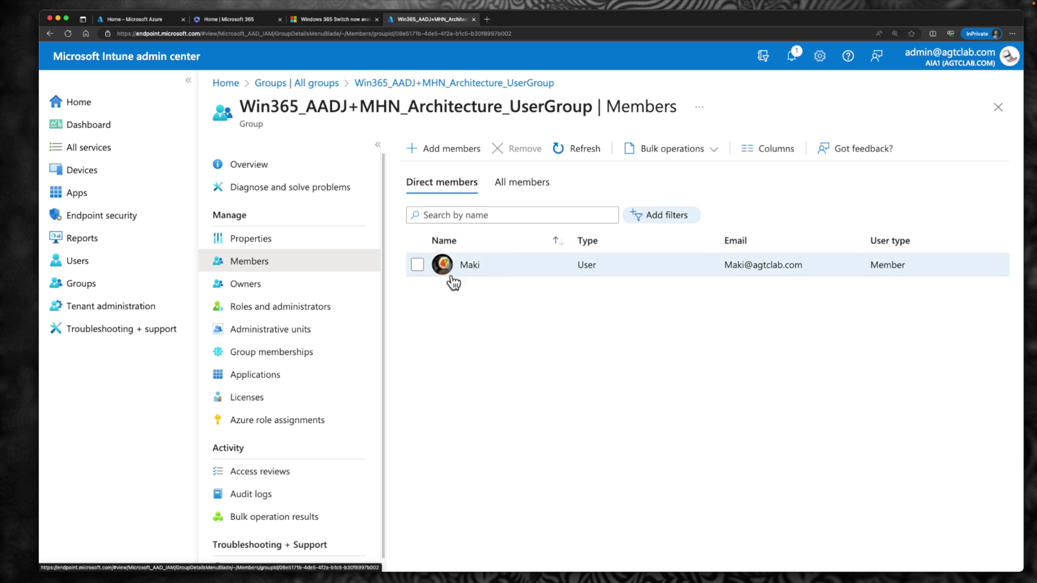
Add the Cloud PC user's account as a member of the Win365_AADJ+MHN_Architecture_UserGroup group and refresh the member list
{"action": "left_click", "coordinate": [469, 158]}
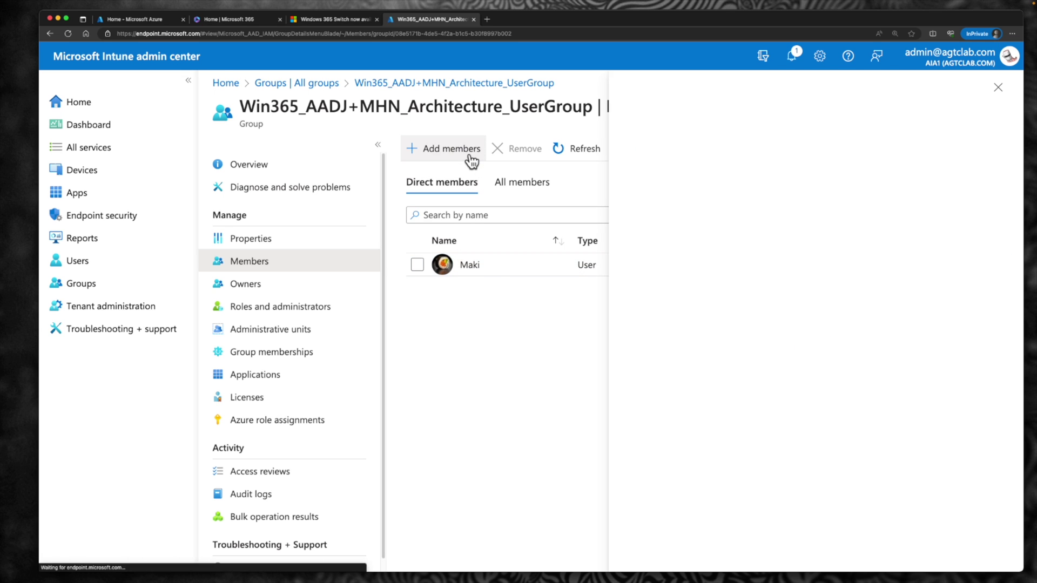
{"action": "left_click", "coordinate": [543, 195]}
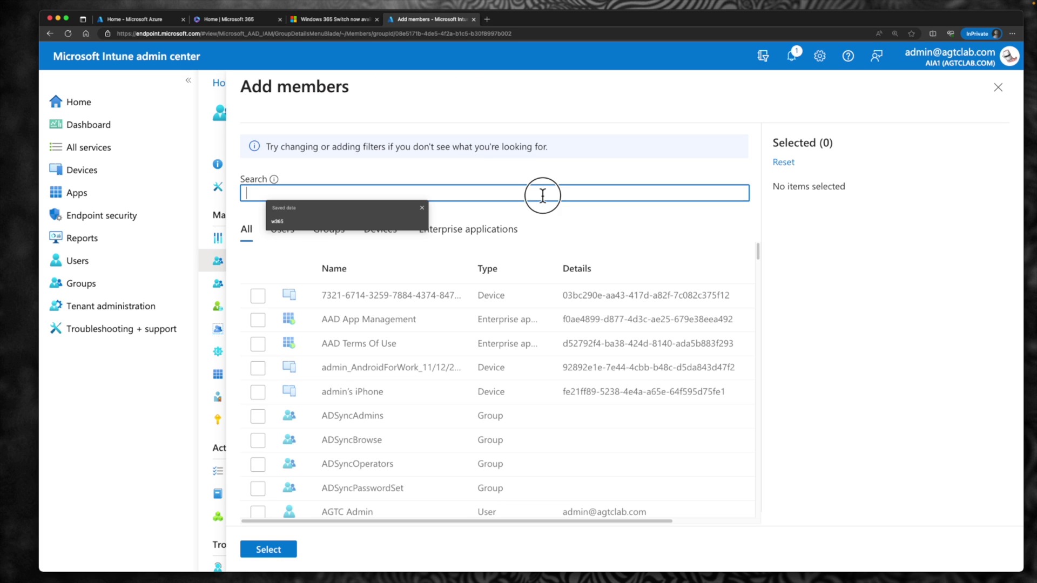
{"action": "left_click", "coordinate": [282, 231]}
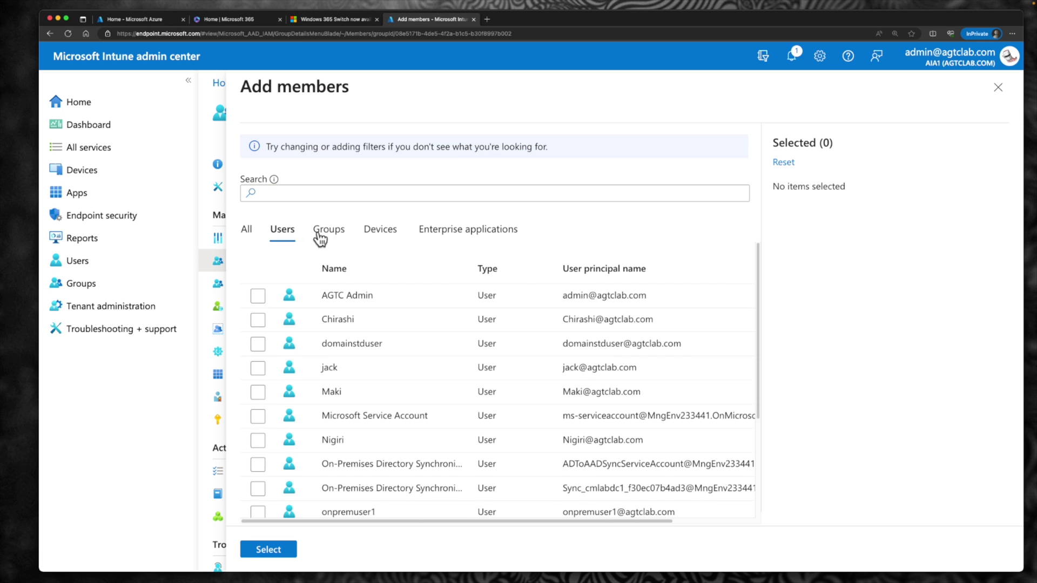
{"action": "scroll", "coordinate": [349, 344], "scroll_direction": "down", "scroll_amount": 1}
{"action": "scroll", "coordinate": [350, 344], "scroll_direction": "down", "scroll_amount": 2}
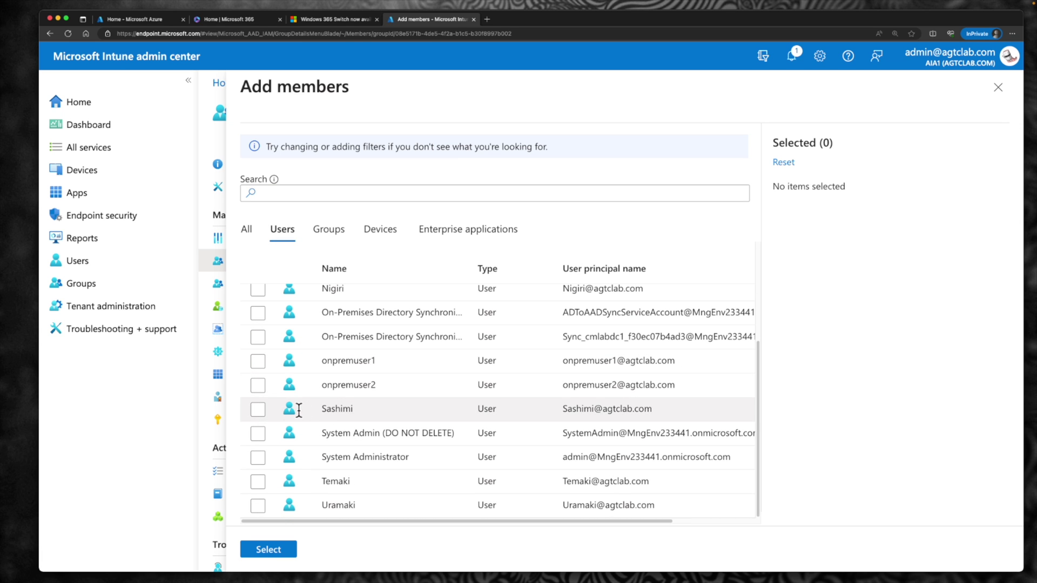
{"action": "left_click", "coordinate": [259, 410]}
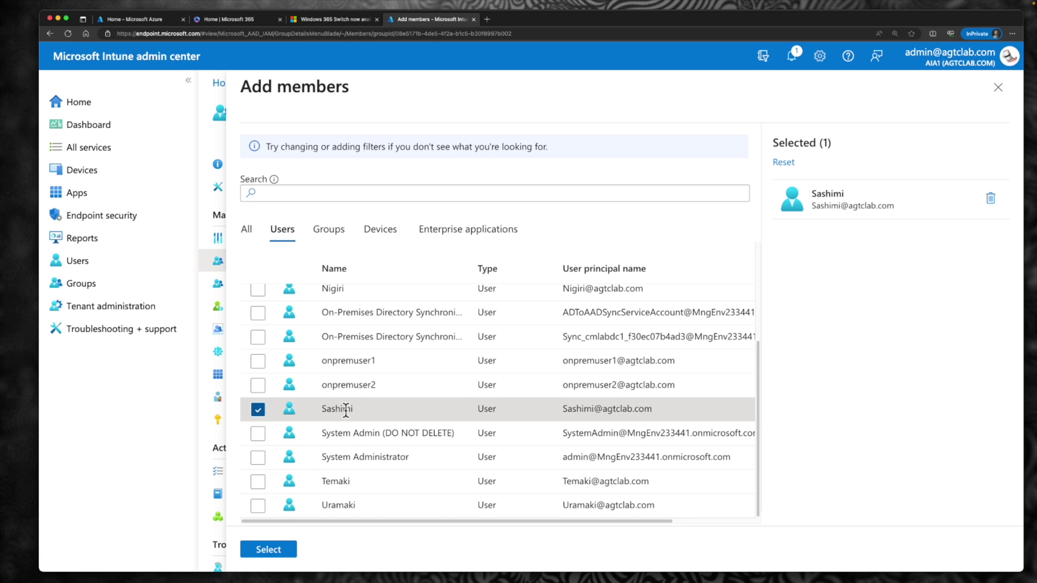
{"action": "left_click", "coordinate": [287, 551]}
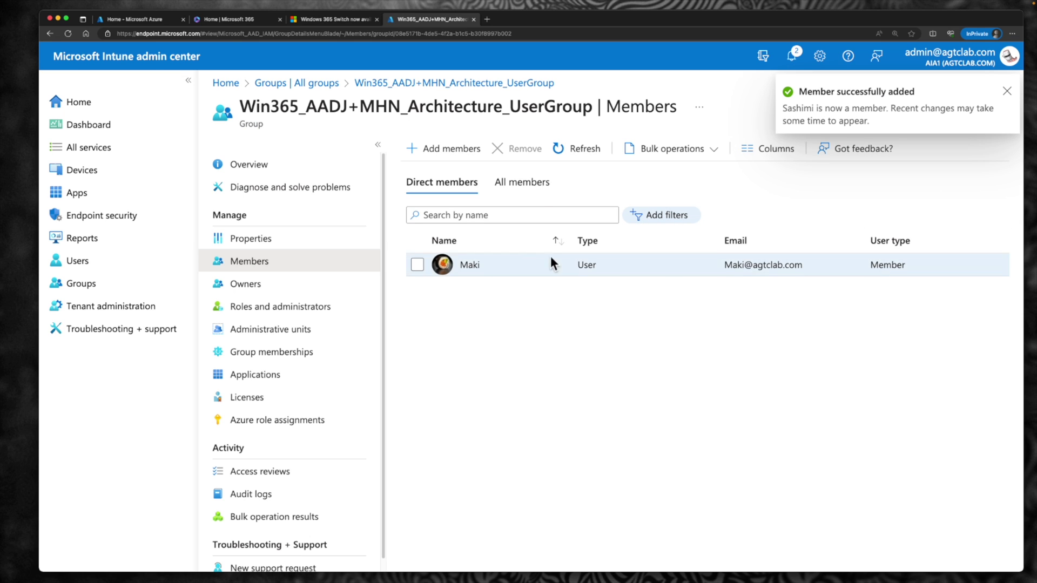
{"action": "left_click", "coordinate": [576, 148]}
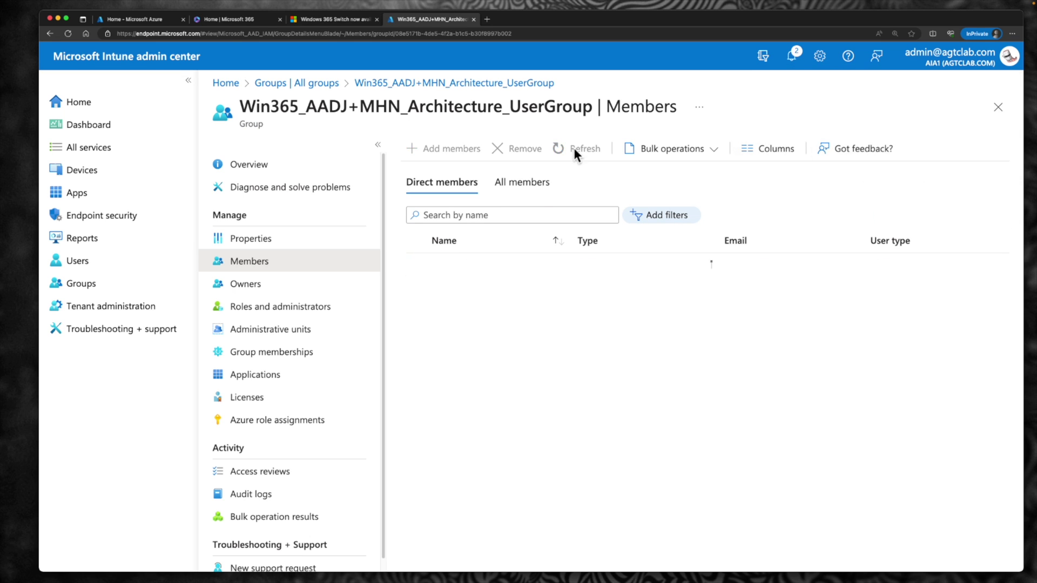
{"action": "left_click", "coordinate": [575, 149]}
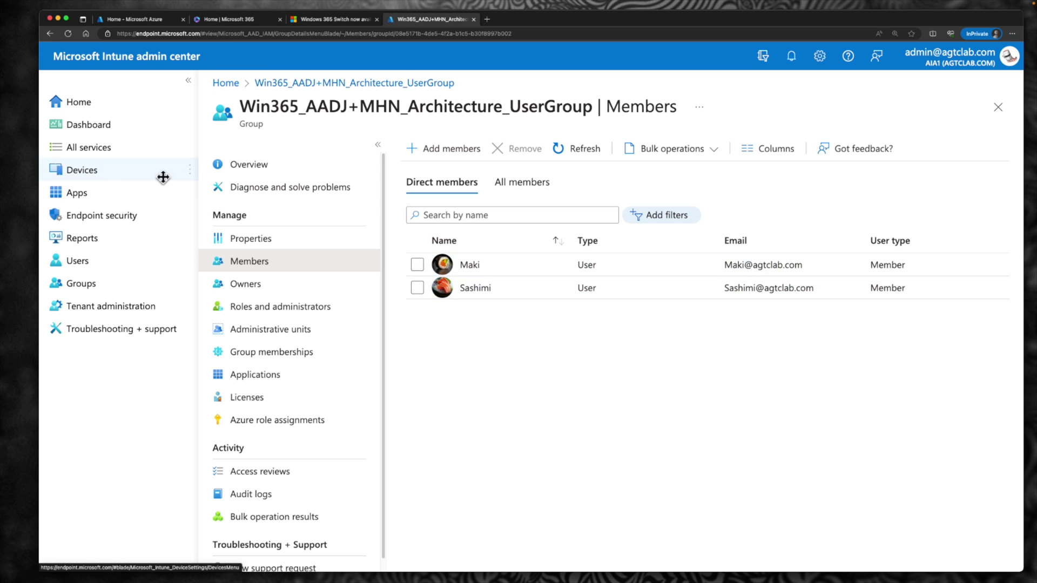
Open the list of all Cloud PCs under Cloud PC creation and check the unprovisioned entry's status and provisioning policy
{"action": "left_click", "coordinate": [118, 176]}
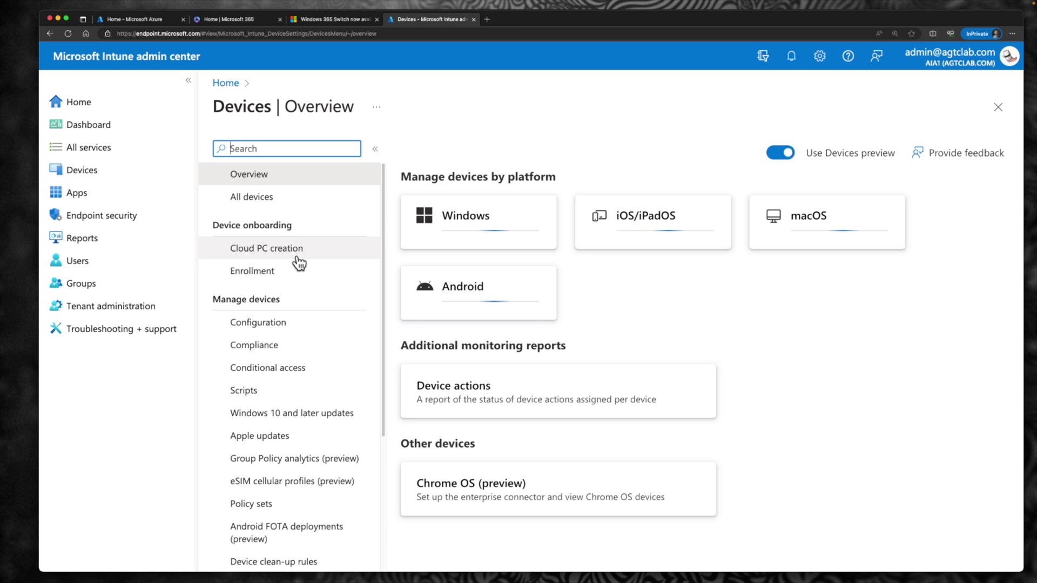
{"action": "left_click", "coordinate": [300, 261]}
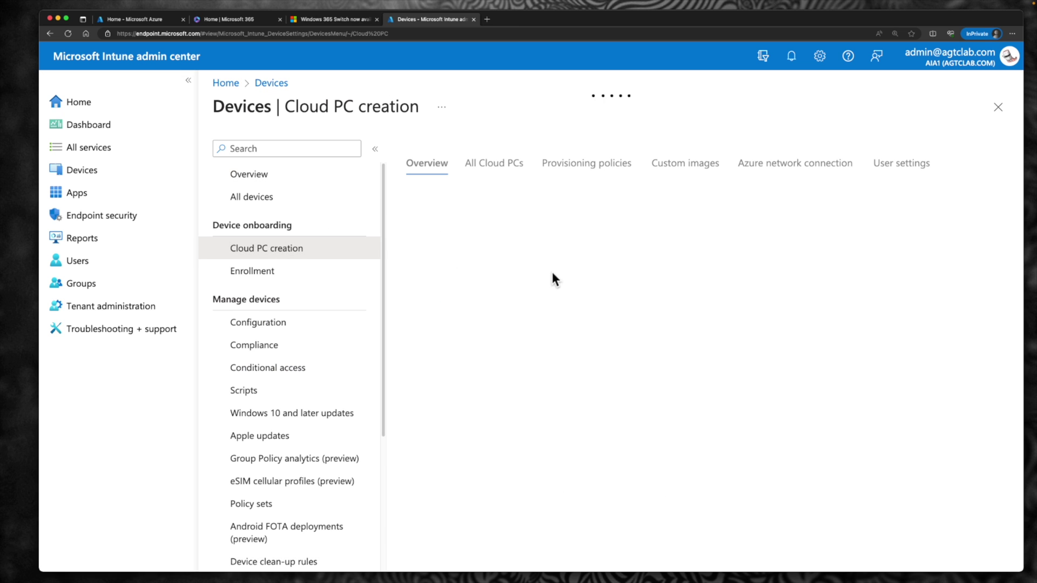
{"action": "left_click", "coordinate": [508, 166]}
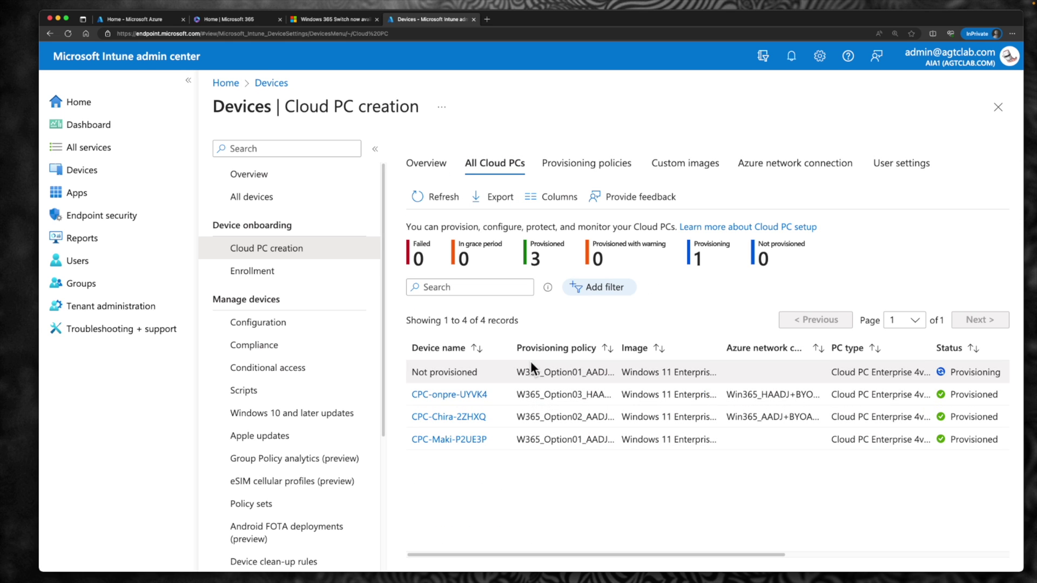
{"action": "left_click_drag", "start_coordinate": [426, 372], "coordinate": [462, 372]}
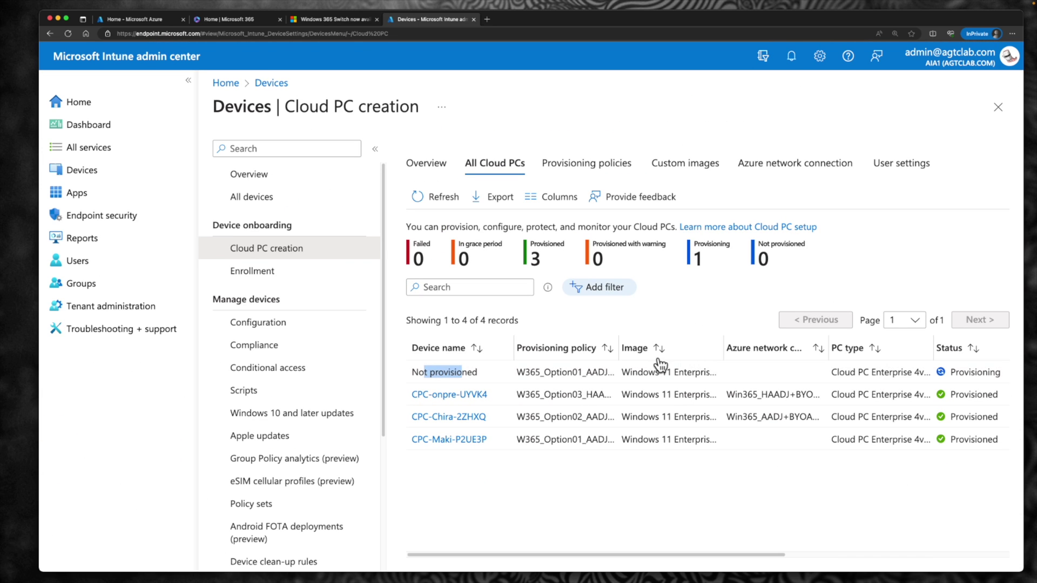
{"action": "left_click", "coordinate": [620, 374]}
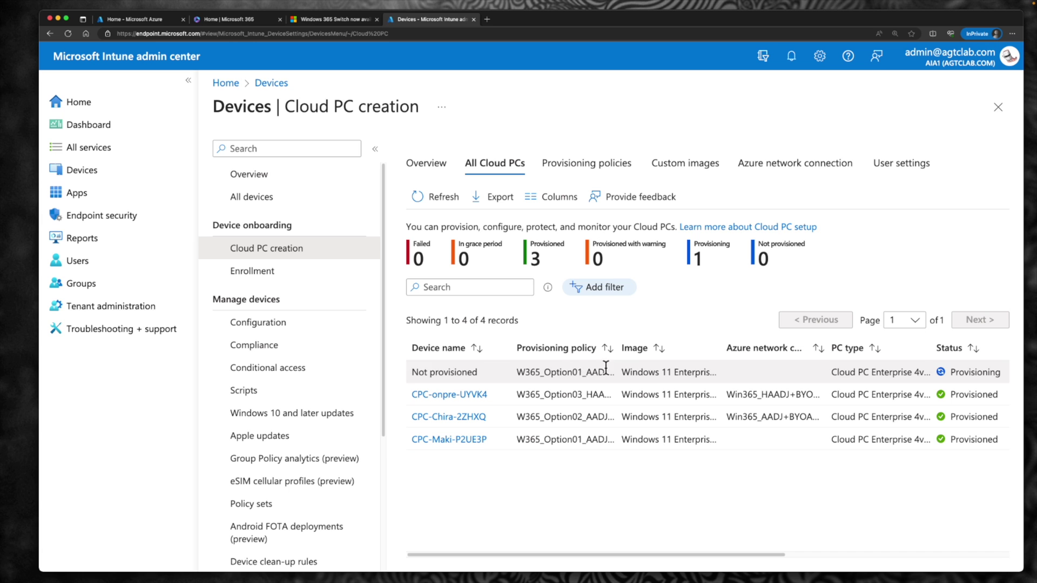
{"action": "left_click_drag", "start_coordinate": [617, 347], "coordinate": [700, 349]}
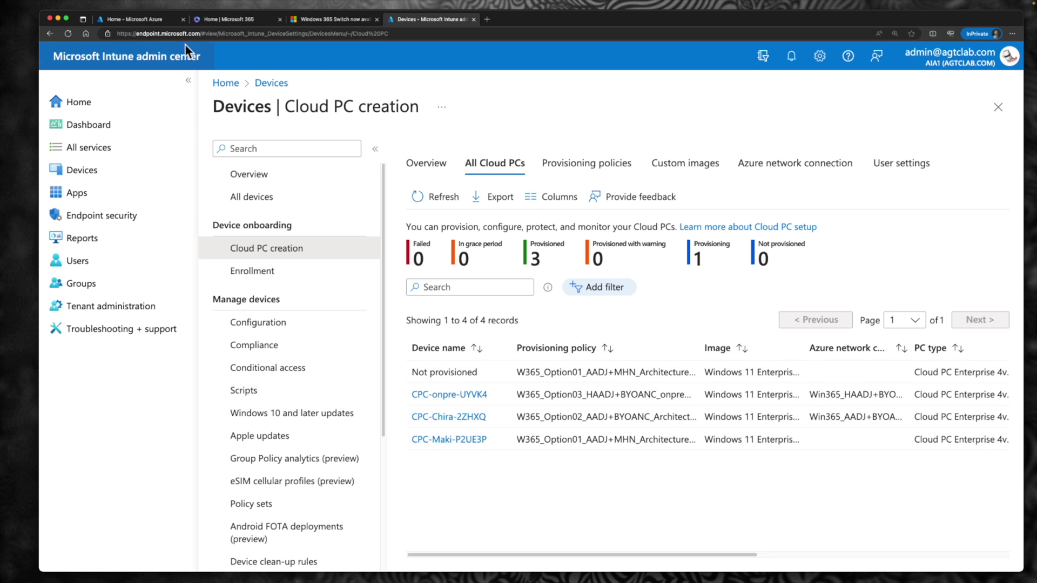
Switch to the SURFACEPROX-LAB remote session in TeamViewer and restart the device from Windows Update to apply the pending System Hardware Update
{"action": "left_click", "coordinate": [60, 21]}
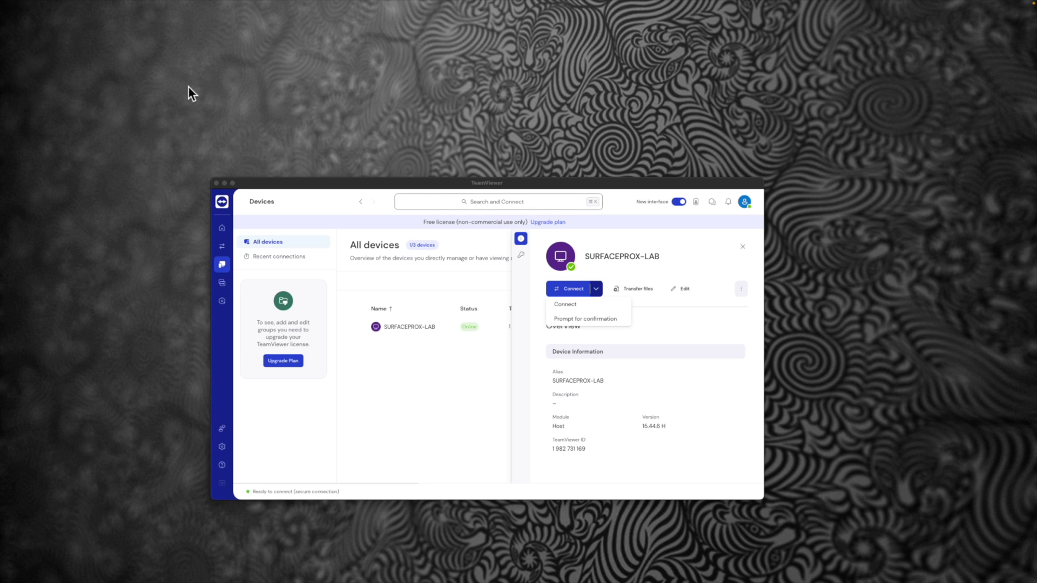
{"action": "left_click", "coordinate": [584, 318]}
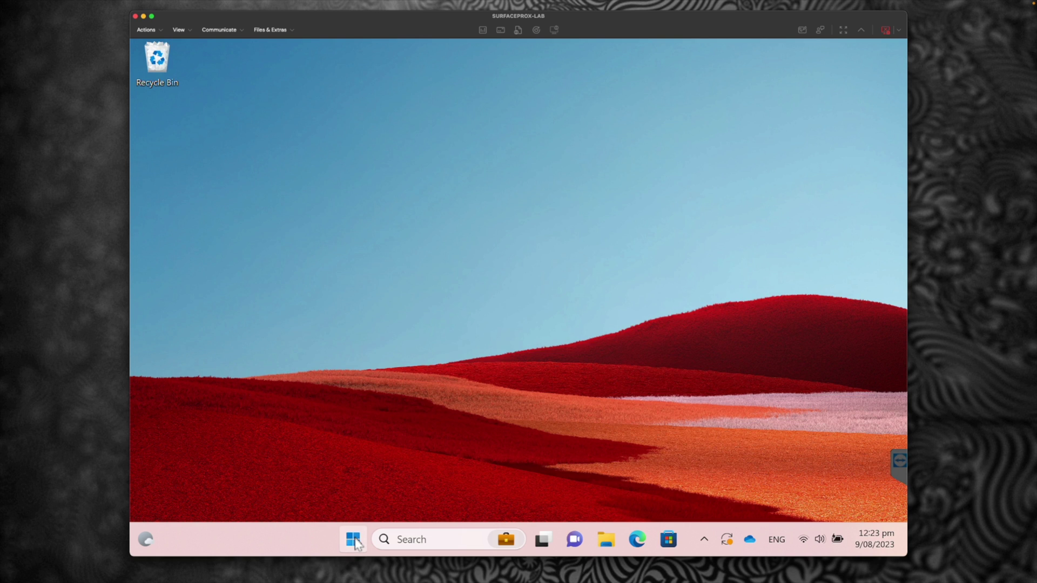
{"action": "left_click", "coordinate": [353, 539]}
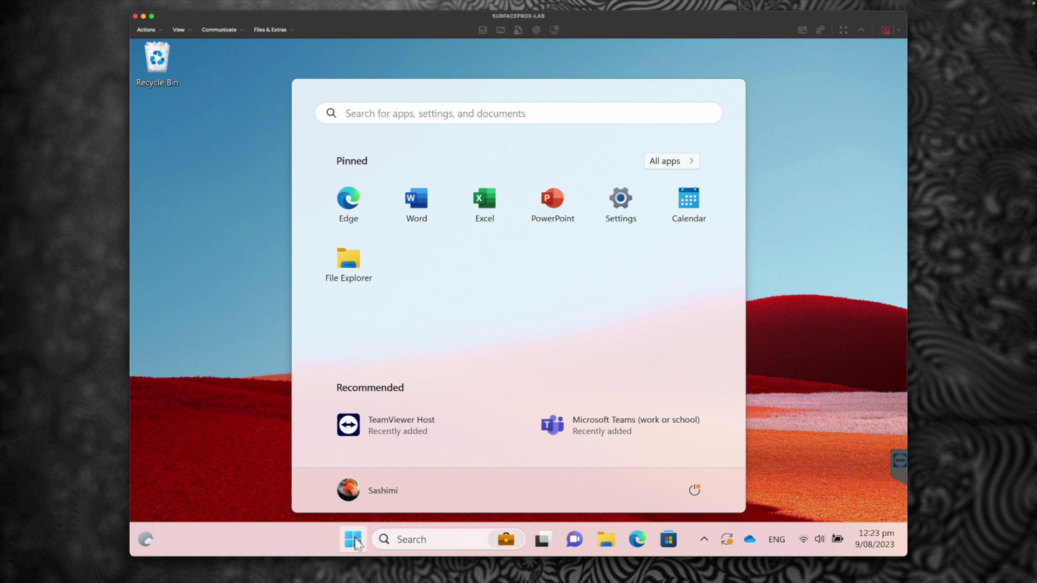
{"action": "left_click", "coordinate": [621, 230]}
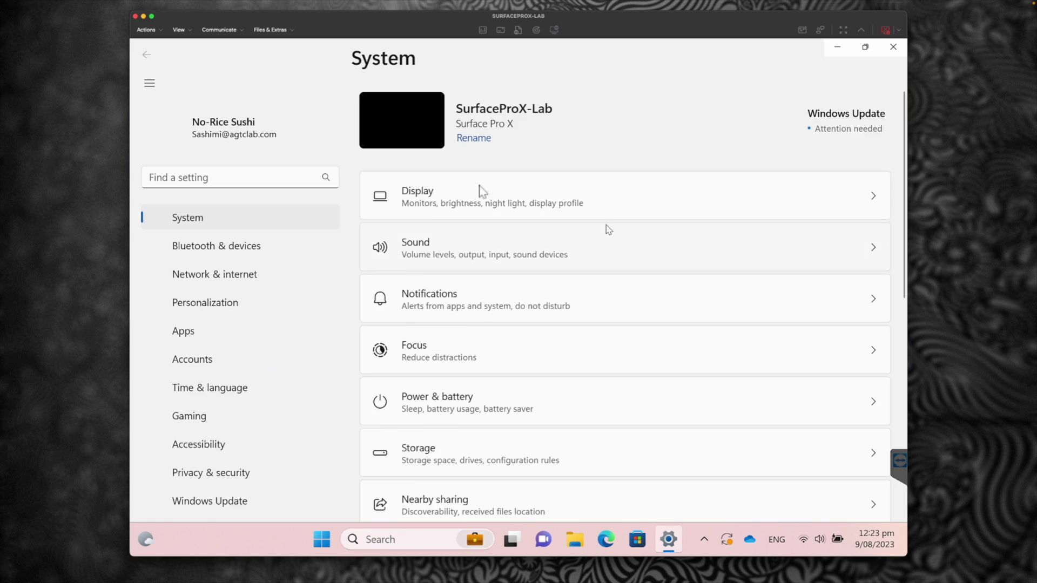
{"action": "left_click", "coordinate": [210, 474]}
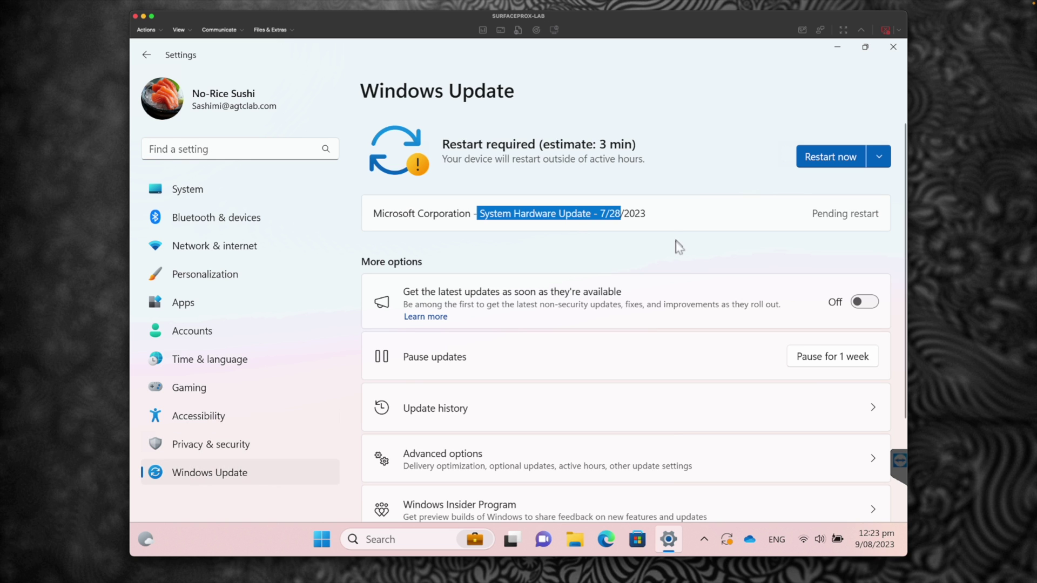
{"action": "left_click", "coordinate": [816, 159]}
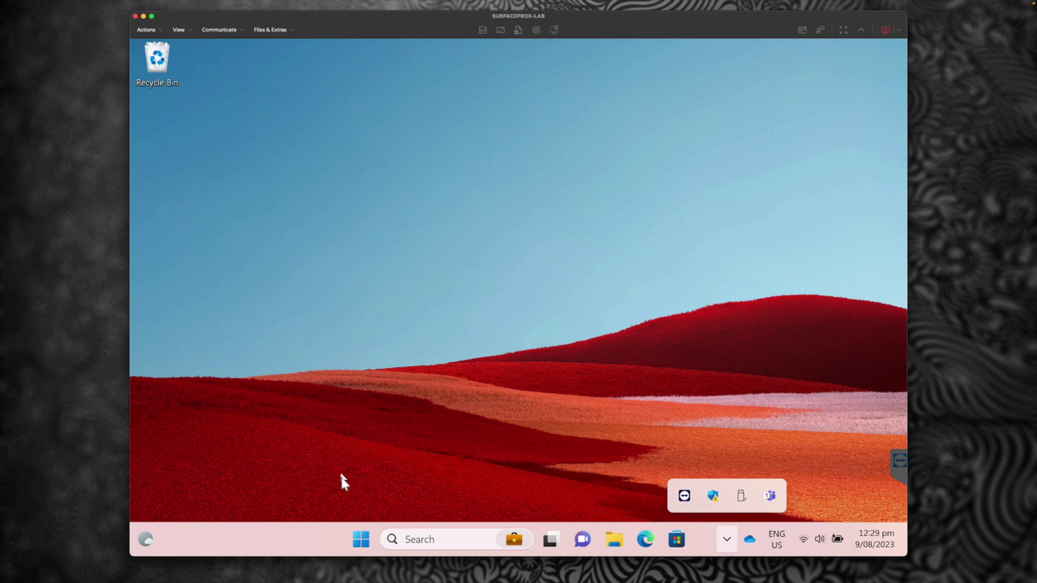
Install Windows 11 Insider Preview 10.0.22631.2129 with getting the latest updates early turned on, and restart the device
{"action": "left_click", "coordinate": [361, 539]}
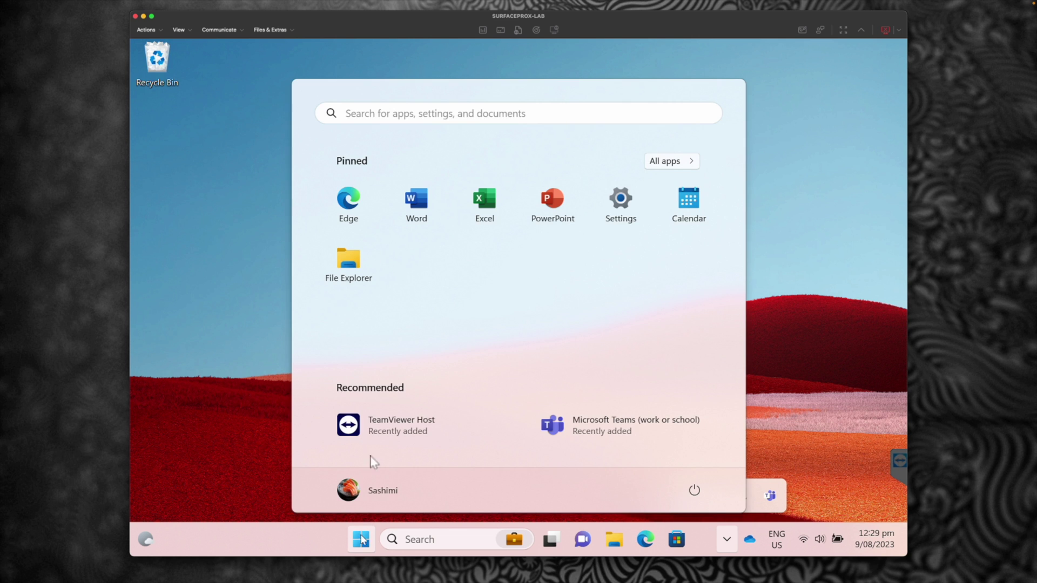
{"action": "left_click", "coordinate": [621, 198]}
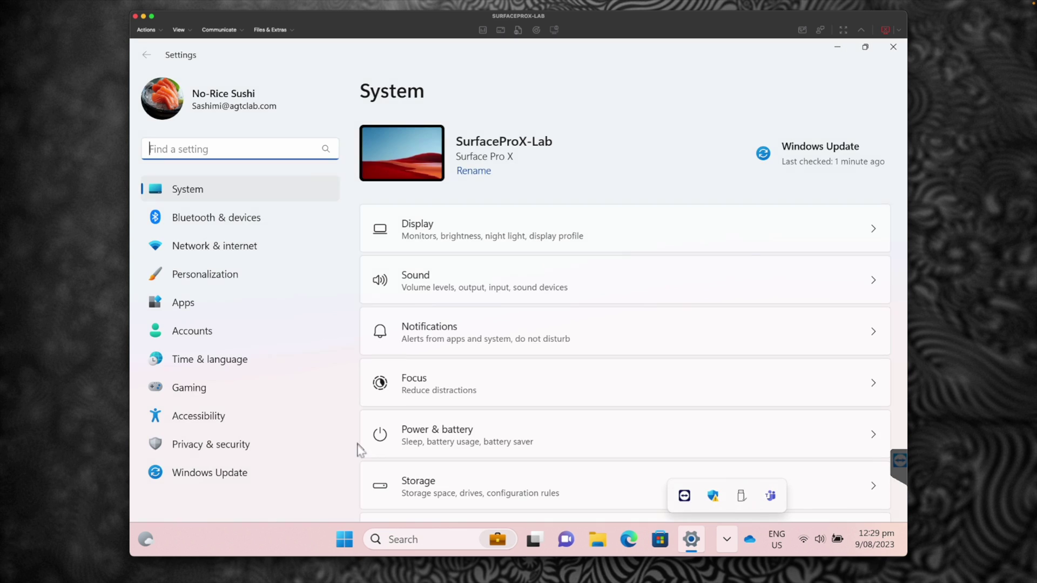
{"action": "left_click", "coordinate": [271, 478]}
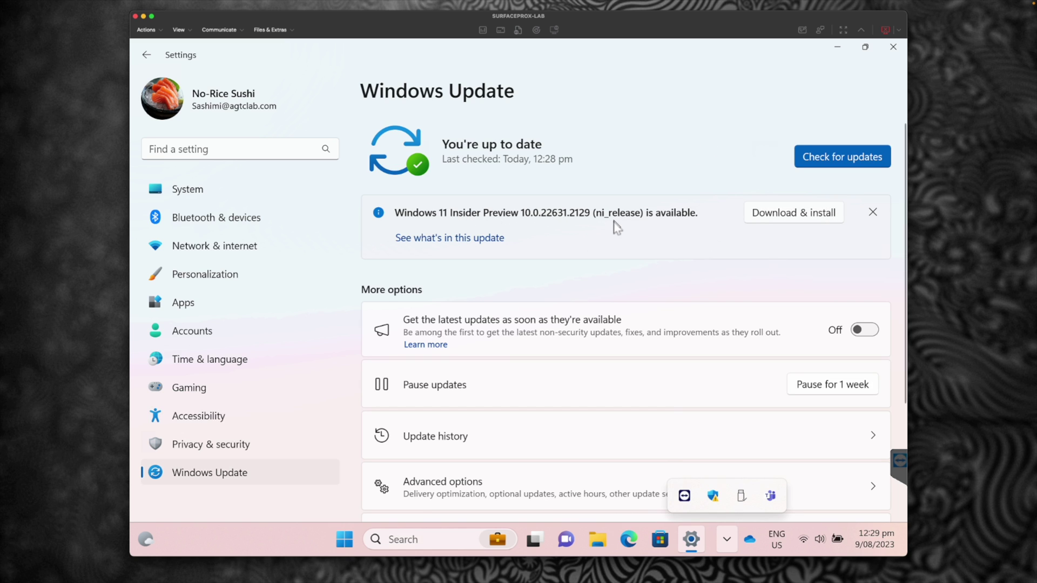
{"action": "left_click", "coordinate": [758, 216]}
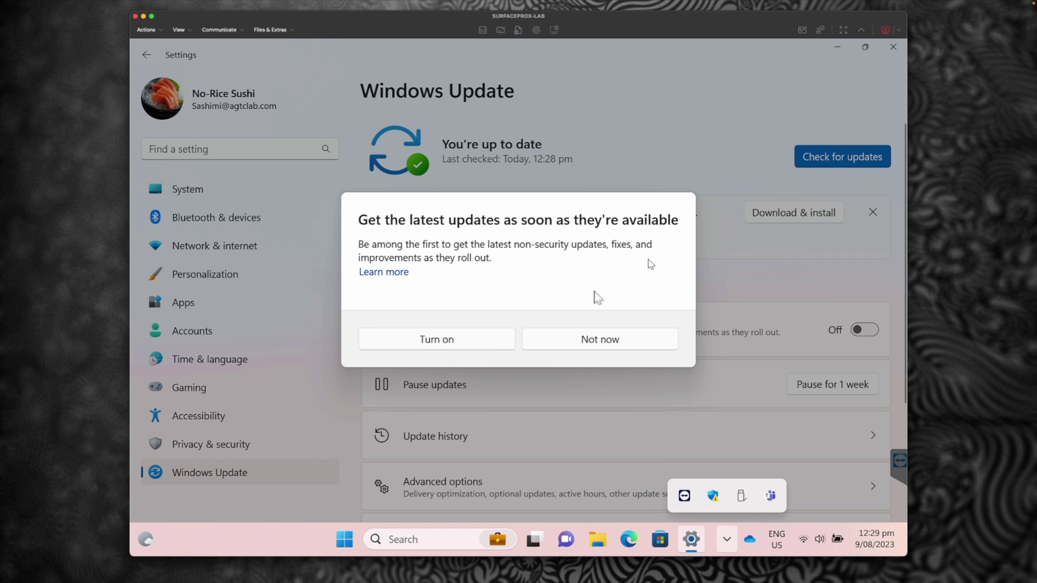
{"action": "left_click", "coordinate": [479, 335]}
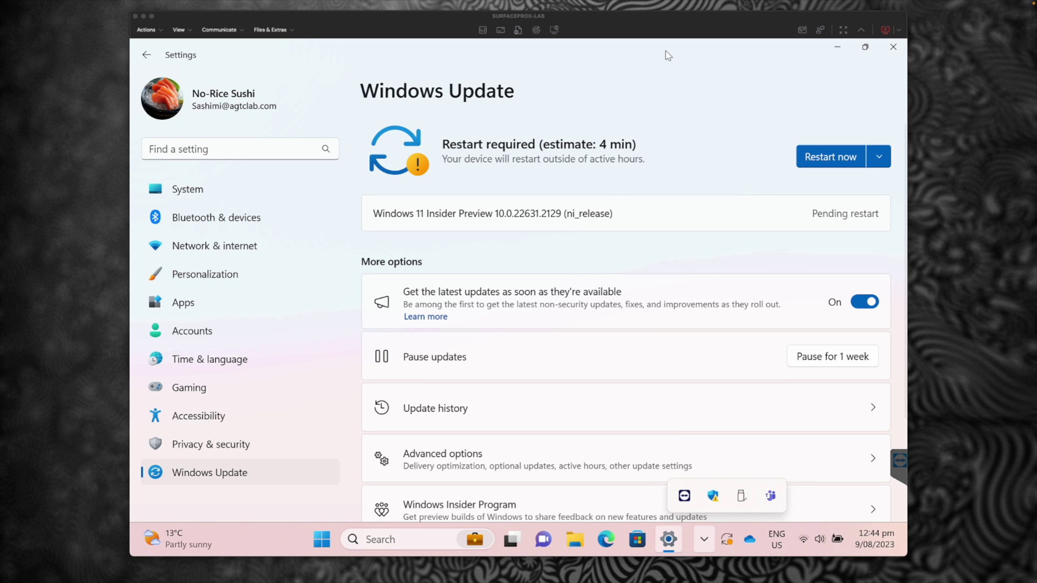
{"action": "left_click", "coordinate": [823, 165]}
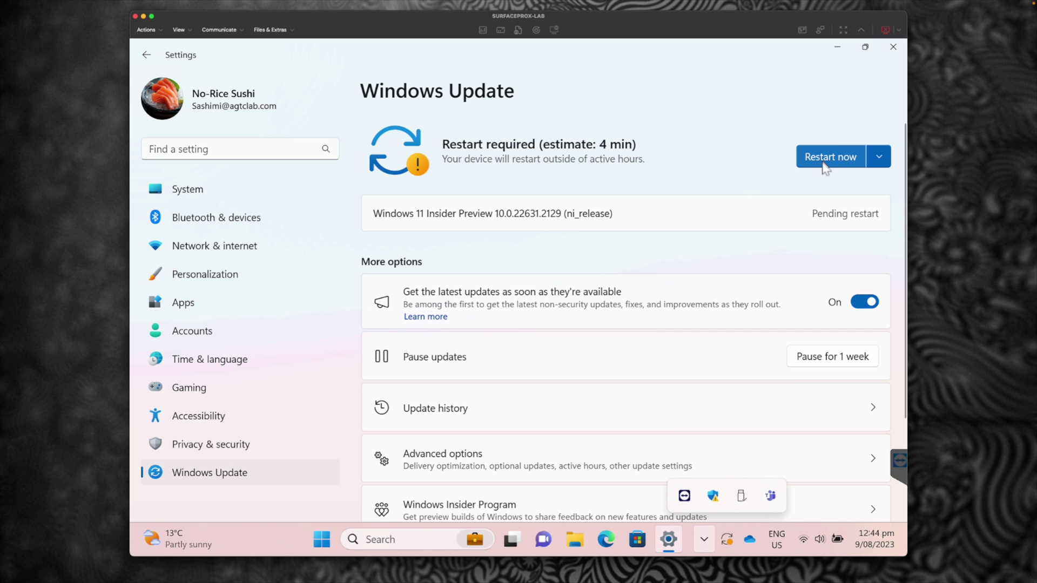
{"action": "left_click", "coordinate": [824, 165]}
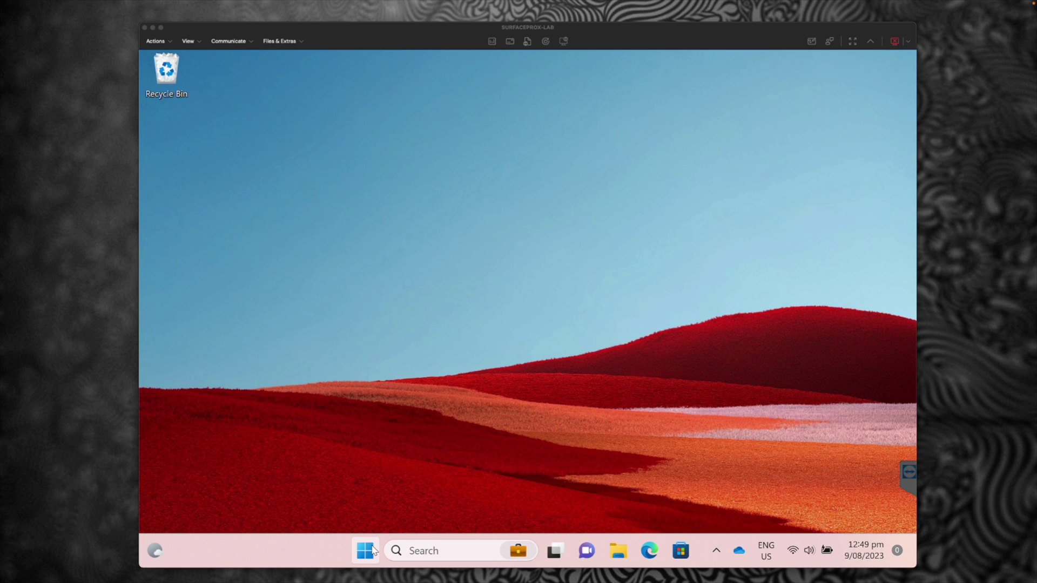
Open the device's About page in the maximized system settings and check the Windows version and OS build
{"action": "left_click", "coordinate": [368, 552]}
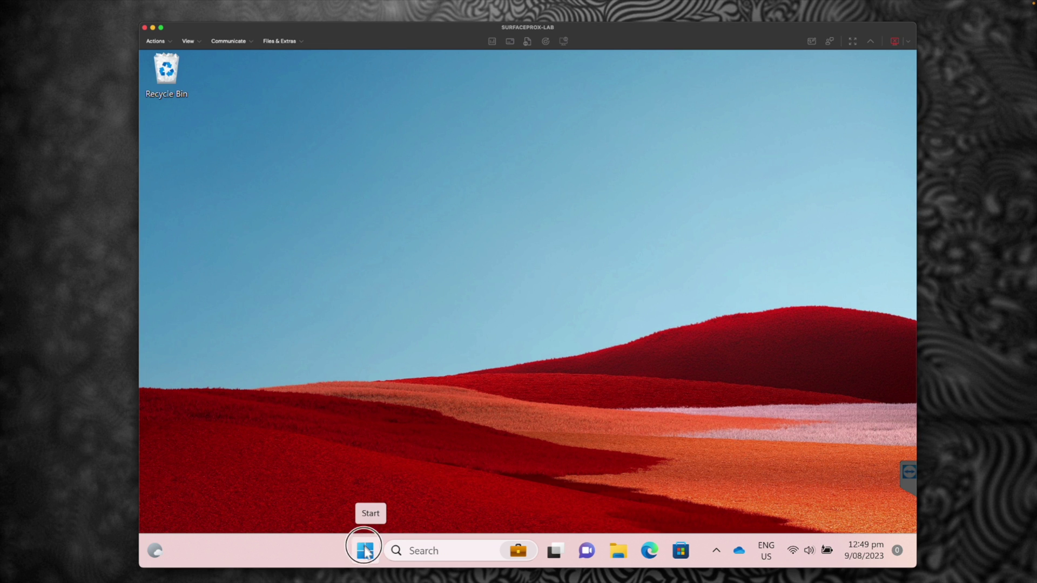
{"action": "left_click", "coordinate": [630, 215]}
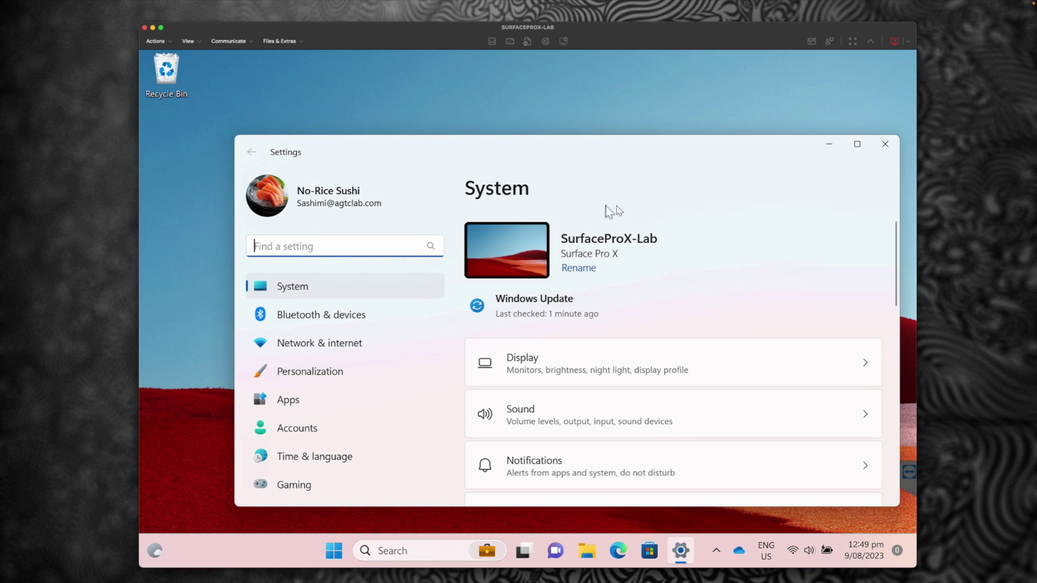
{"action": "double_click", "coordinate": [598, 150]}
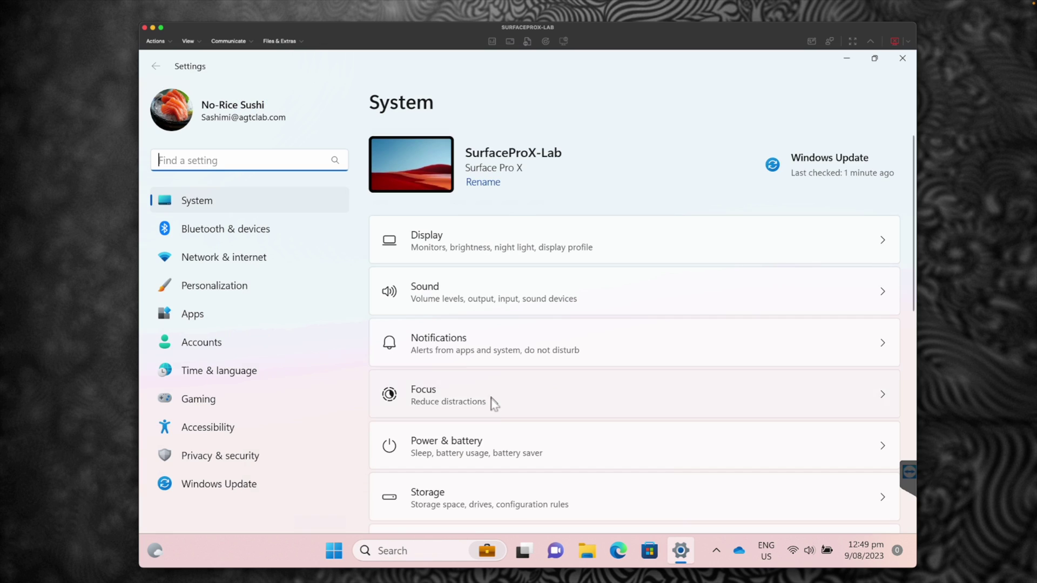
{"action": "scroll", "coordinate": [491, 403], "scroll_direction": "down", "scroll_amount": 10}
{"action": "left_click", "coordinate": [468, 486]}
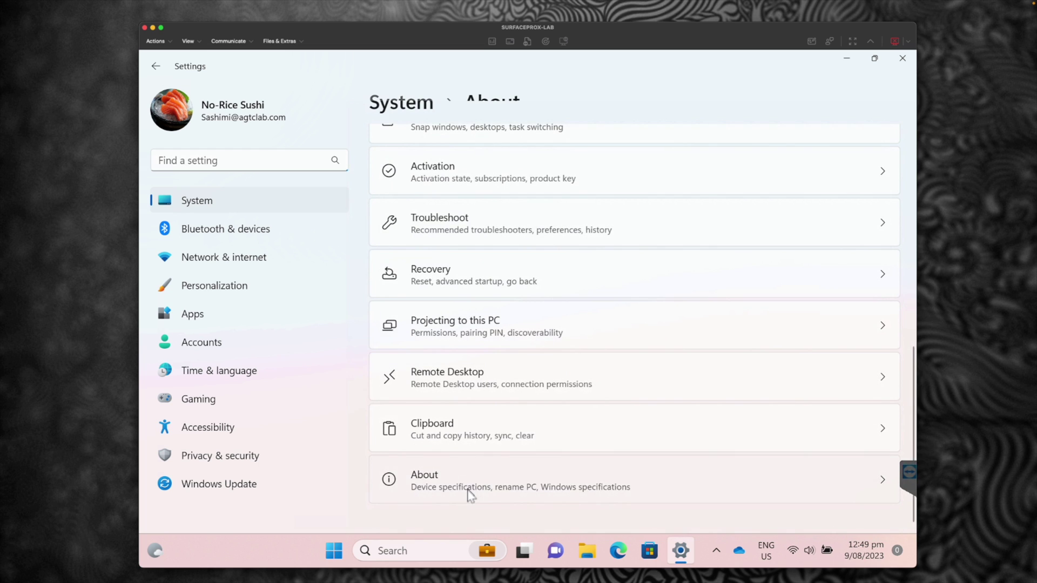
{"action": "scroll", "coordinate": [529, 342], "scroll_direction": "down", "scroll_amount": 3}
{"action": "scroll", "coordinate": [528, 342], "scroll_direction": "down", "scroll_amount": 3}
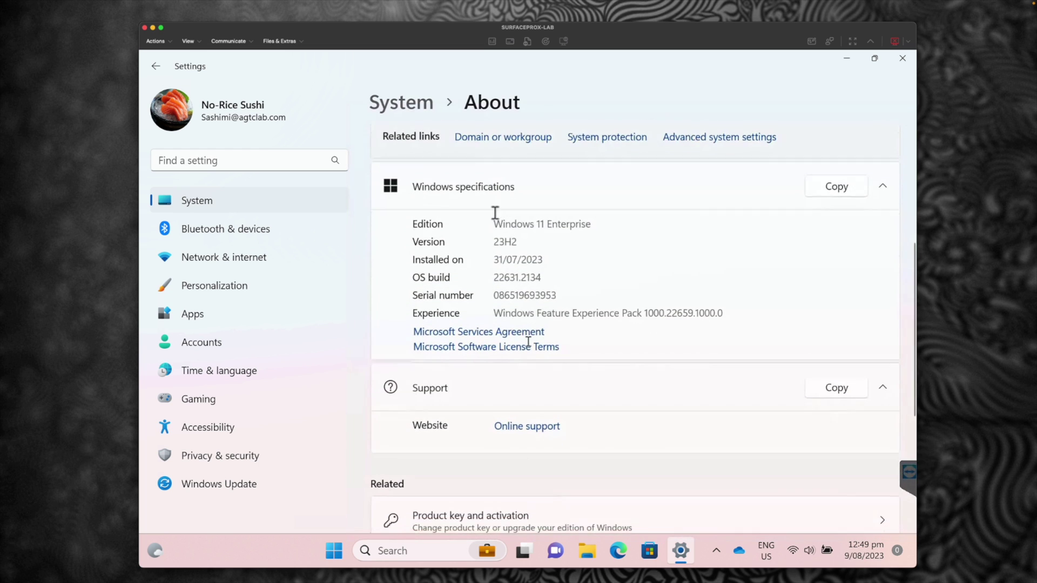
{"action": "left_click_drag", "start_coordinate": [496, 241], "coordinate": [520, 241]}
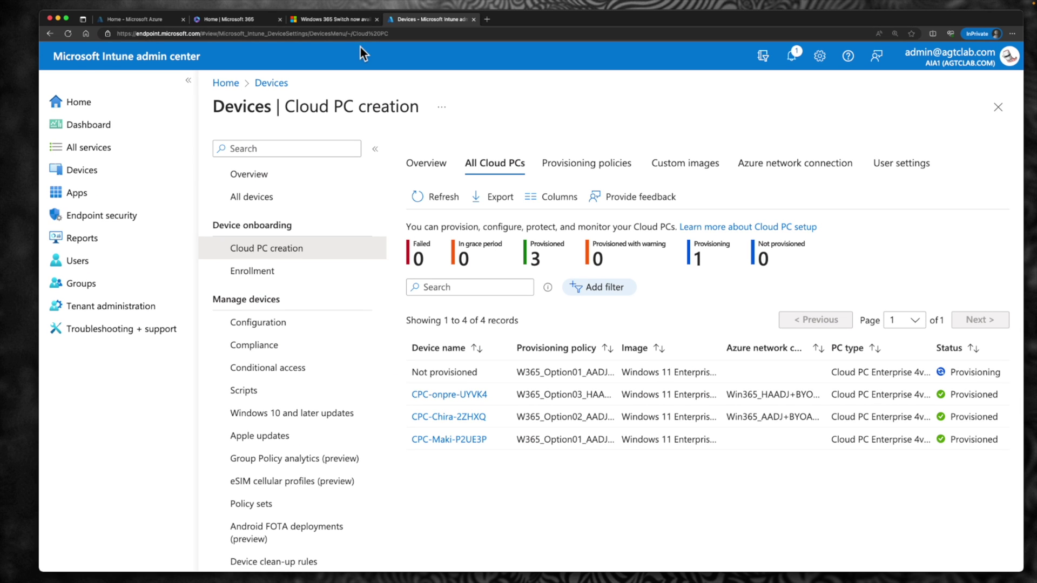
Switch back to the Windows 365 Switch article in the browser and read Step 2's channel and build requirements for the local device
{"action": "left_click", "coordinate": [351, 23]}
{"action": "scroll", "coordinate": [432, 274], "scroll_direction": "up", "scroll_amount": 15}
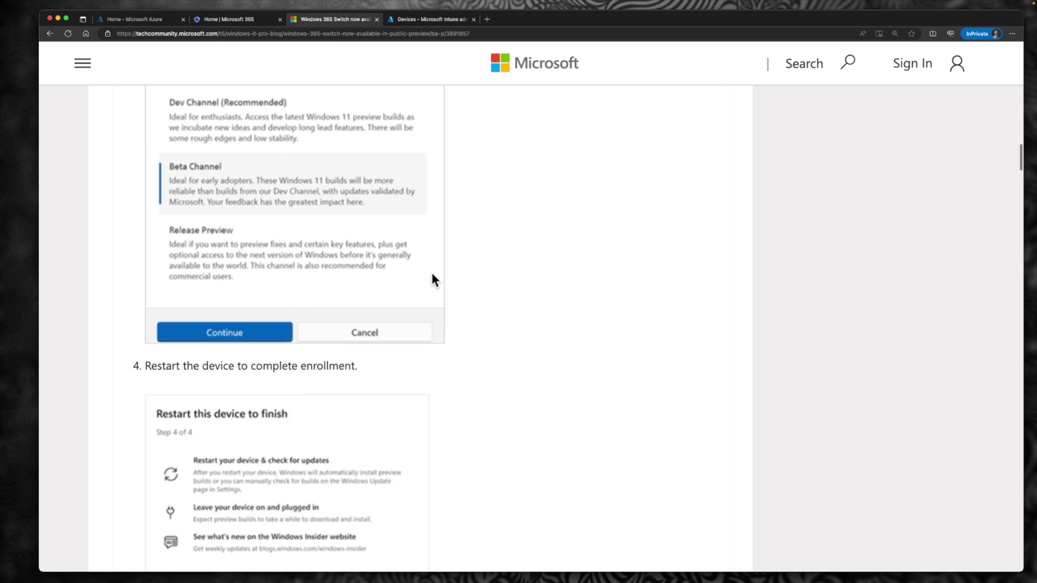
{"action": "scroll", "coordinate": [432, 274], "scroll_direction": "down", "scroll_amount": 13}
{"action": "scroll", "coordinate": [433, 274], "scroll_direction": "down", "scroll_amount": 9}
{"action": "left_click_drag", "start_coordinate": [133, 377], "coordinate": [199, 373]}
{"action": "left_click", "coordinate": [287, 372]}
{"action": "left_click", "coordinate": [320, 382]}
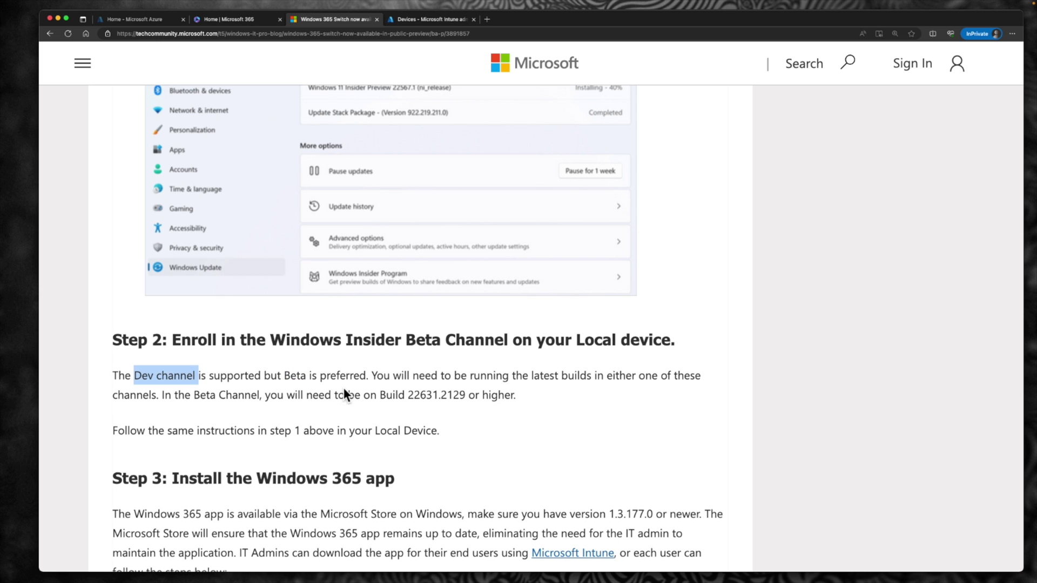
Compare the Beta Channel build required in Step 2 with the OS build on the SURFACEPROX-LAB device's About page
{"action": "left_click", "coordinate": [400, 395]}
{"action": "left_click_drag", "start_coordinate": [410, 399], "coordinate": [440, 404]}
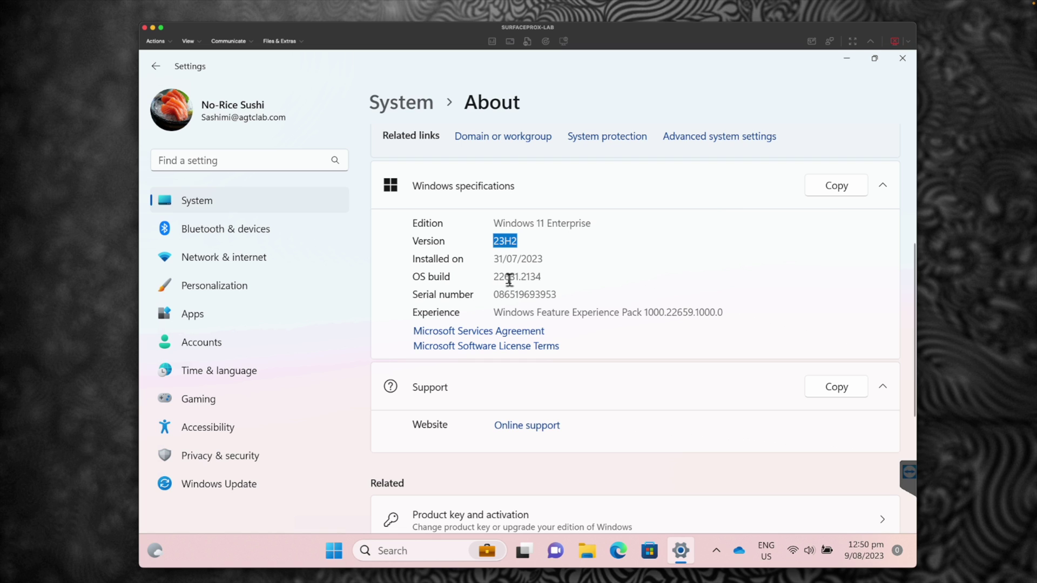
{"action": "left_click_drag", "start_coordinate": [522, 277], "coordinate": [551, 280]}
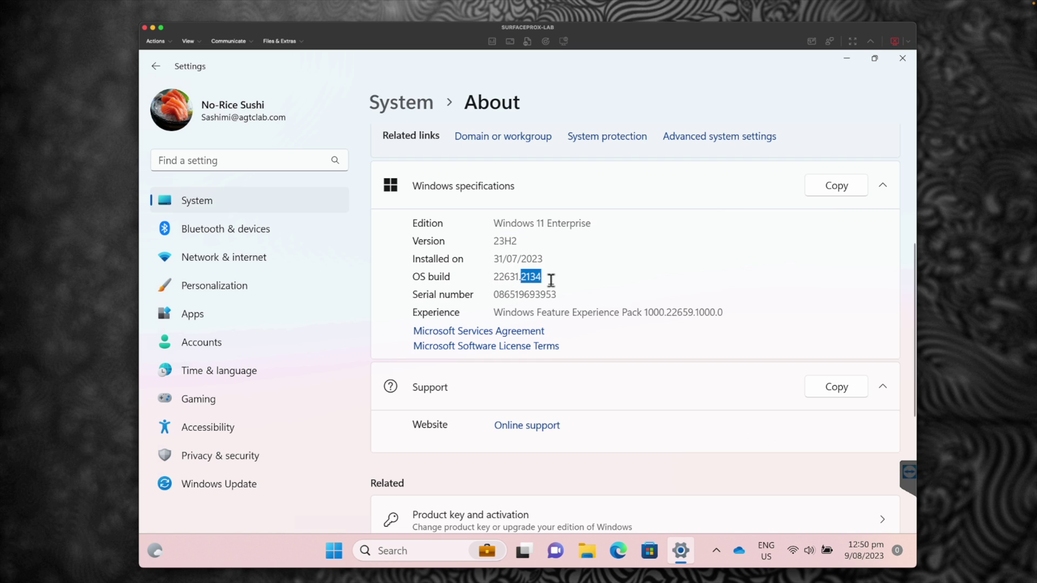
Switch to the Intune admin center, refresh the All Cloud PCs list, and check the status and user of the first Cloud PC
{"action": "mouse_move", "coordinate": [670, 563]}
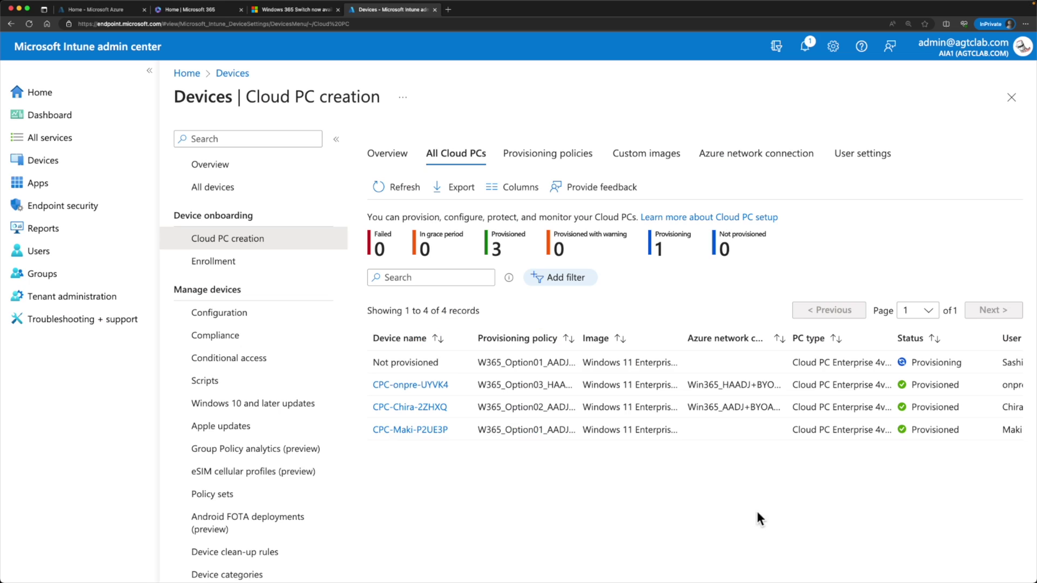
{"action": "scroll", "coordinate": [686, 372], "scroll_direction": "right", "scroll_amount": 5}
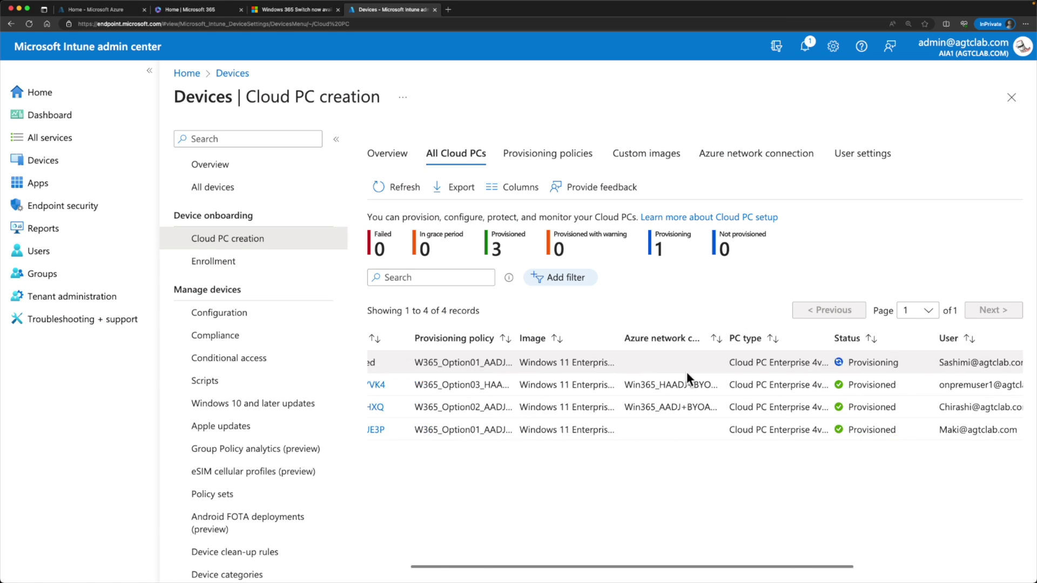
{"action": "left_click", "coordinate": [410, 187]}
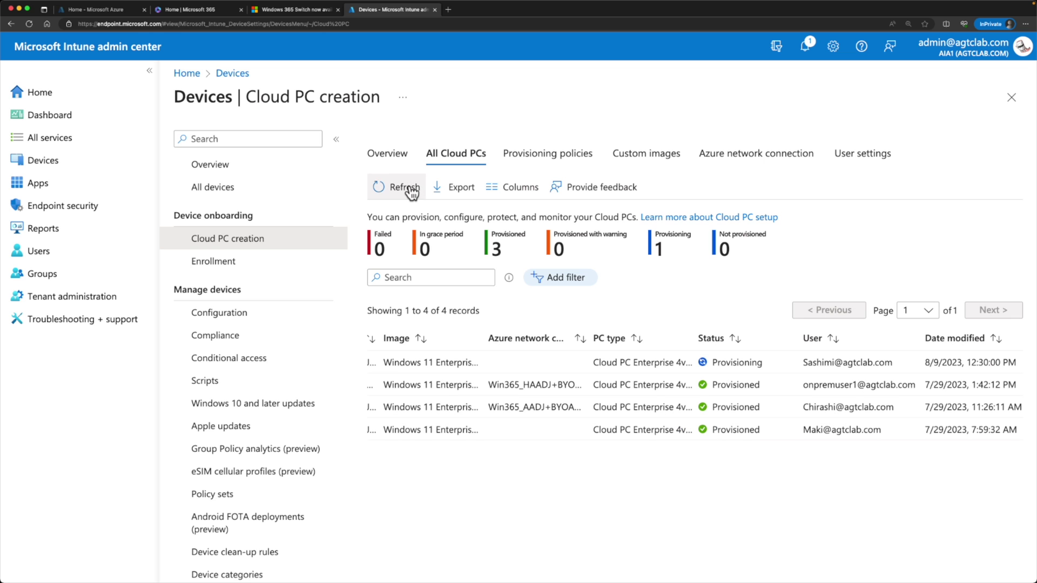
{"action": "scroll", "coordinate": [502, 374], "scroll_direction": "left", "scroll_amount": 5}
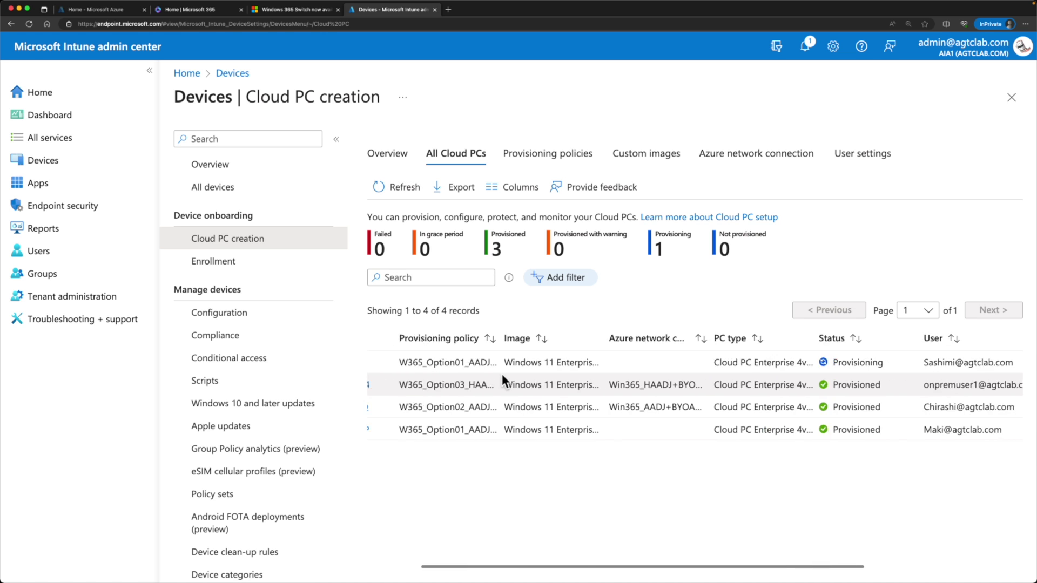
{"action": "scroll", "coordinate": [501, 374], "scroll_direction": "right", "scroll_amount": 8}
{"action": "scroll", "coordinate": [502, 373], "scroll_direction": "left", "scroll_amount": 3}
{"action": "scroll", "coordinate": [502, 374], "scroll_direction": "left", "scroll_amount": 3}
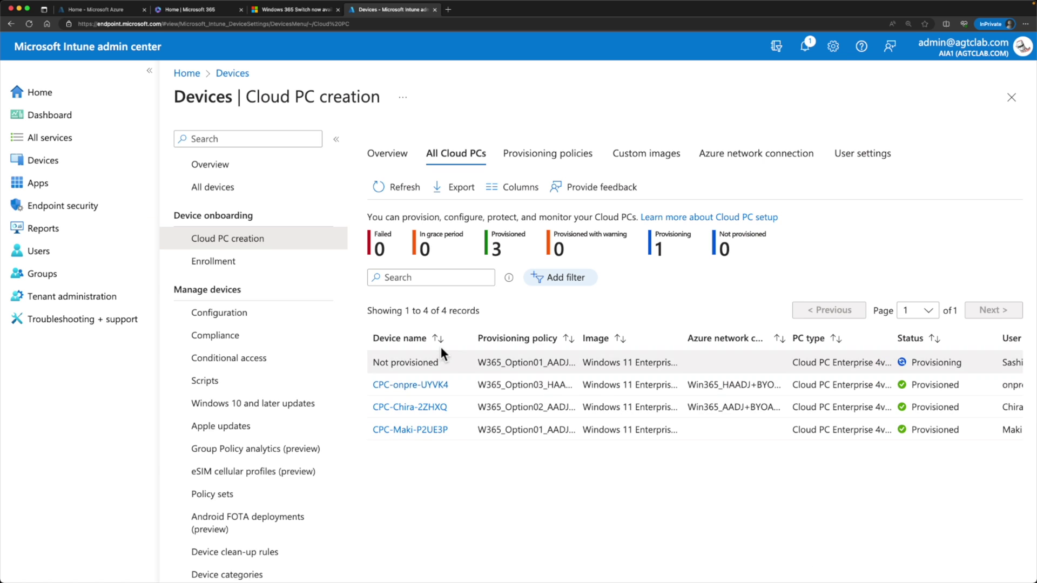
{"action": "scroll", "coordinate": [805, 367], "scroll_direction": "right", "scroll_amount": 2}
{"action": "scroll", "coordinate": [805, 366], "scroll_direction": "right", "scroll_amount": 2}
{"action": "left_click_drag", "start_coordinate": [821, 363], "coordinate": [652, 357]}
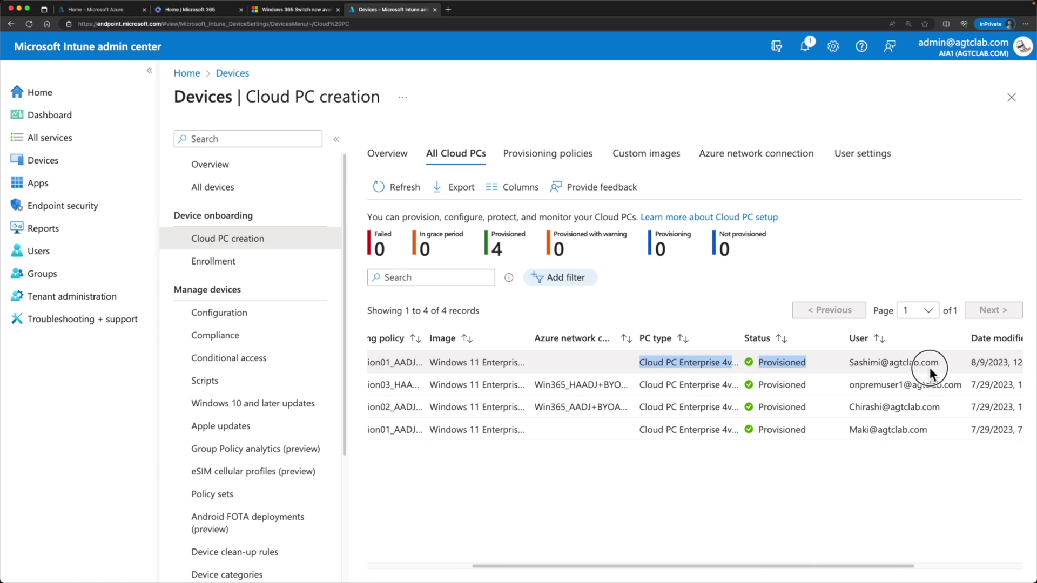
{"action": "double_click", "coordinate": [860, 362]}
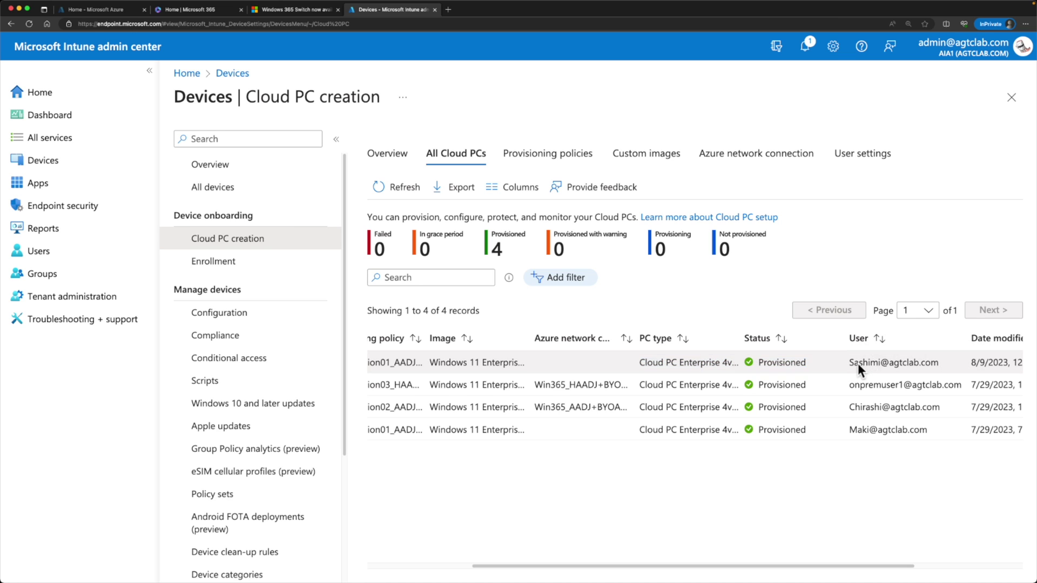
{"action": "left_click_drag", "start_coordinate": [935, 363], "coordinate": [848, 365]}
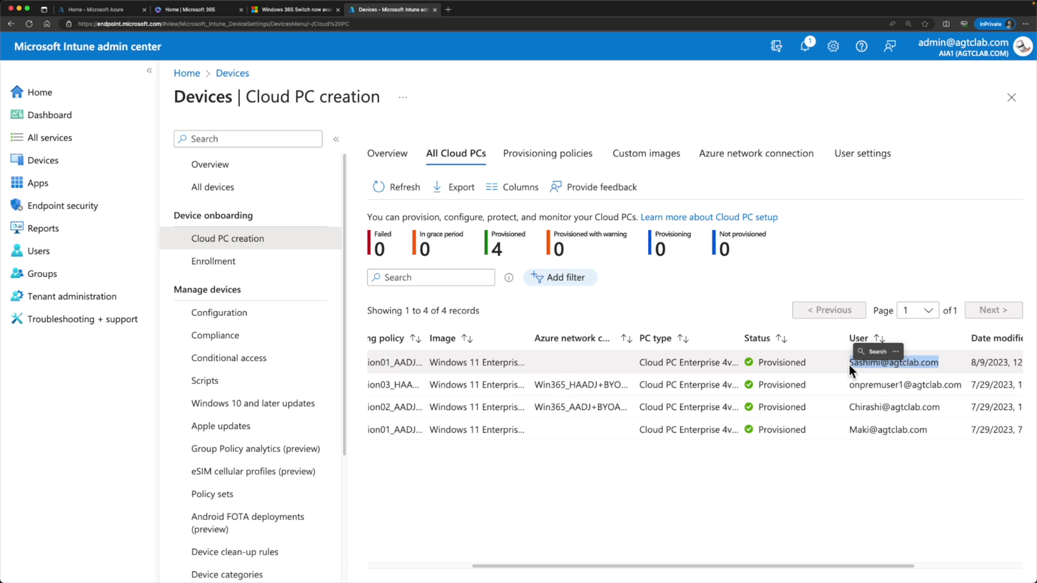
Open windows365.microsoft.com in a private Safari window and sign in with the Cloud PC user's e-mail and account password
{"action": "key", "text": "super+Tab"}
{"action": "left_click", "coordinate": [486, 112]}
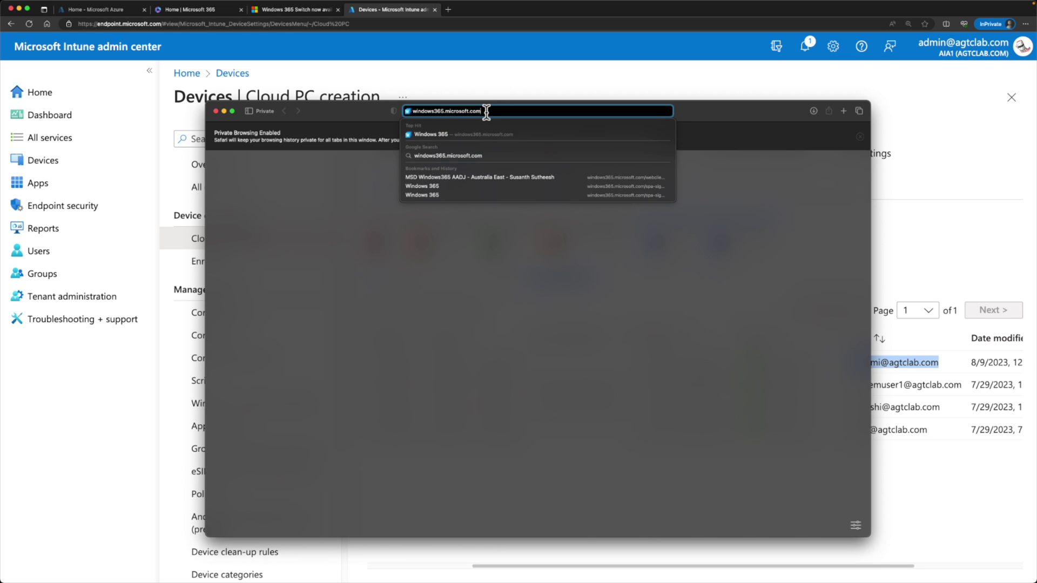
{"action": "key", "text": "Return"}
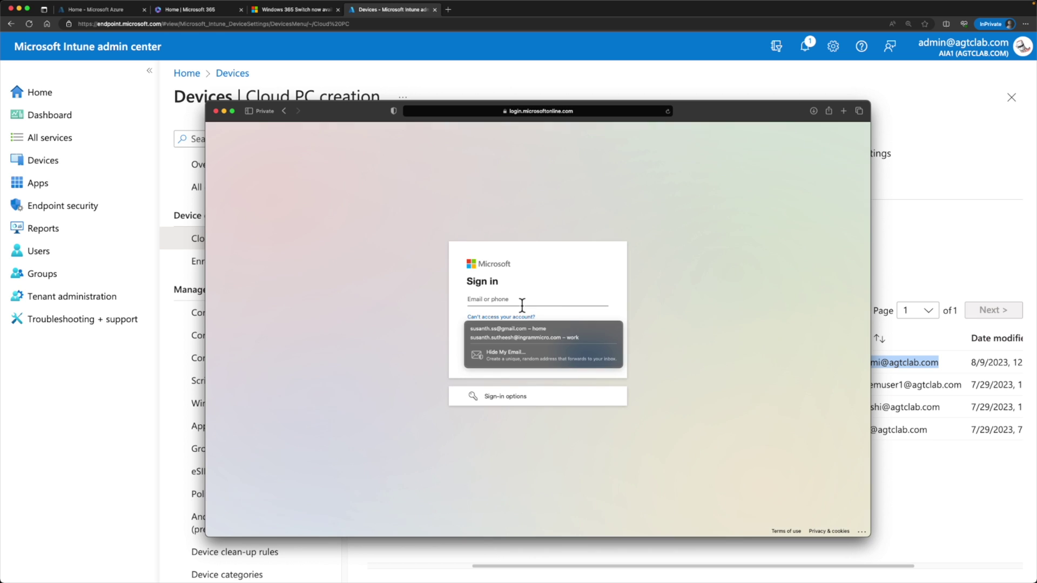
{"action": "left_click", "coordinate": [522, 302]}
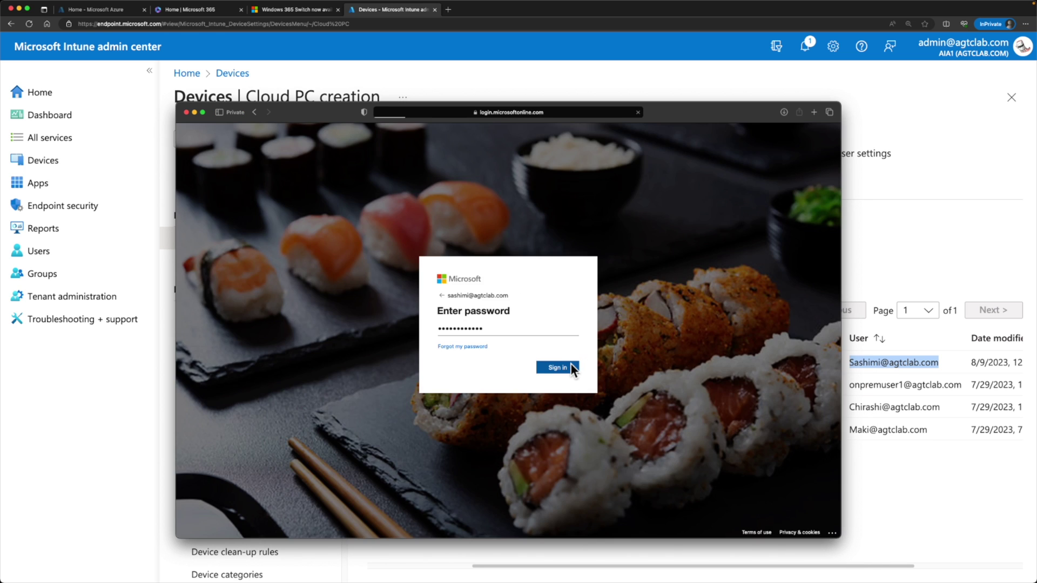
{"action": "left_click", "coordinate": [570, 363]}
{"action": "left_click", "coordinate": [558, 371]}
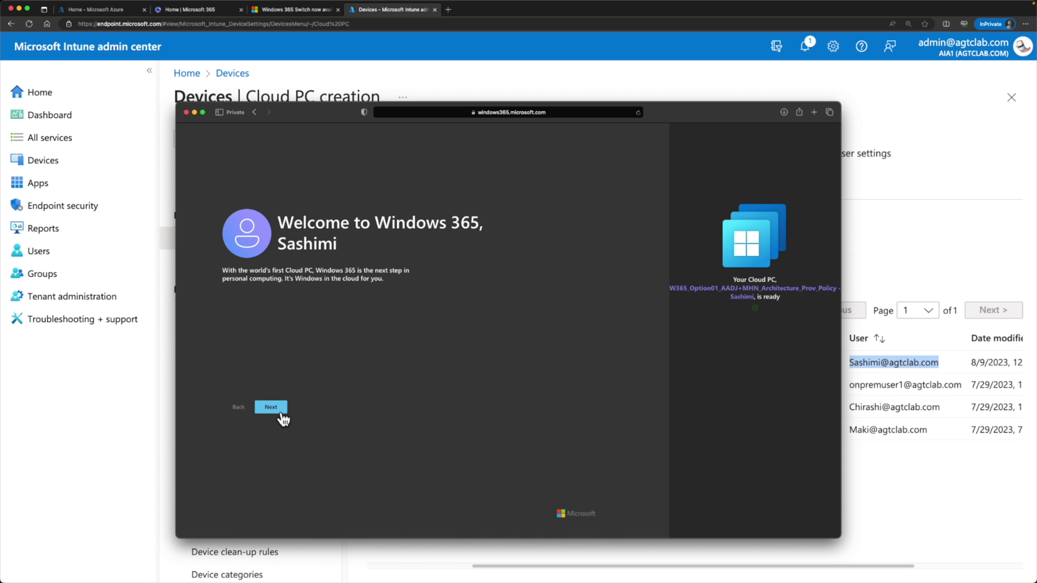
Advance through the Windows 365 welcome pages to reach the user's Cloud PC home page
{"action": "left_click", "coordinate": [280, 413]}
{"action": "left_click", "coordinate": [282, 419]}
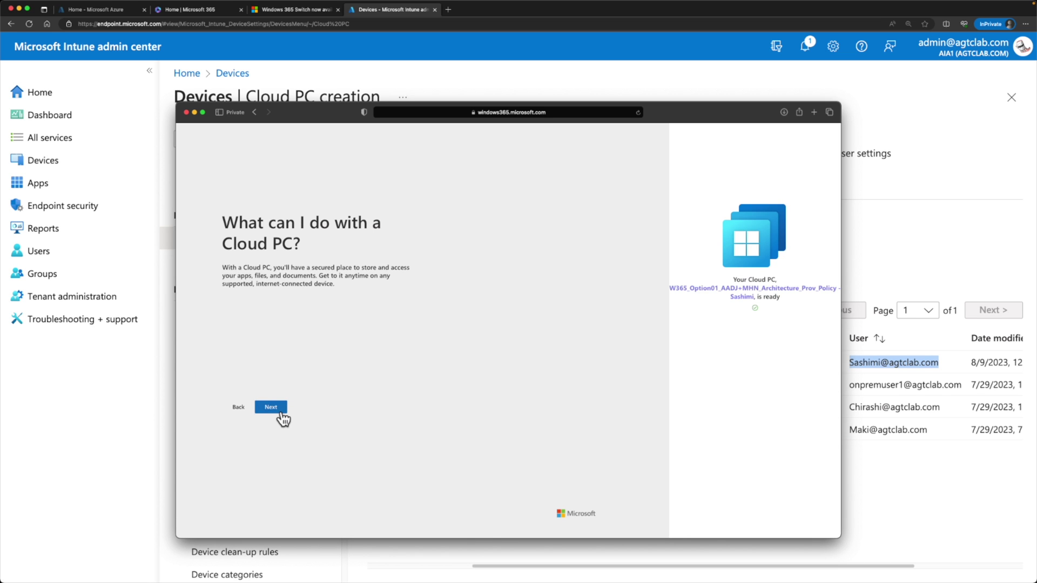
{"action": "left_click", "coordinate": [282, 418]}
{"action": "left_click", "coordinate": [281, 417]}
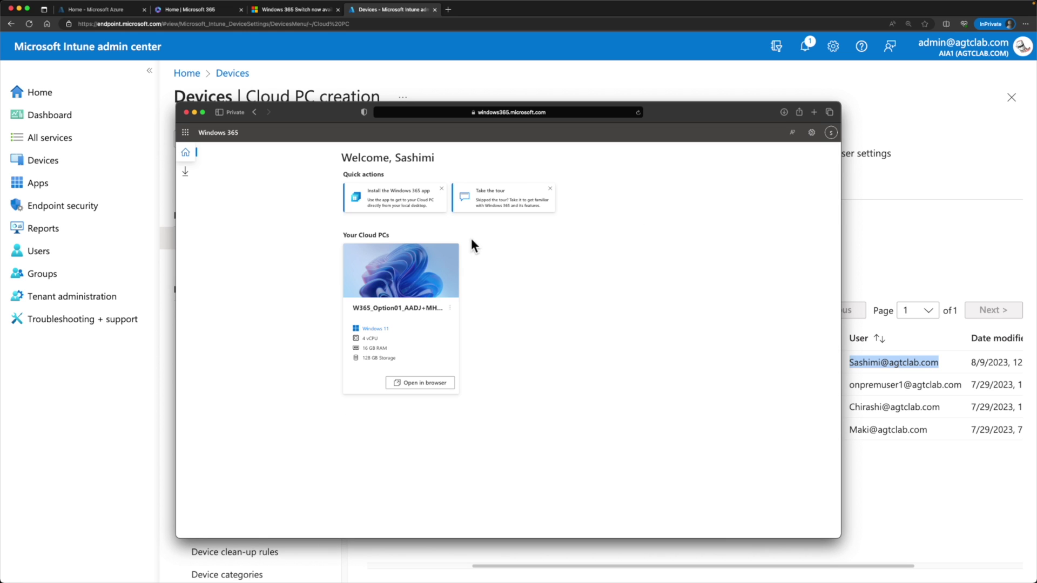
Rename the user's Cloud PC to W365_Switch_CPC
{"action": "left_click", "coordinate": [450, 309]}
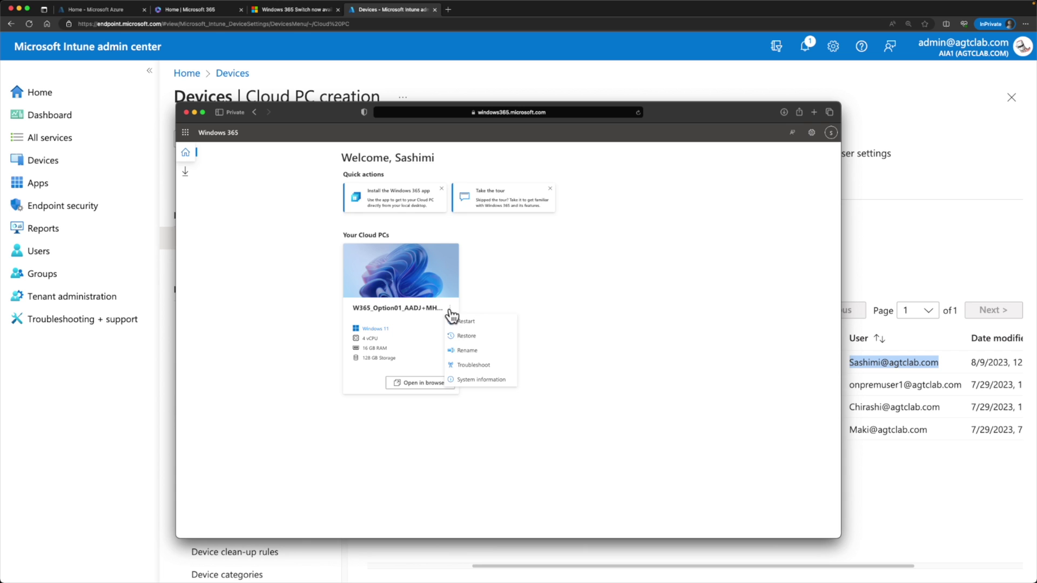
{"action": "left_click", "coordinate": [467, 351]}
{"action": "type", "text": "W365_Switch_CPC"}
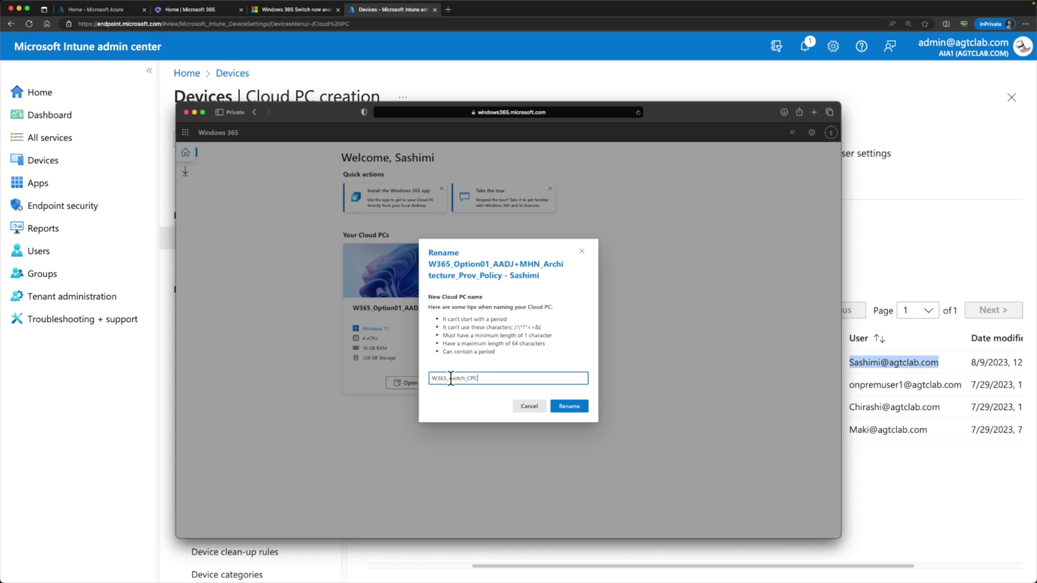
{"action": "left_click", "coordinate": [560, 411]}
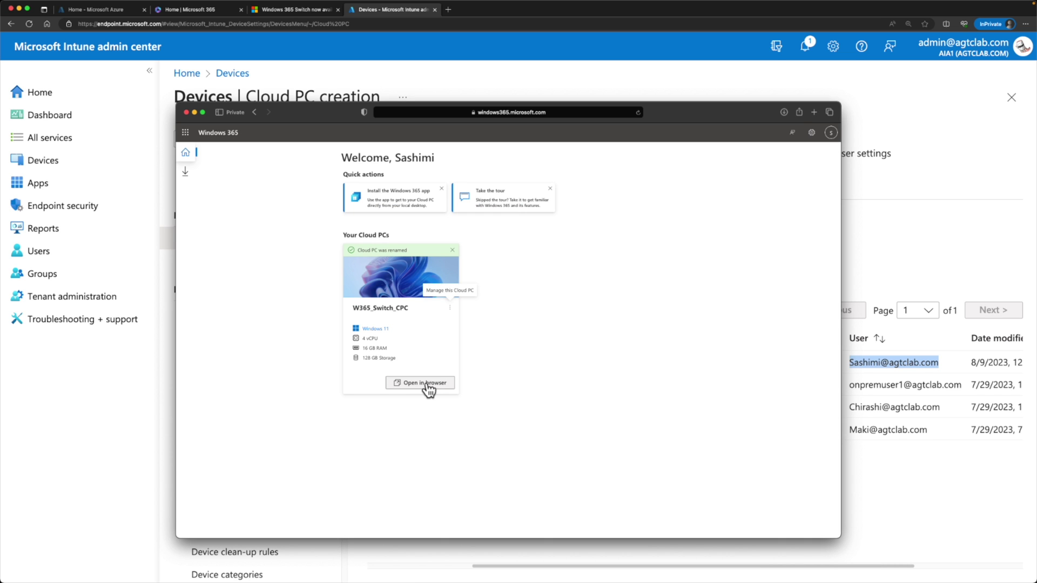
Connect to W365_Switch_CPC in the browser with printer, microphone, clipboard, camera and location allowed, and view its Start menu
{"action": "left_click", "coordinate": [427, 385]}
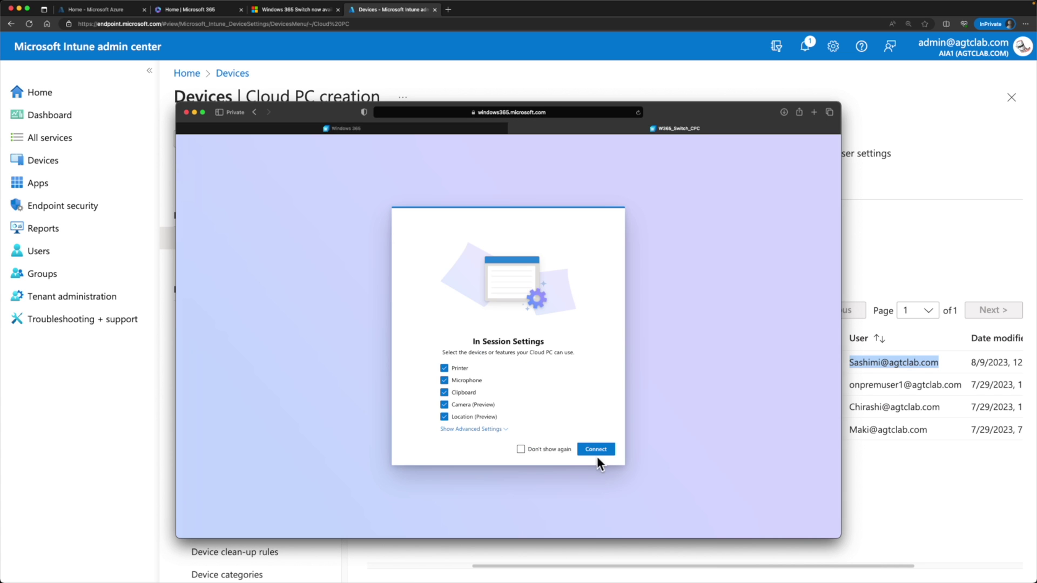
{"action": "left_click", "coordinate": [598, 456]}
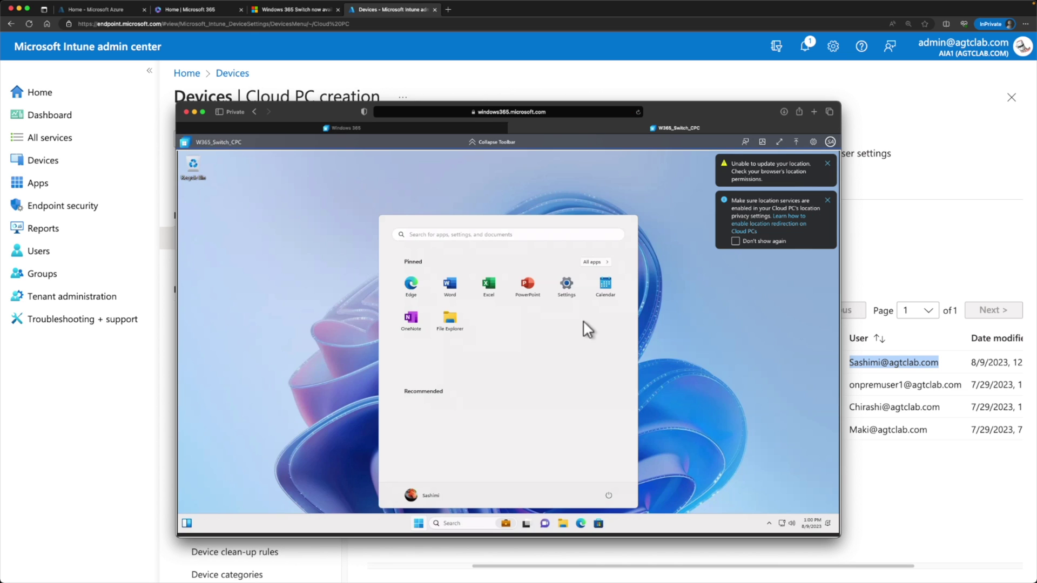
{"action": "left_click", "coordinate": [419, 523]}
{"action": "left_click", "coordinate": [419, 523]}
{"action": "left_click", "coordinate": [417, 128]}
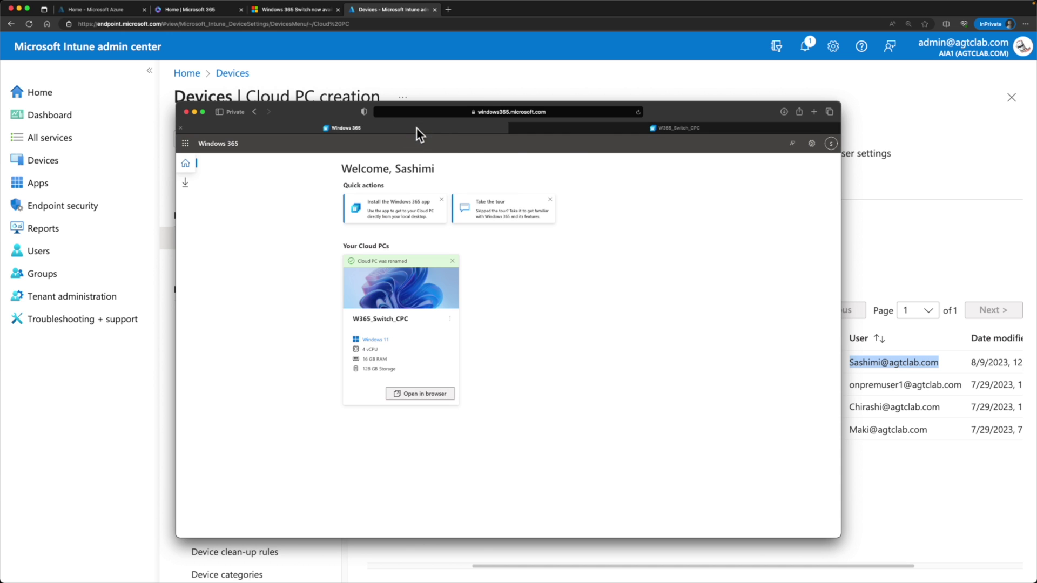
{"action": "left_click", "coordinate": [576, 127]}
{"action": "left_click", "coordinate": [565, 205]}
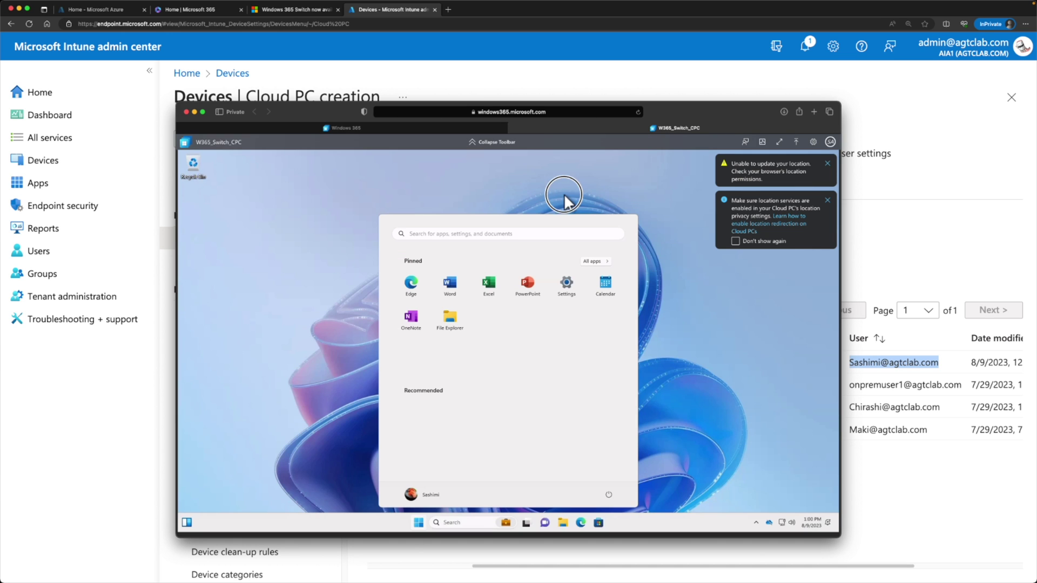
{"action": "left_click", "coordinate": [418, 522]}
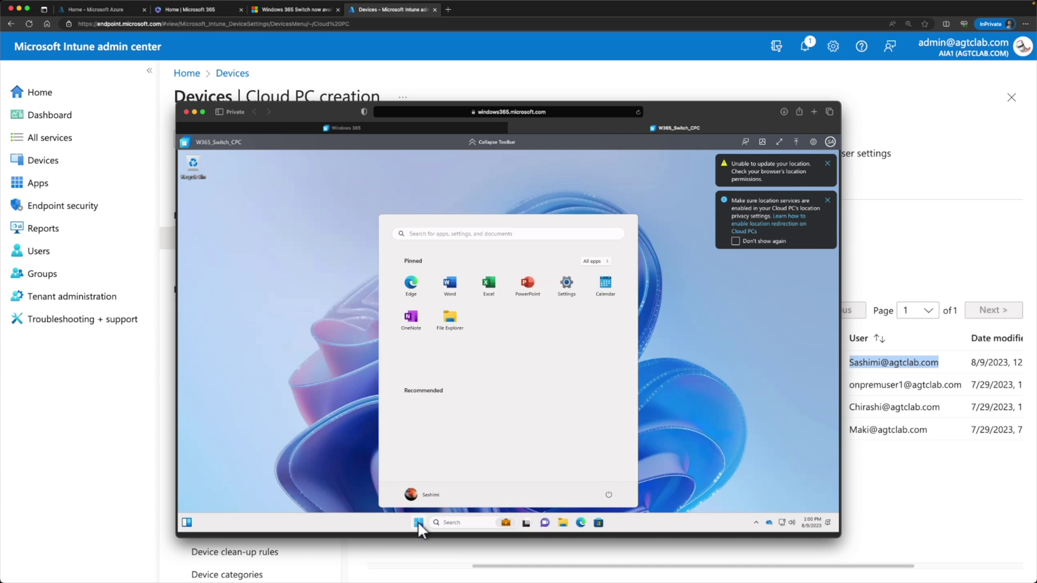
{"action": "left_click", "coordinate": [419, 522]}
{"action": "left_click", "coordinate": [418, 522]}
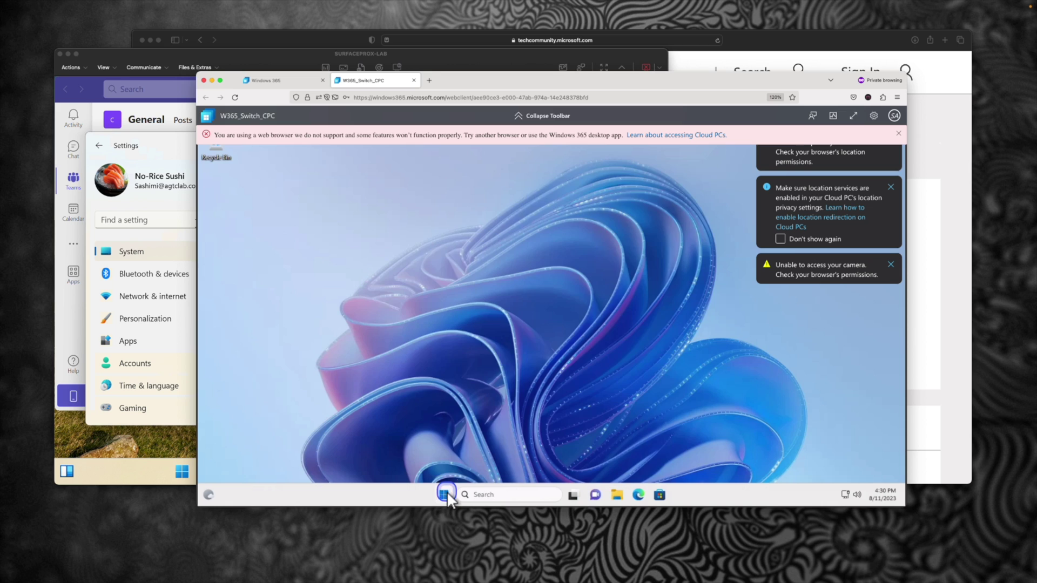
Open the system About page in the Cloud PC's Settings and check its Windows version
{"action": "left_click", "coordinate": [445, 493]}
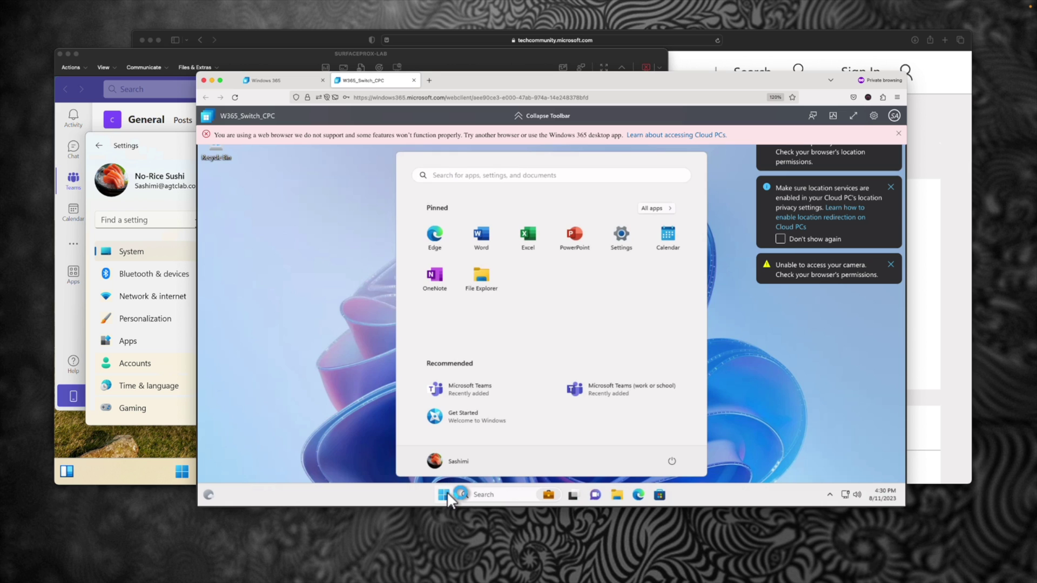
{"action": "left_click", "coordinate": [621, 238]}
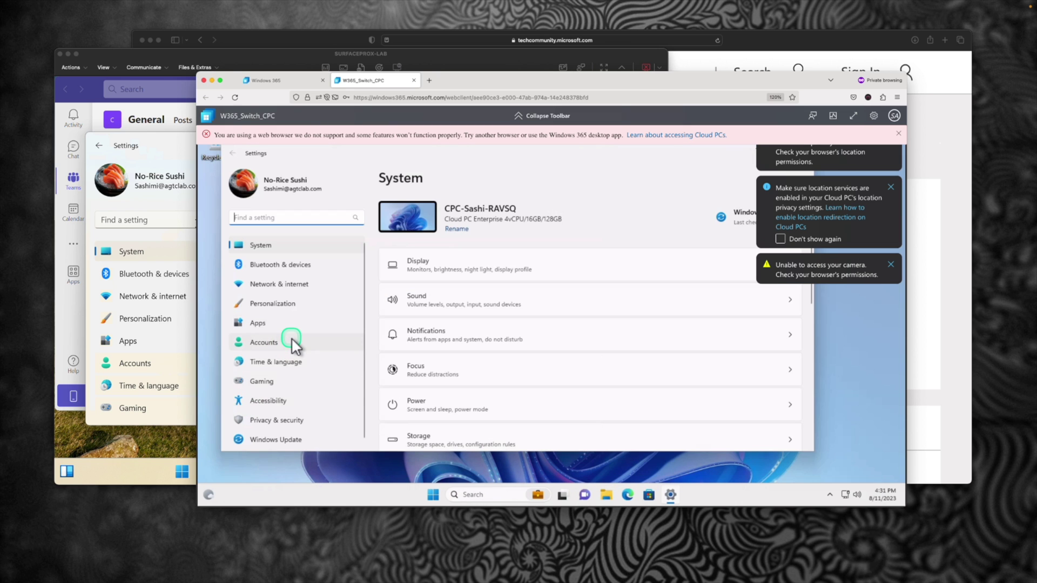
{"action": "scroll", "coordinate": [511, 381], "scroll_direction": "down", "scroll_amount": 10}
{"action": "left_click", "coordinate": [468, 417]}
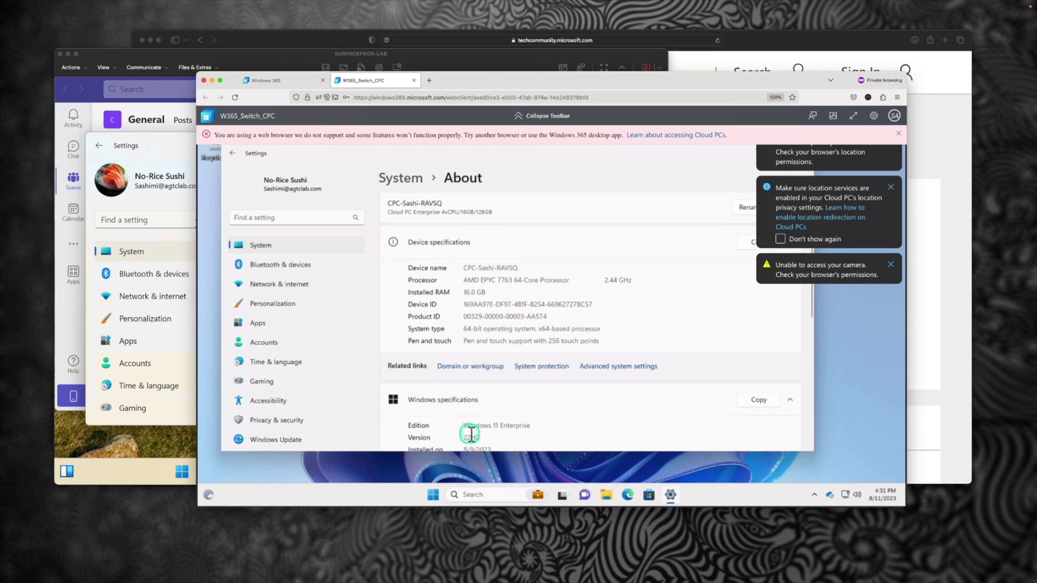
{"action": "scroll", "coordinate": [474, 429], "scroll_direction": "down", "scroll_amount": 3}
{"action": "left_click_drag", "start_coordinate": [468, 334], "coordinate": [464, 357]}
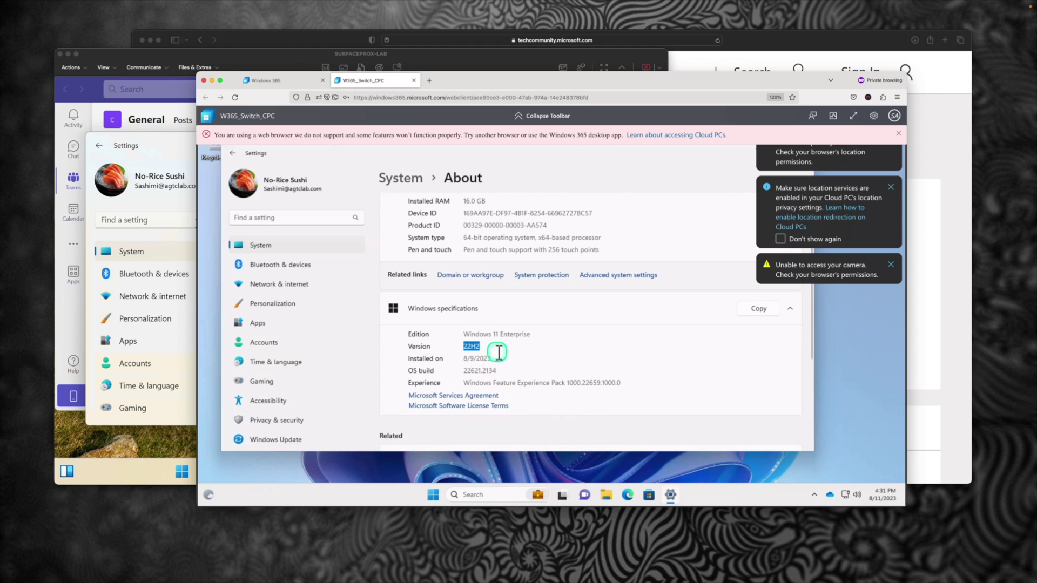
{"action": "scroll", "coordinate": [506, 350], "scroll_direction": "up", "scroll_amount": 3}
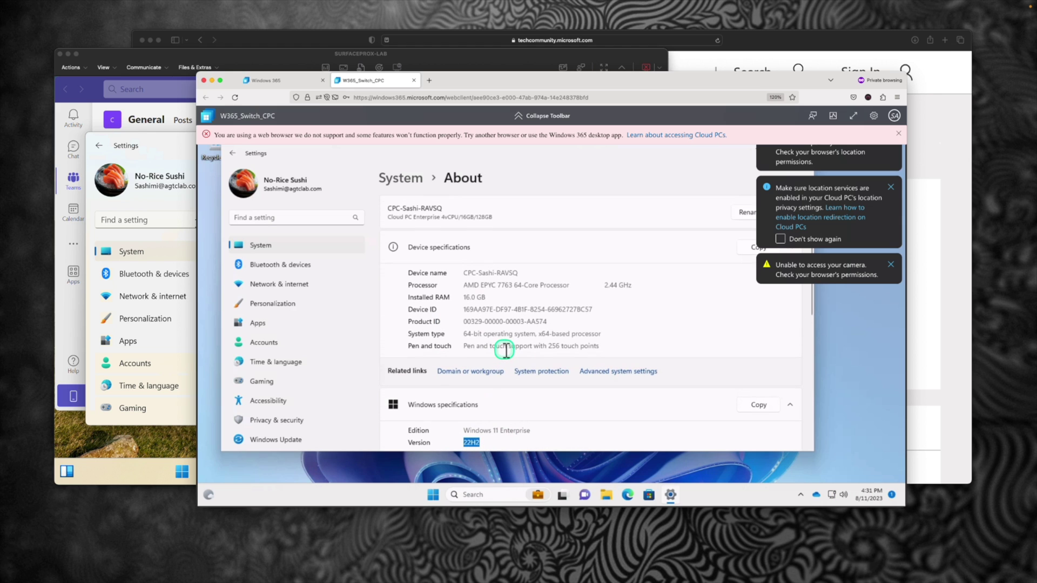
Open the Windows Insider Program page under Windows Update on the Cloud PC, dismissing the unsupported-browser banner
{"action": "left_click", "coordinate": [289, 440]}
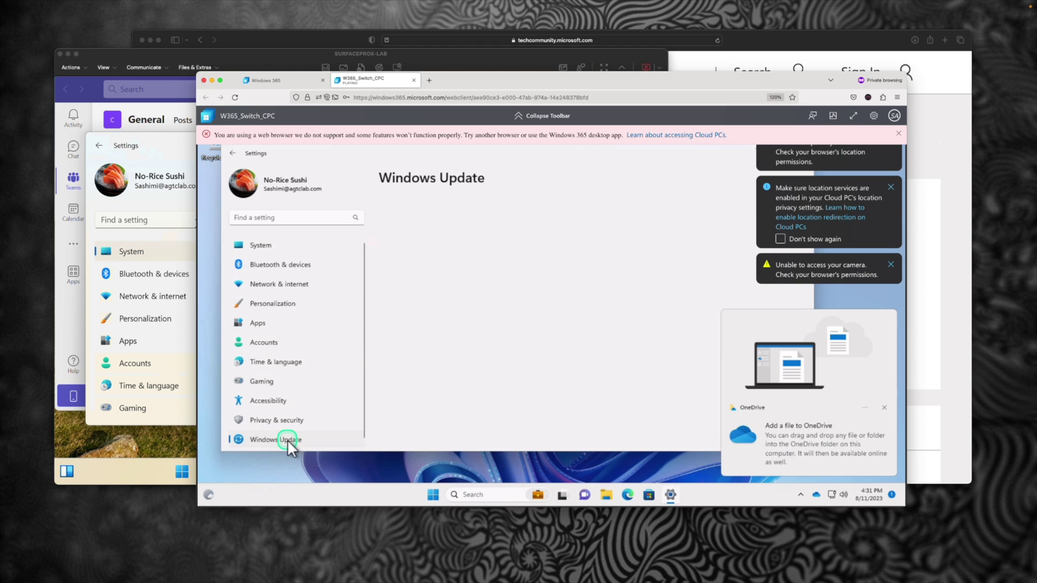
{"action": "left_click", "coordinate": [899, 135]}
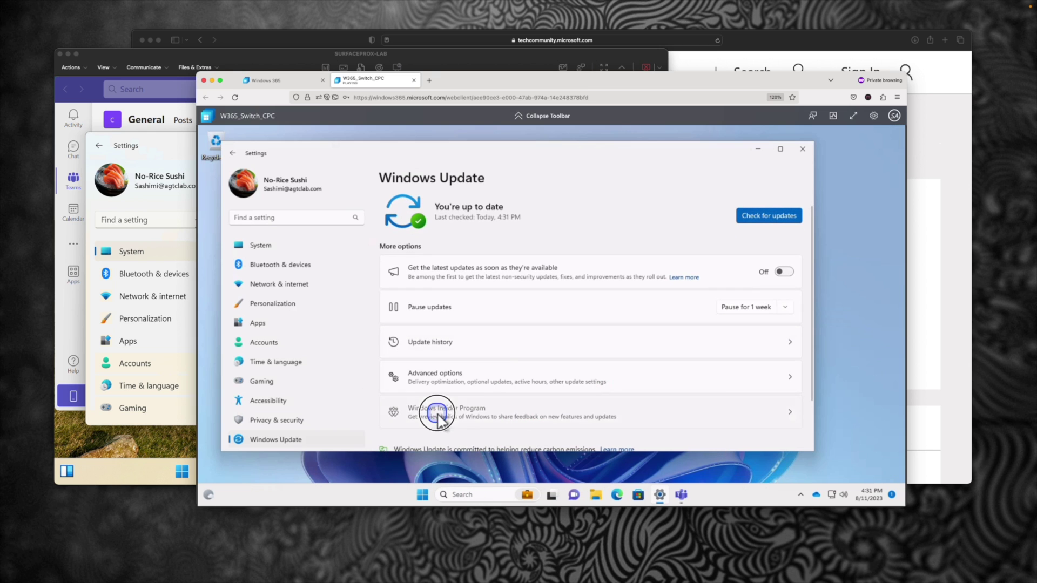
{"action": "left_click", "coordinate": [439, 415]}
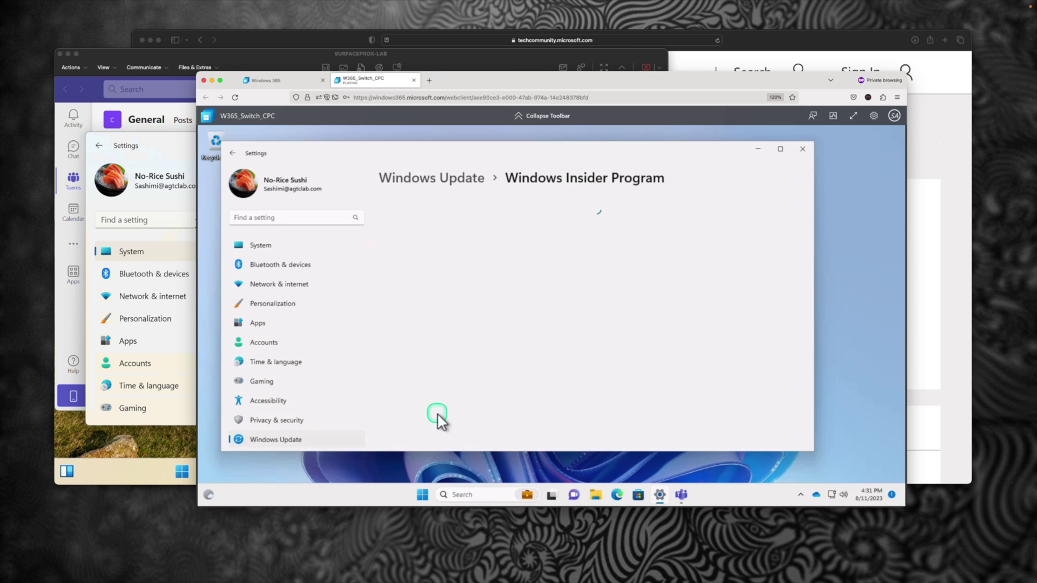
Enlarge the browser page to 150%, turn on Send optional diagnostic data for the Cloud PC, and return to Privacy & security
{"action": "key", "text": "ctrl+plus"}
{"action": "key", "text": "ctrl+plus"}
{"action": "left_click", "coordinate": [780, 213]}
{"action": "left_click", "coordinate": [843, 373]}
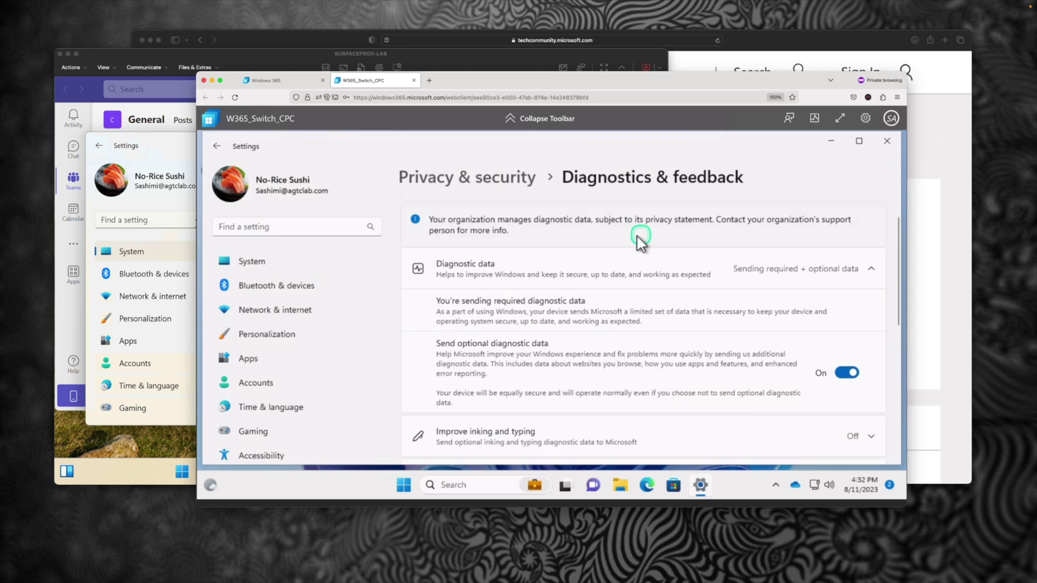
{"action": "left_click", "coordinate": [485, 178]}
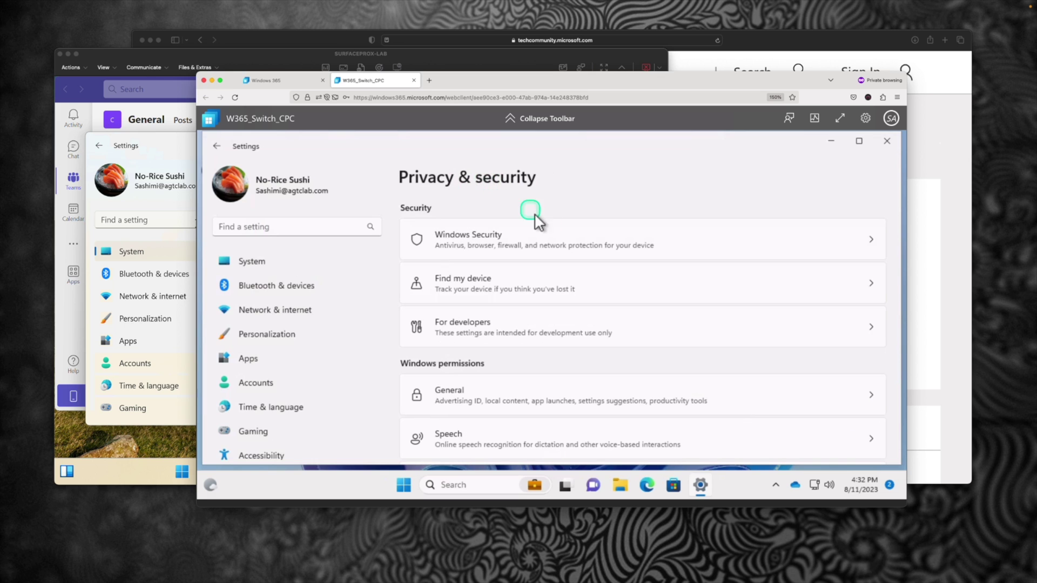
Start joining the Windows Insider Program on the Cloud PC and link the signed-in work or school account
{"action": "left_click", "coordinate": [592, 325]}
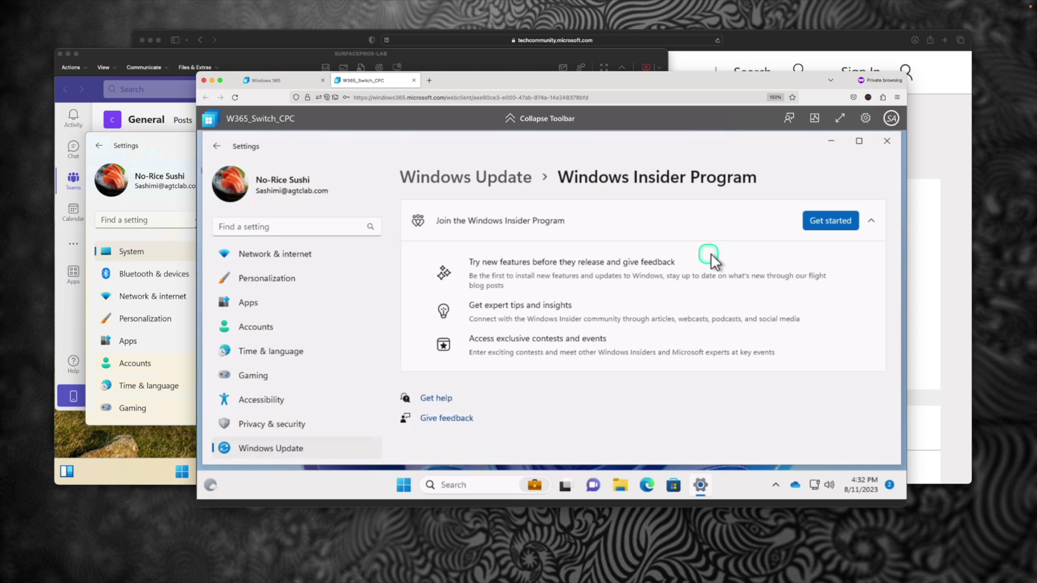
{"action": "left_click", "coordinate": [828, 220]}
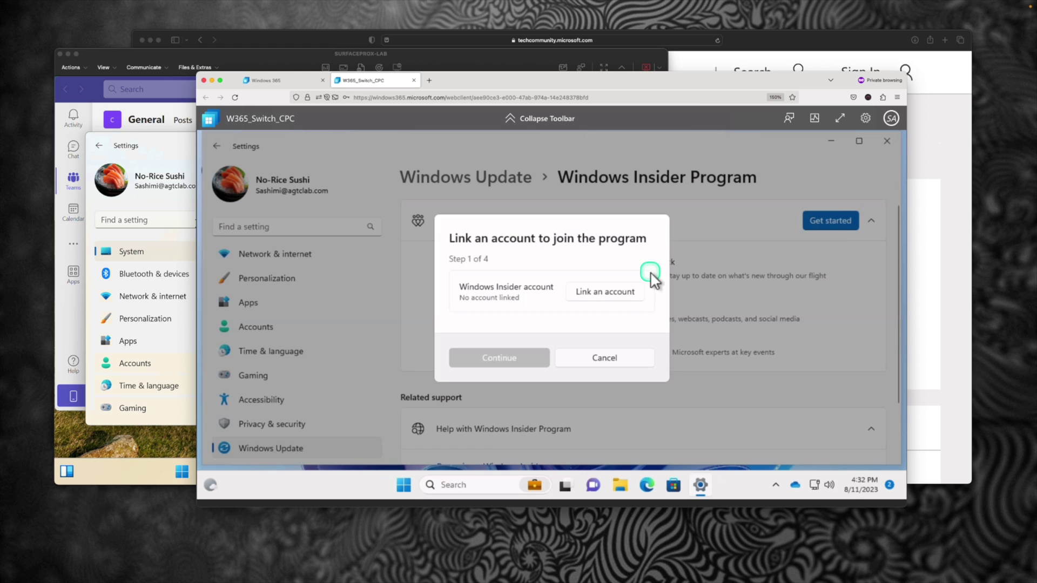
{"action": "left_click", "coordinate": [604, 293]}
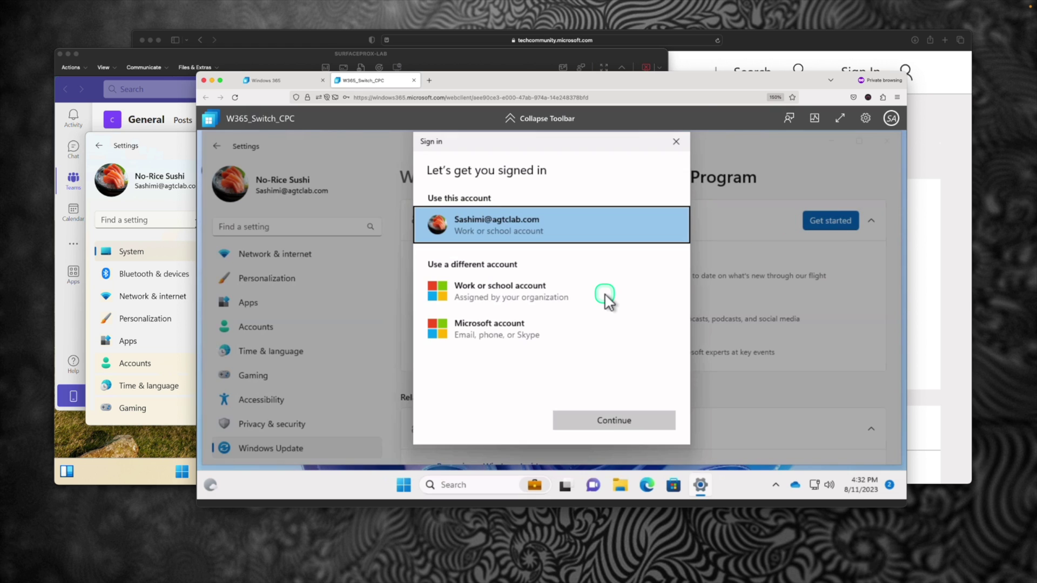
{"action": "left_click", "coordinate": [507, 219]}
{"action": "left_click", "coordinate": [628, 424]}
{"action": "left_click", "coordinate": [599, 296]}
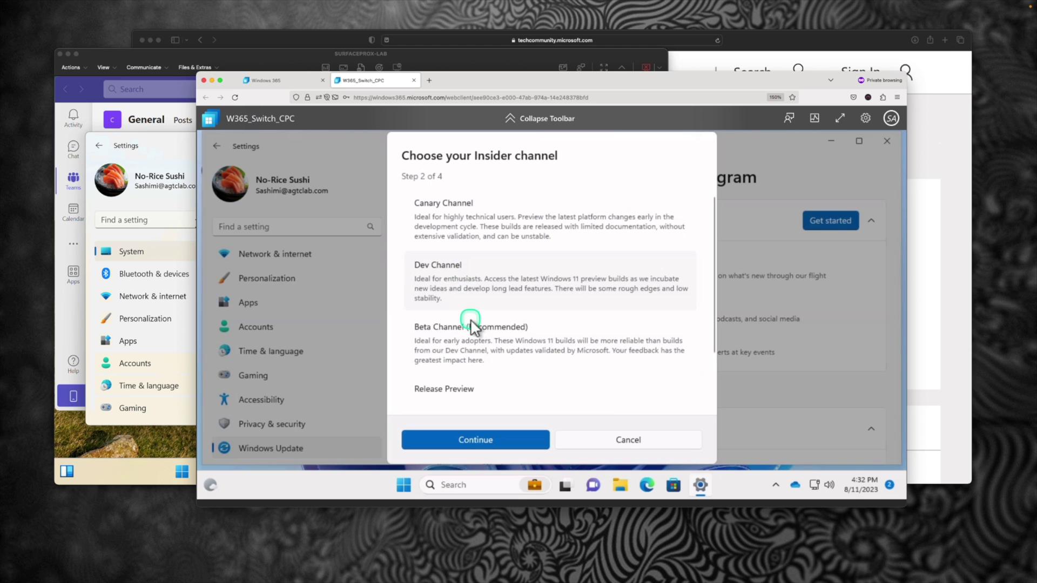
Choose the Beta Channel for the Cloud PC, accept the program terms, and restart the device to finish enrolling
{"action": "left_click", "coordinate": [466, 339]}
{"action": "left_click", "coordinate": [503, 439]}
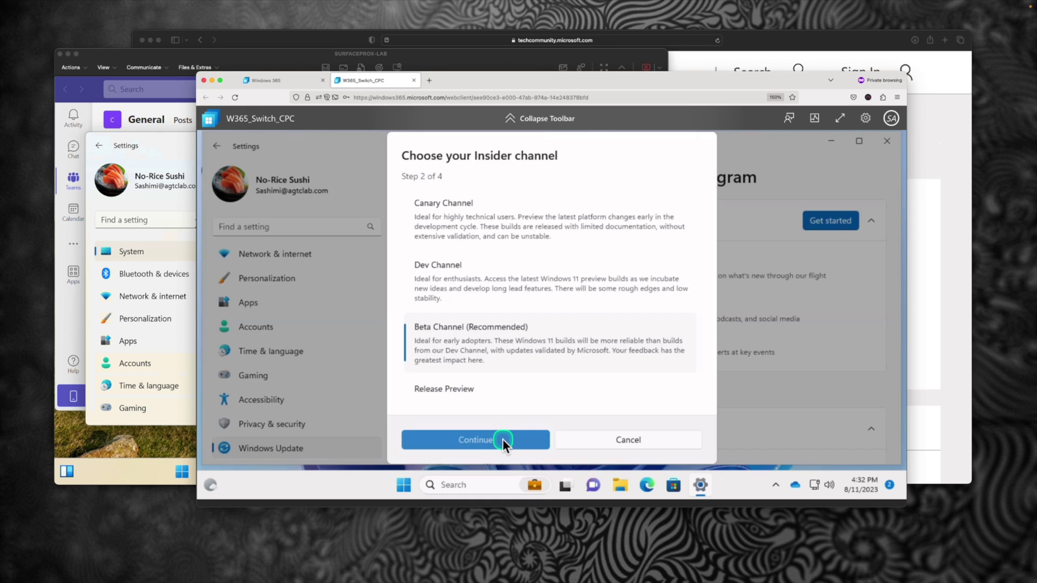
{"action": "left_click", "coordinate": [497, 396]}
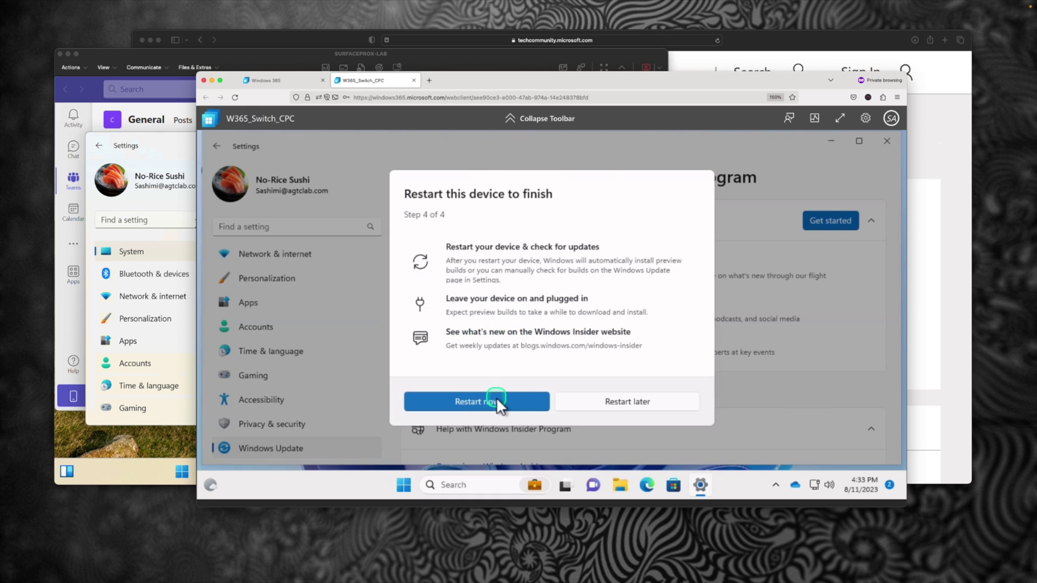
{"action": "left_click", "coordinate": [530, 403]}
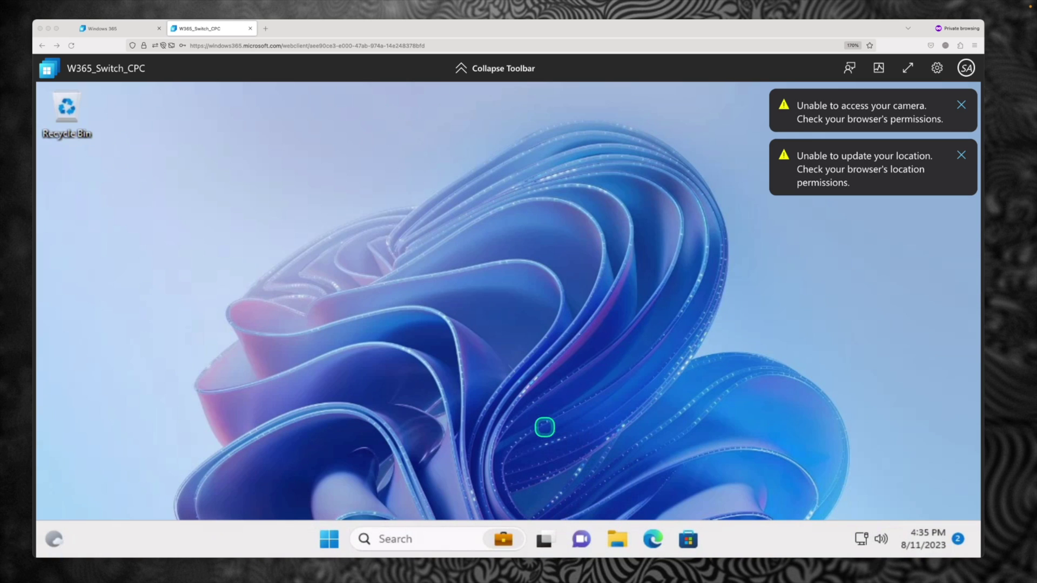
Open Windows Update in the Cloud PC's Settings and check for updates
{"action": "left_click", "coordinate": [330, 538]}
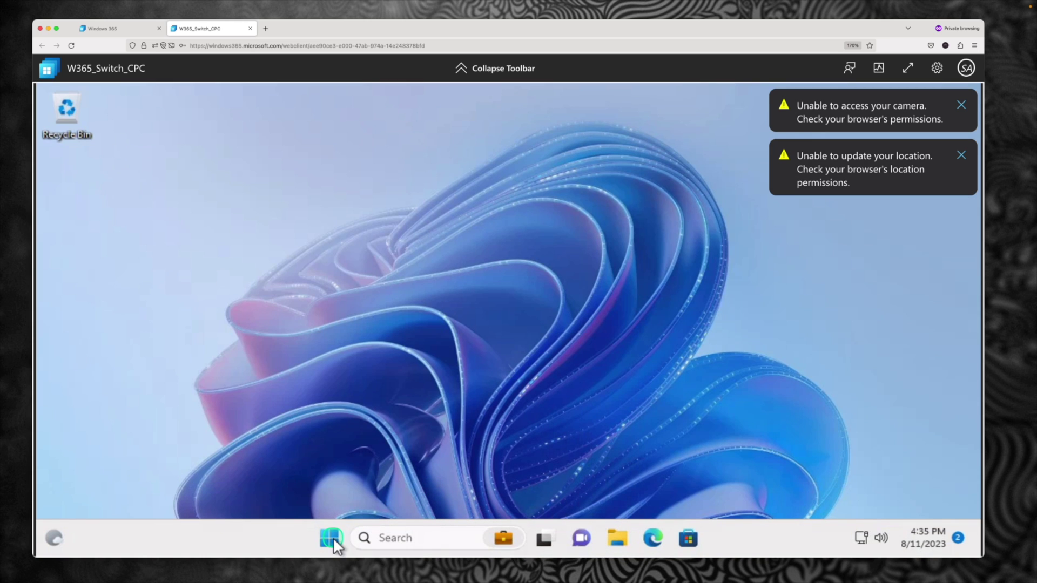
{"action": "left_click", "coordinate": [331, 537]}
{"action": "left_click", "coordinate": [631, 238]}
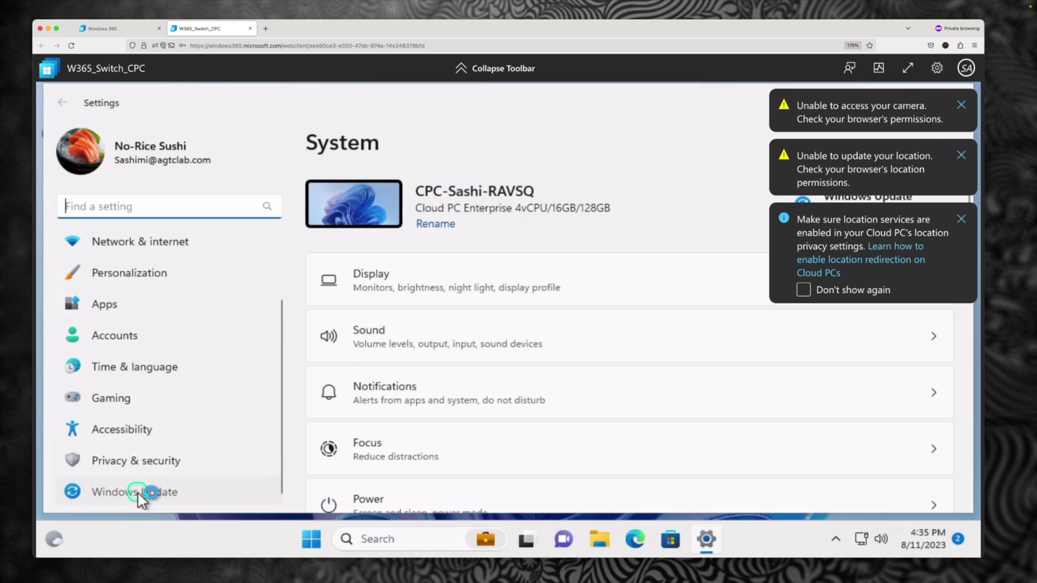
{"action": "left_click", "coordinate": [138, 493]}
{"action": "left_click", "coordinate": [892, 222]}
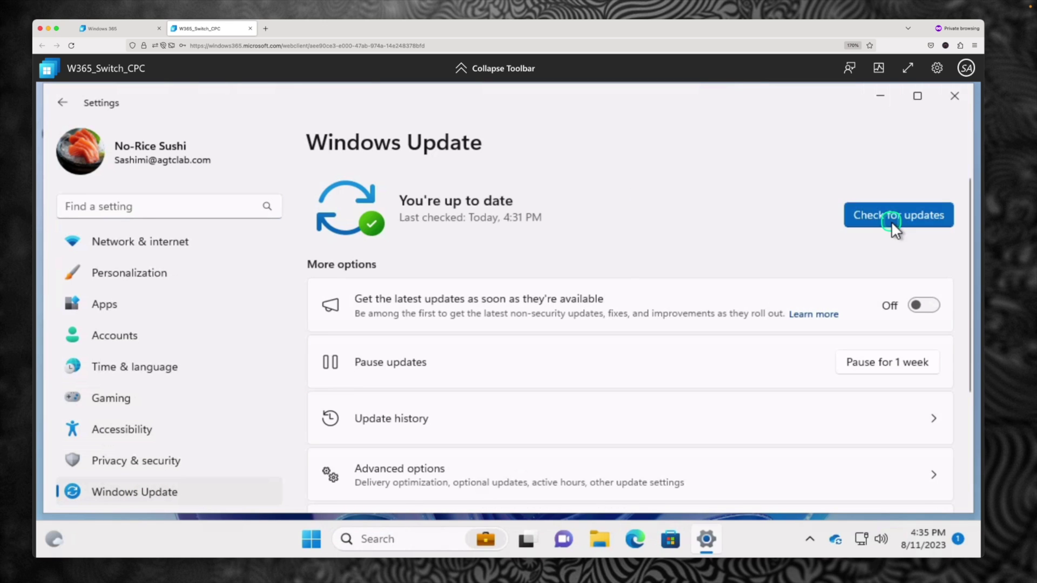
Open the Windows Insider Program page on the Cloud PC and check its Insider channel and linked account
{"action": "scroll", "coordinate": [616, 313], "scroll_direction": "down", "scroll_amount": 2}
{"action": "scroll", "coordinate": [615, 312], "scroll_direction": "down", "scroll_amount": 5}
{"action": "left_click", "coordinate": [589, 414]}
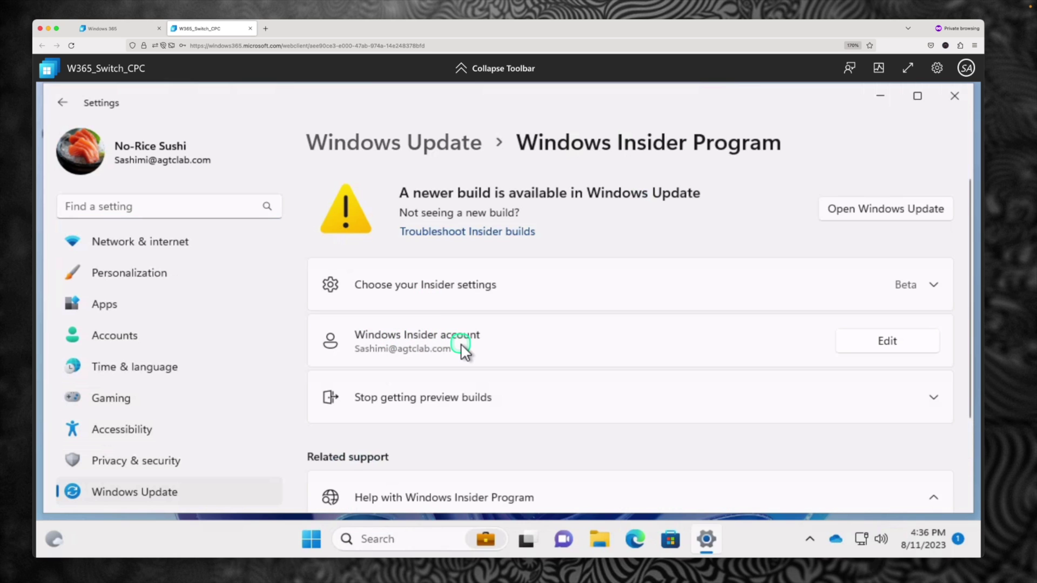
{"action": "scroll", "coordinate": [463, 340], "scroll_direction": "down", "scroll_amount": 2}
{"action": "scroll", "coordinate": [467, 352], "scroll_direction": "up", "scroll_amount": 2}
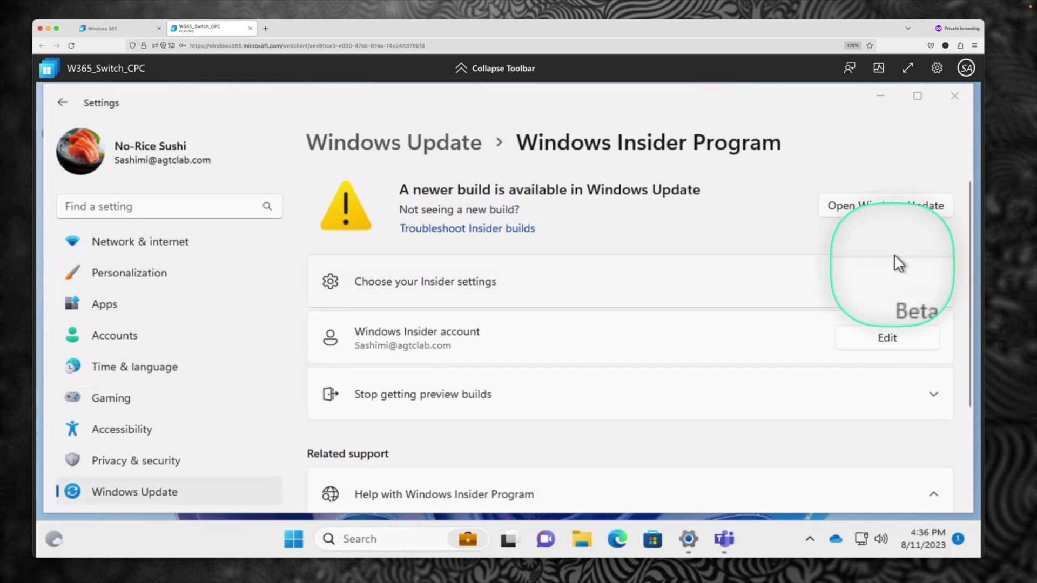
Return to Windows Update and restart the Cloud PC to finish installing the Windows 11 Insider Preview updates
{"action": "left_click", "coordinate": [867, 208]}
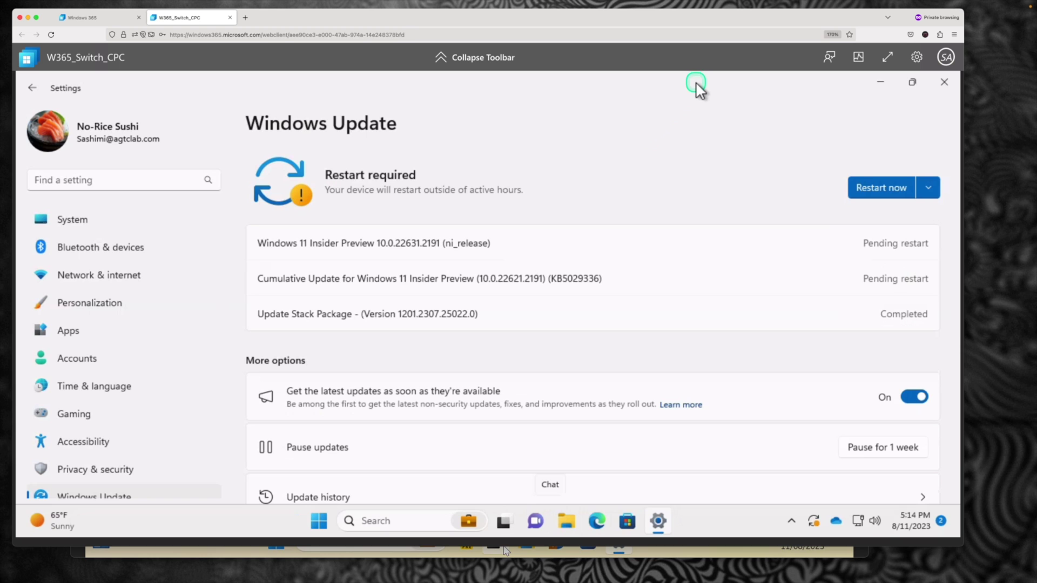
{"action": "left_click", "coordinate": [873, 190]}
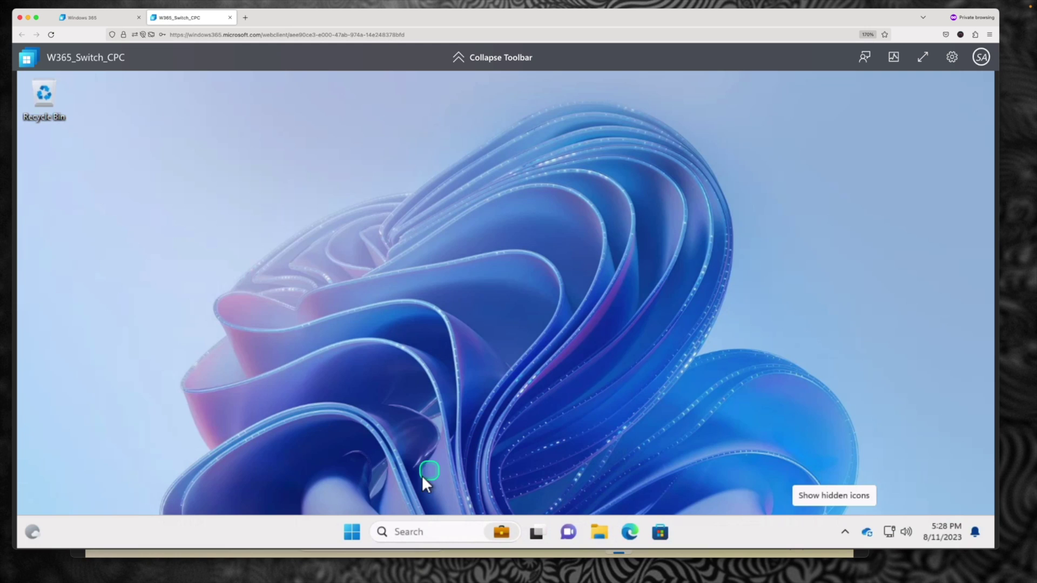
Open the system About page in the restarted Cloud PC's Settings and examine the Windows specifications
{"action": "left_click", "coordinate": [352, 532]}
{"action": "left_click", "coordinate": [606, 198]}
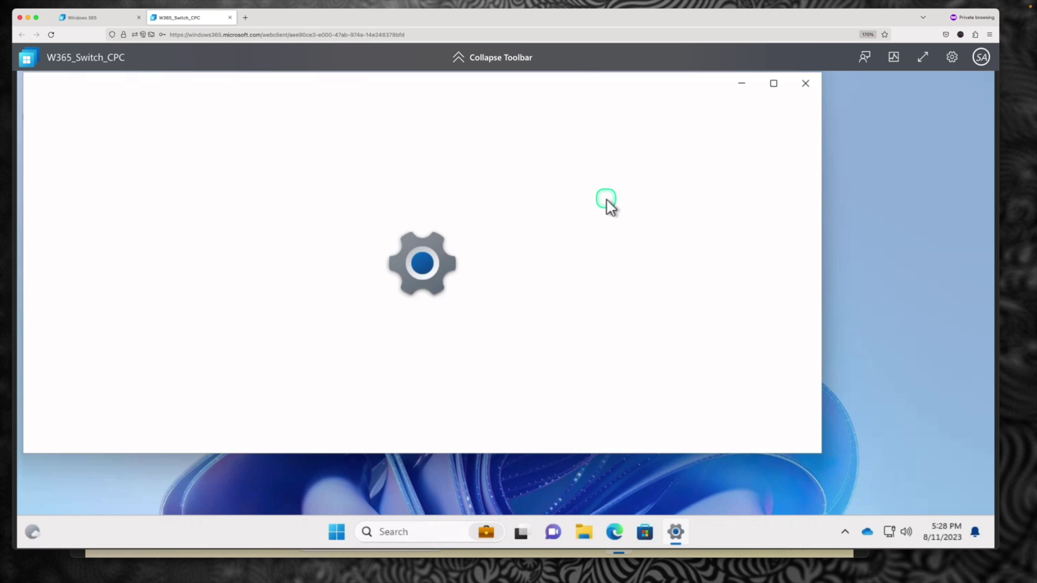
{"action": "left_click_drag", "start_coordinate": [528, 86], "coordinate": [577, 119]}
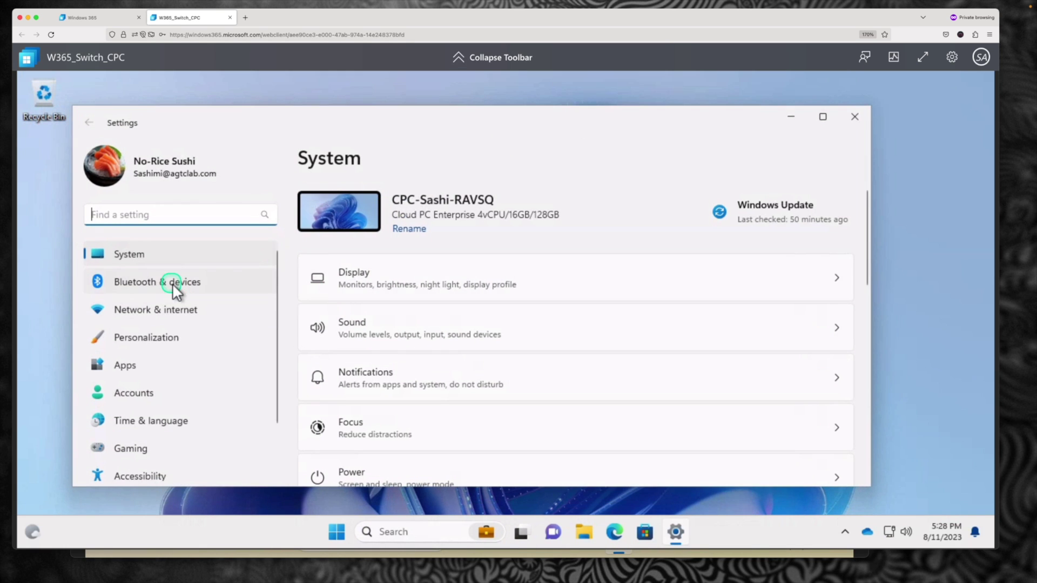
{"action": "scroll", "coordinate": [406, 360], "scroll_direction": "down", "scroll_amount": 1}
{"action": "scroll", "coordinate": [406, 361], "scroll_direction": "down", "scroll_amount": 5}
{"action": "left_click", "coordinate": [397, 438]}
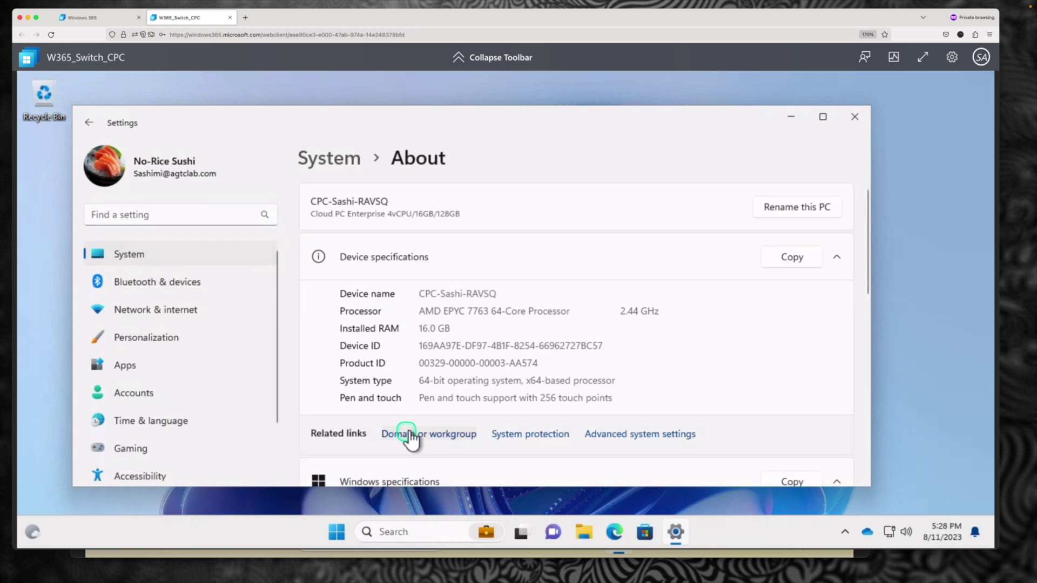
{"action": "scroll", "coordinate": [518, 358], "scroll_direction": "down", "scroll_amount": 1}
{"action": "scroll", "coordinate": [518, 358], "scroll_direction": "down", "scroll_amount": 3}
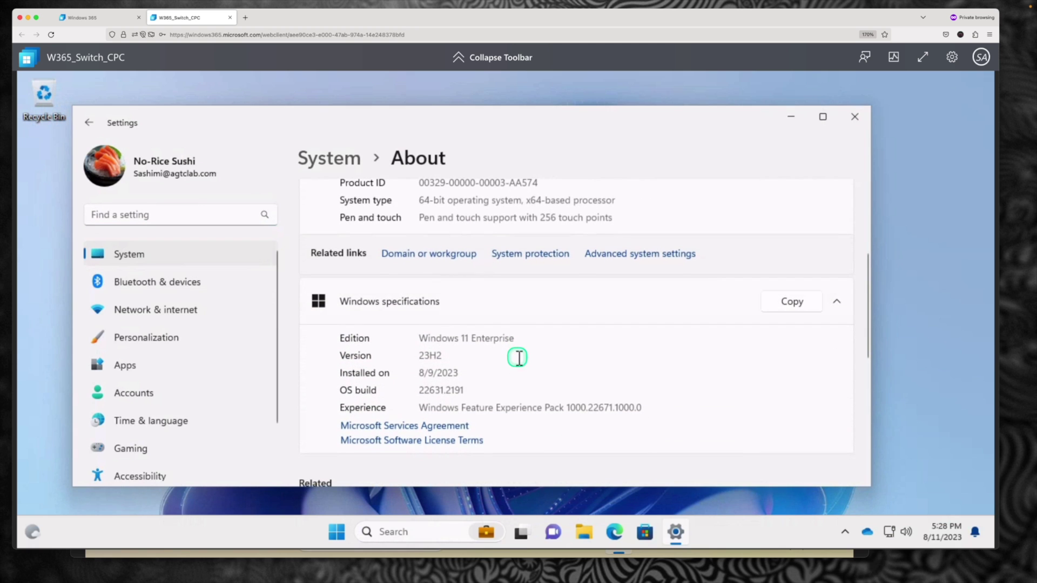
Compare the Cloud PC's OS build with the required Beta Channel build in the Tech Community article
{"action": "left_click_drag", "start_coordinate": [421, 390], "coordinate": [451, 390]}
{"action": "key", "text": "super+Tab"}
{"action": "left_click_drag", "start_coordinate": [192, 294], "coordinate": [212, 297]}
{"action": "left_click_drag", "start_coordinate": [346, 36], "coordinate": [475, 70]}
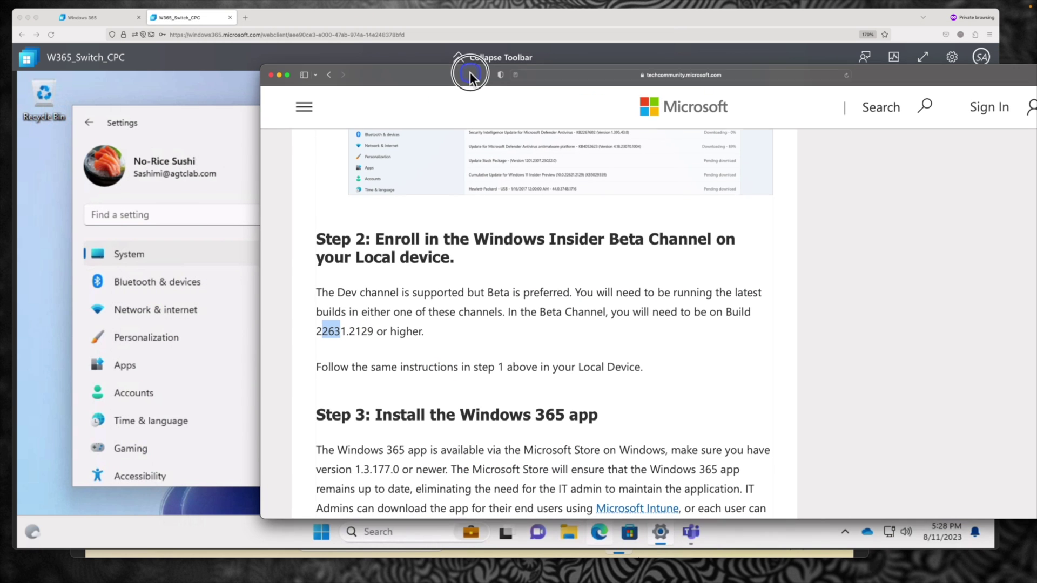
{"action": "left_click", "coordinate": [246, 187]}
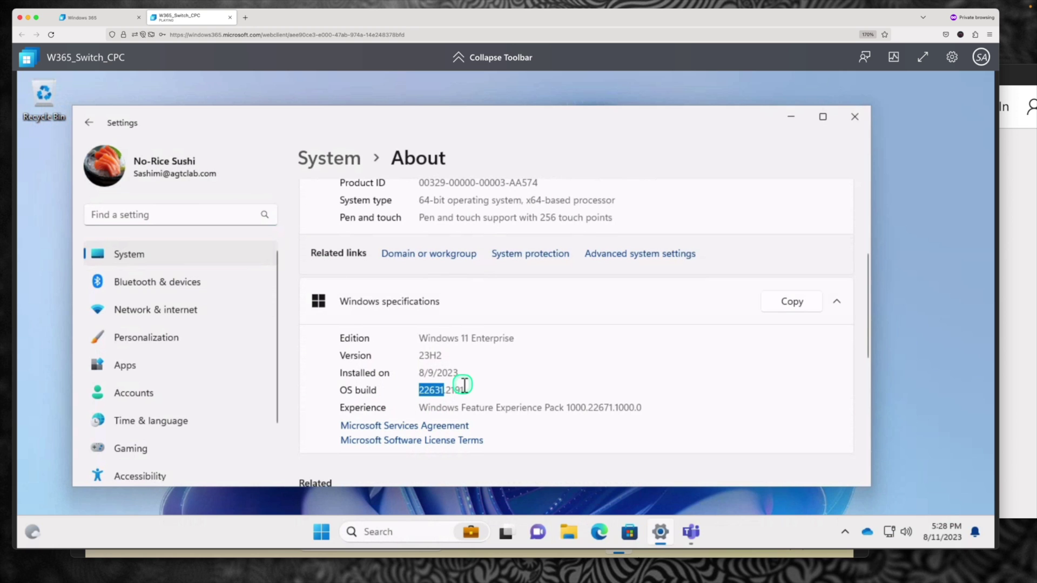
{"action": "left_click_drag", "start_coordinate": [461, 388], "coordinate": [452, 389]}
{"action": "left_click", "coordinate": [492, 388]}
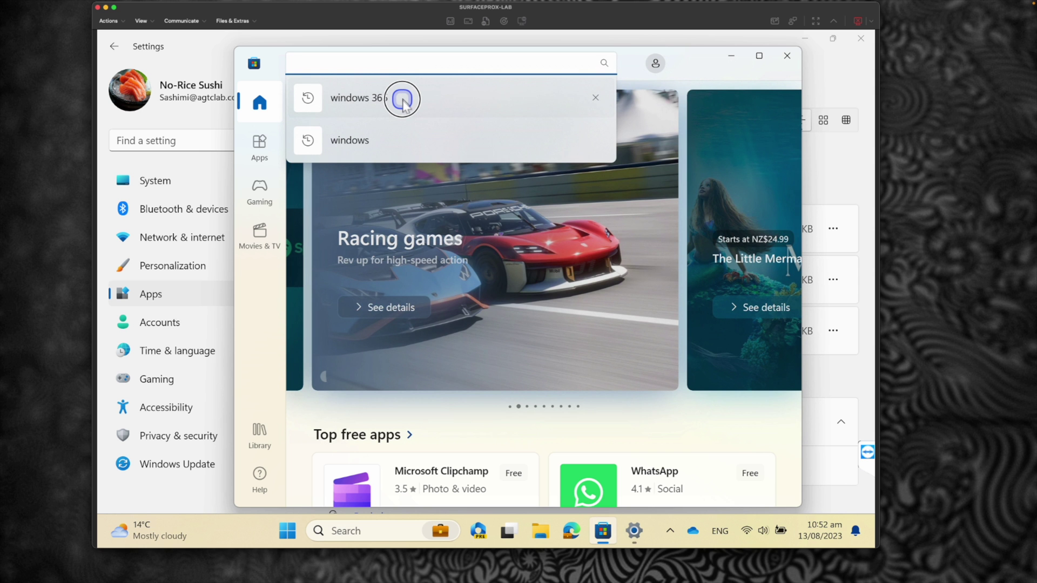
On the local device, search the Microsoft Store for windows 365, install the Windows 365 app, and open it
{"action": "left_click", "coordinate": [402, 99]}
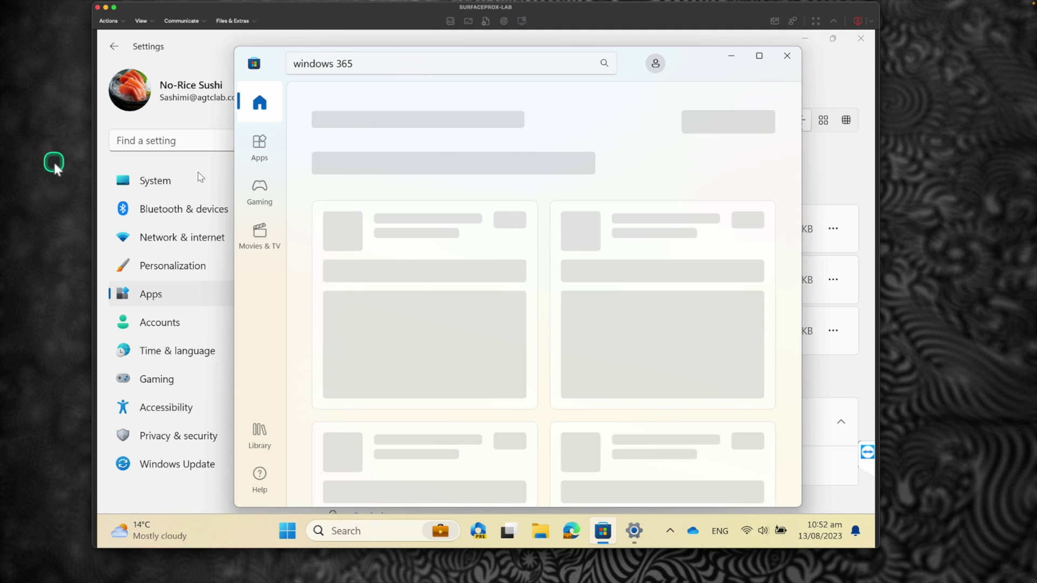
{"action": "left_click", "coordinate": [712, 238]}
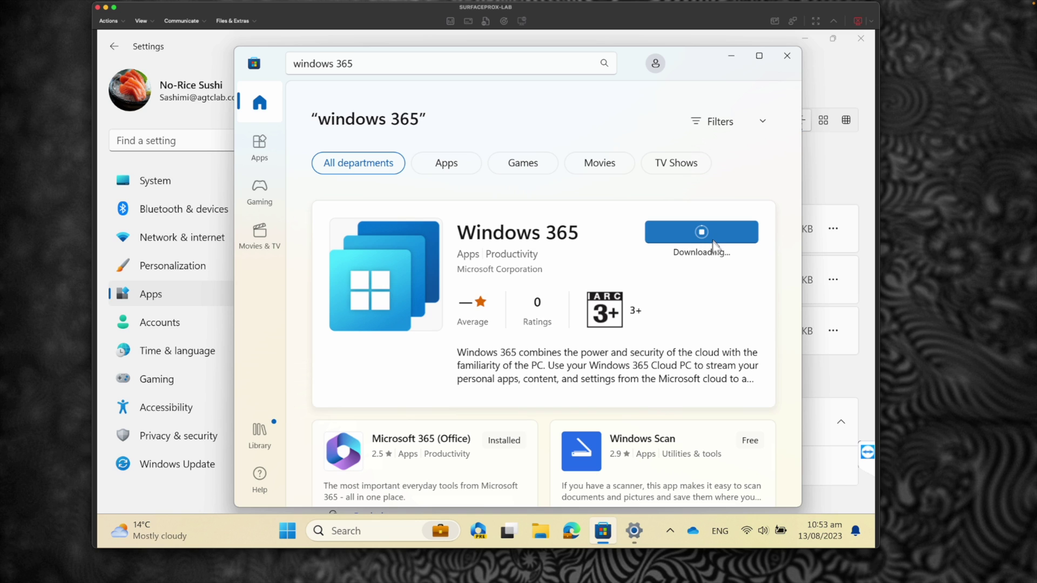
{"action": "left_click", "coordinate": [707, 235]}
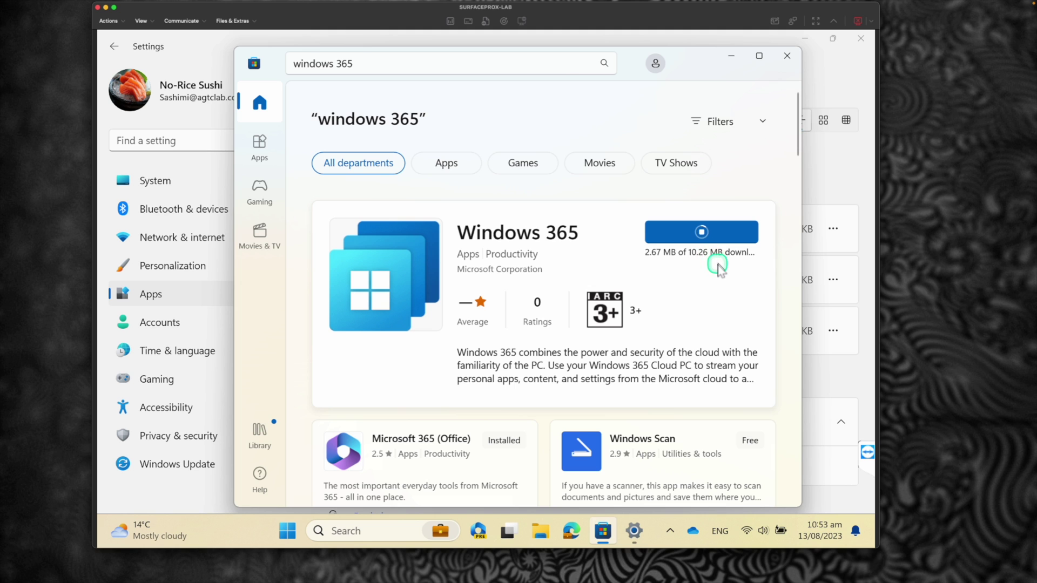
{"action": "left_click", "coordinate": [707, 234]}
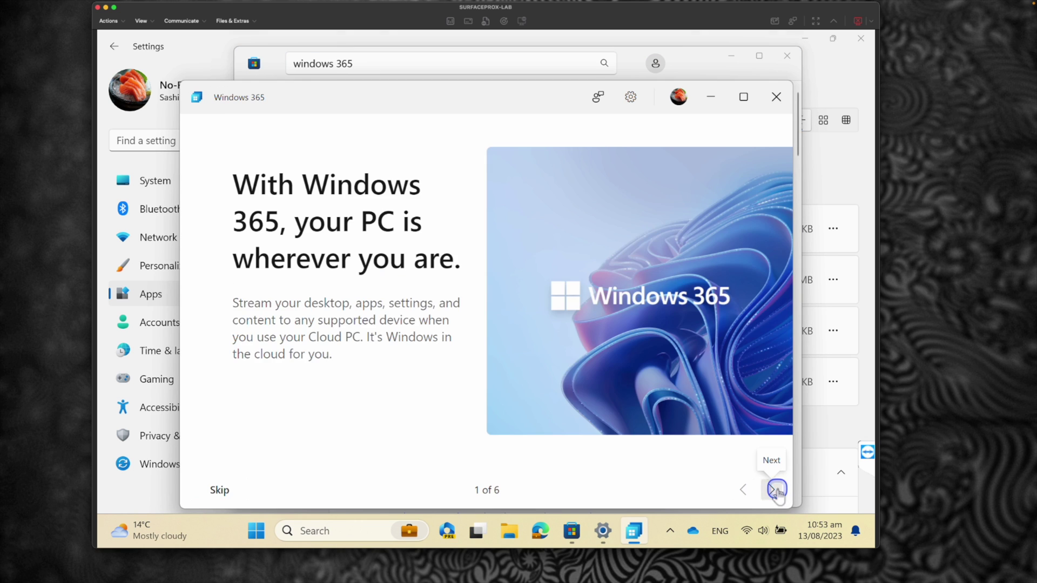
Page through the Windows 365 app's six-page introductory tour and finish it
{"action": "left_click", "coordinate": [777, 490]}
{"action": "left_click", "coordinate": [777, 489]}
{"action": "left_click", "coordinate": [777, 490]}
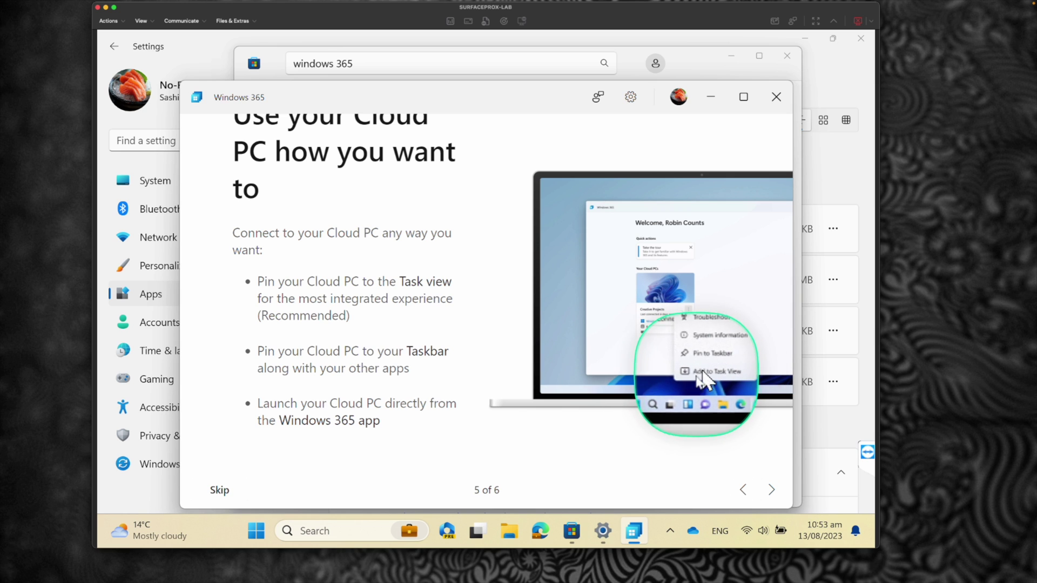
{"action": "left_click", "coordinate": [772, 489]}
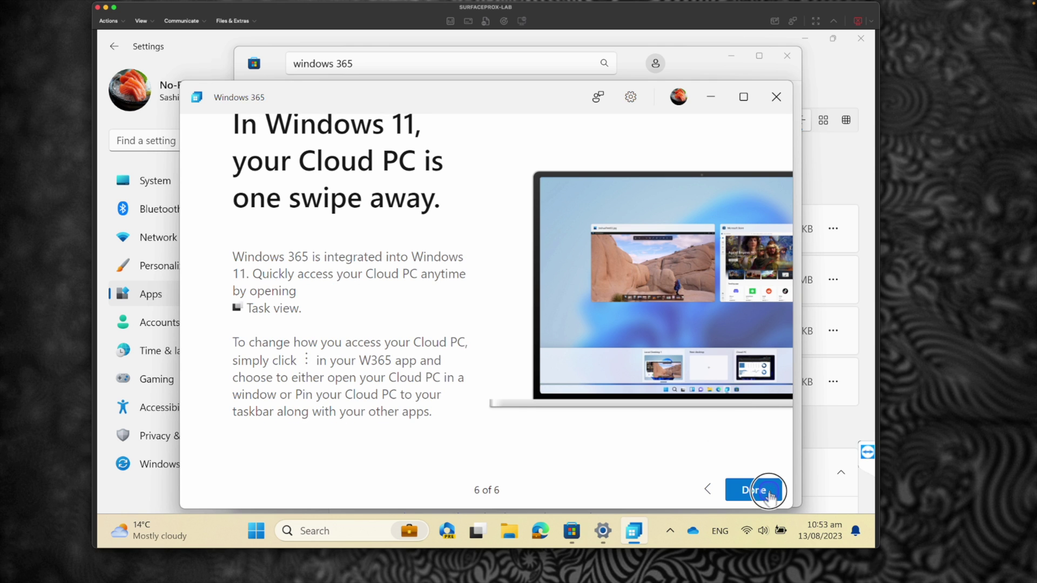
{"action": "left_click", "coordinate": [770, 492]}
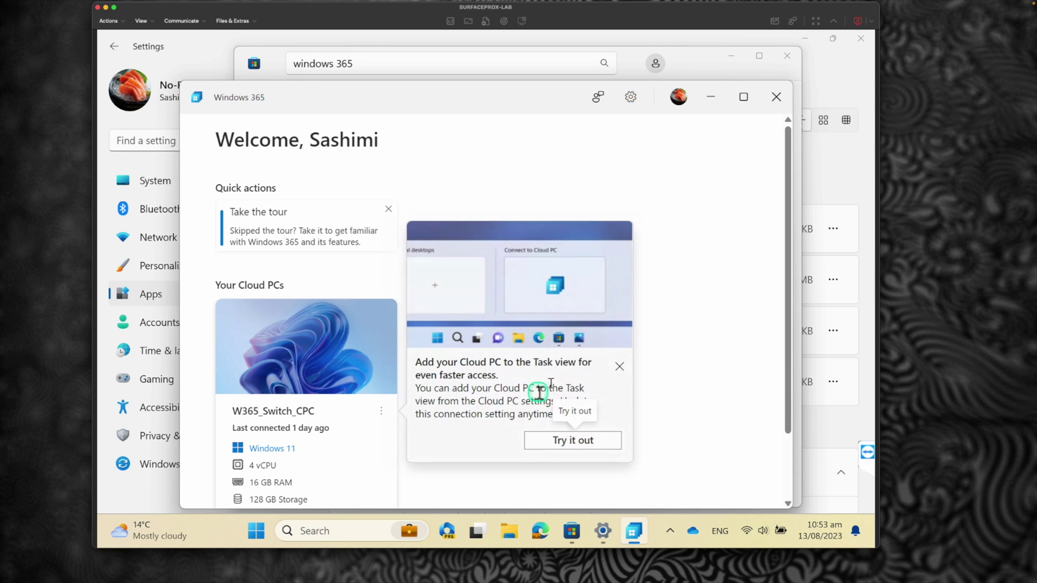
Dismiss the Task view tip and add the W365_Switch_CPC Cloud PC to Task view
{"action": "left_click", "coordinate": [689, 269]}
{"action": "left_click_drag", "start_coordinate": [786, 302], "coordinate": [794, 374]}
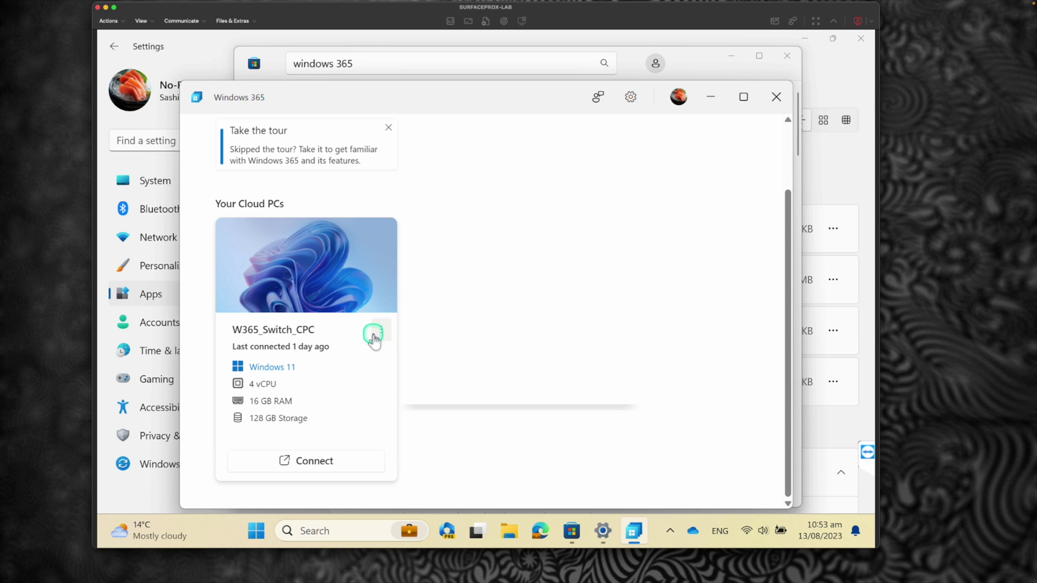
{"action": "left_click", "coordinate": [380, 333]}
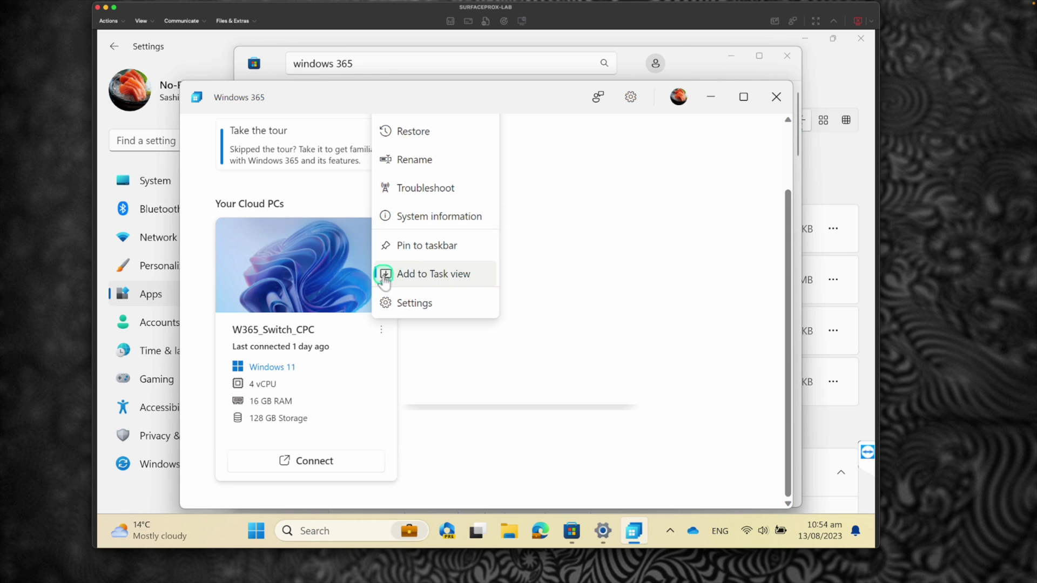
{"action": "left_click", "coordinate": [412, 277]}
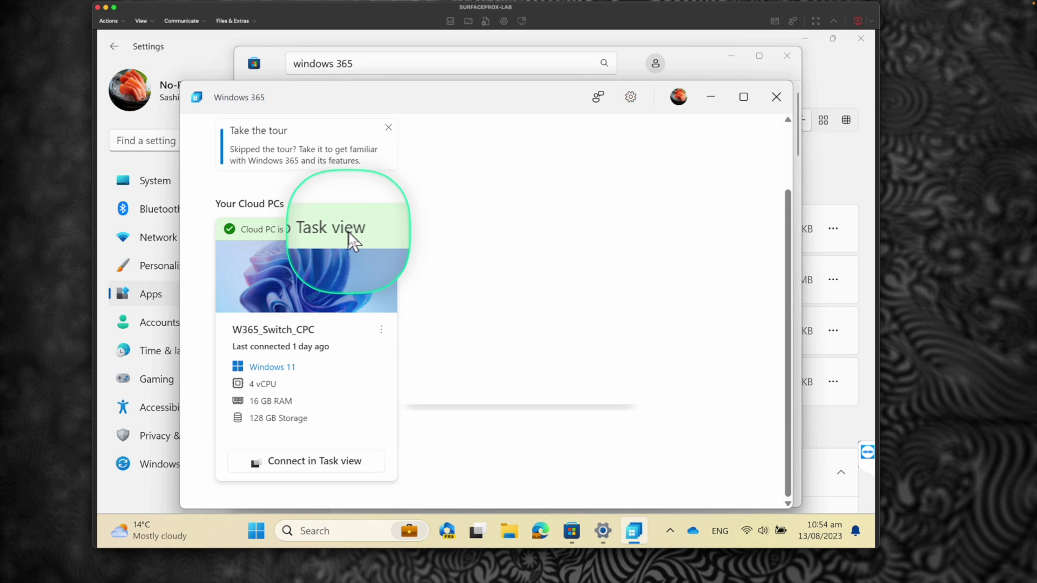
Connect to W365_Switch_CPC from Task view, choosing to wait on the local PC, and reposition the Cloud PC's Settings window
{"action": "left_click", "coordinate": [479, 533]}
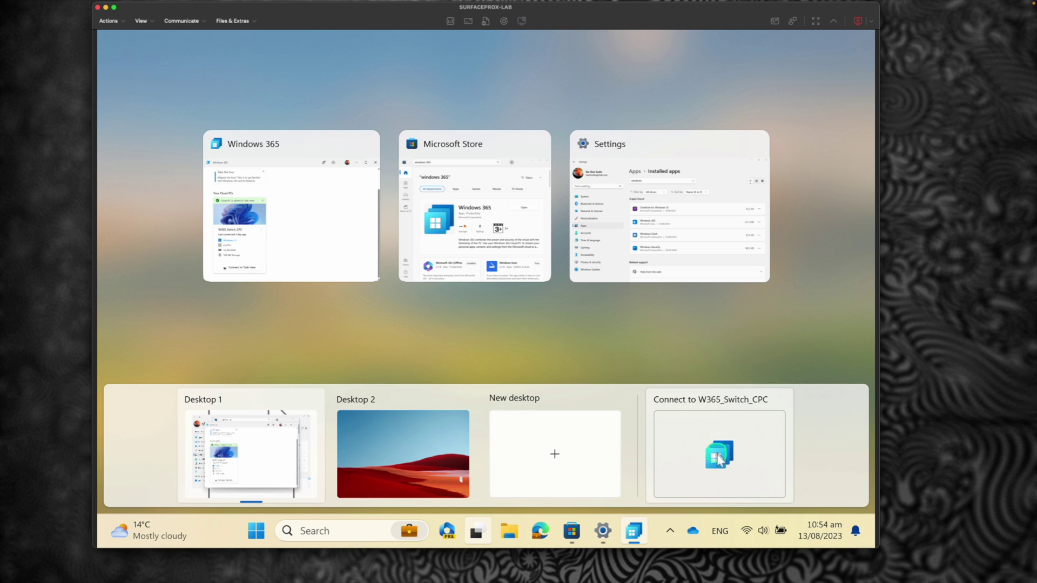
{"action": "left_click", "coordinate": [718, 457]}
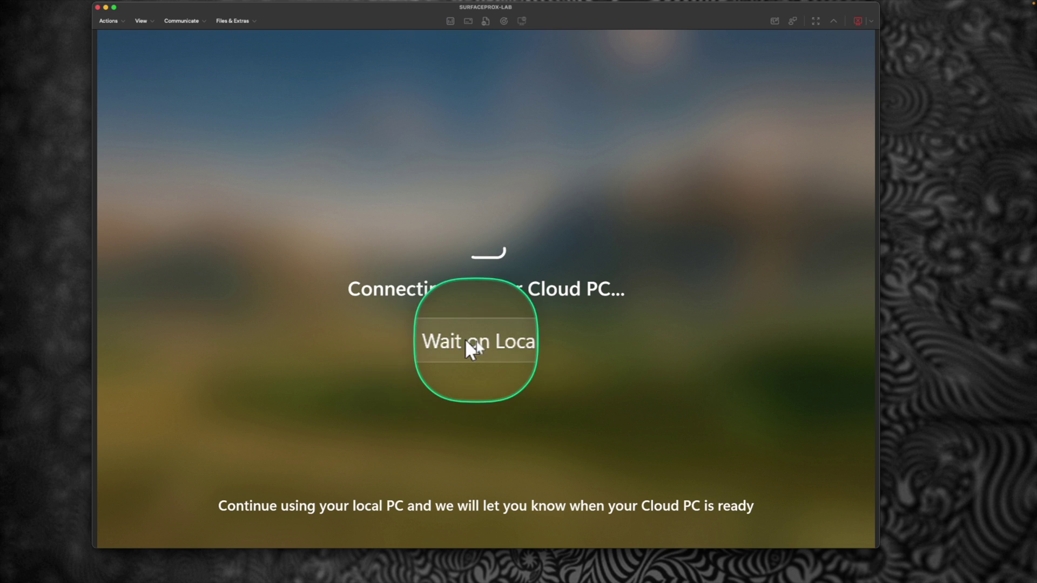
{"action": "left_click", "coordinate": [495, 346]}
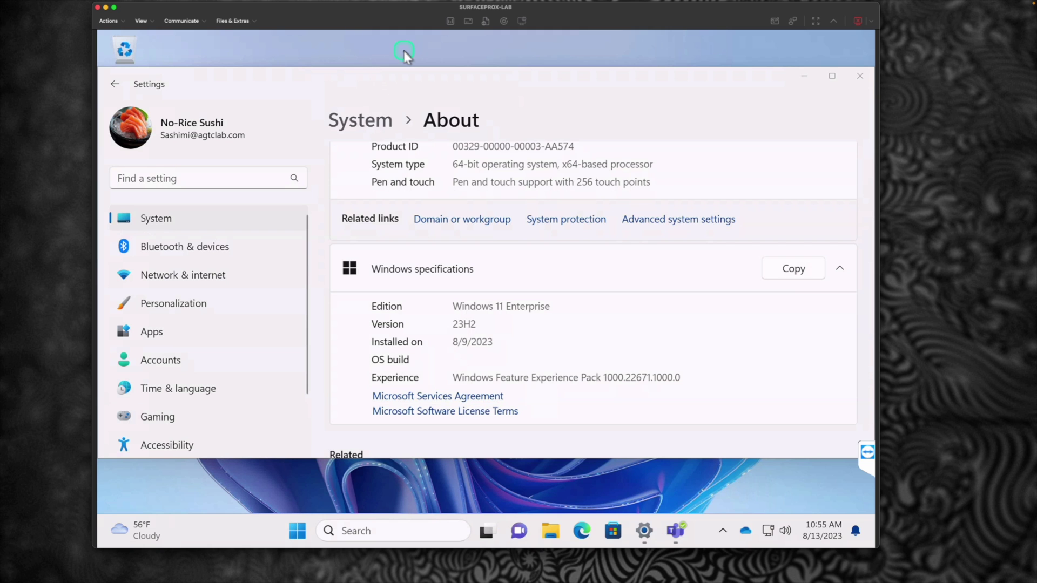
{"action": "mouse_move", "coordinate": [381, 81]}
{"action": "left_mouse_down"}
{"action": "mouse_move", "coordinate": [377, 208]}
{"action": "mouse_move", "coordinate": [370, 134]}
{"action": "mouse_move", "coordinate": [384, 98]}
{"action": "left_mouse_up"}
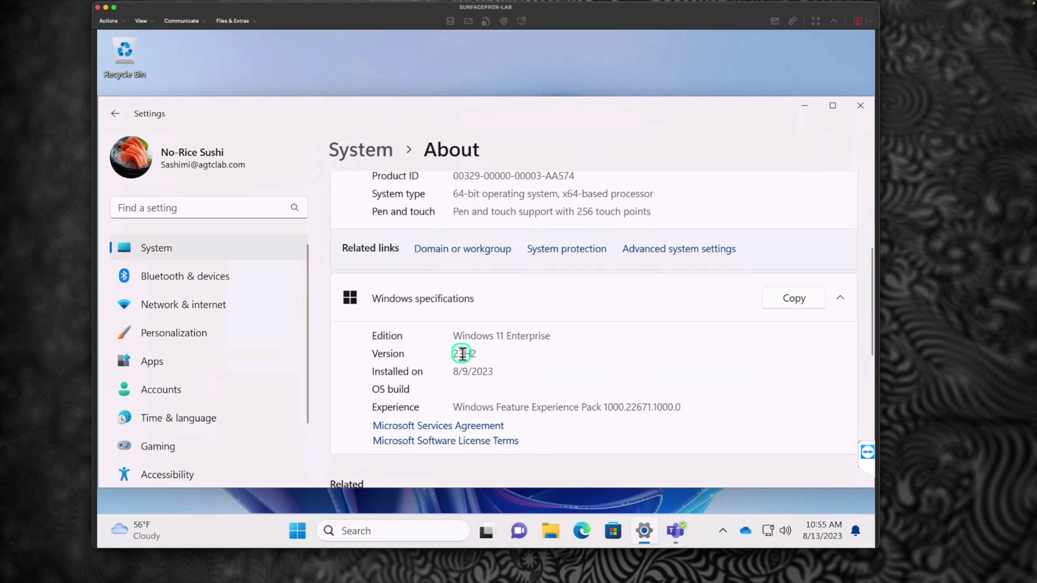
Check the Cloud PC's device name in the device specifications on its About page
{"action": "scroll", "coordinate": [462, 353], "scroll_direction": "up", "scroll_amount": 3}
{"action": "left_click_drag", "start_coordinate": [448, 279], "coordinate": [531, 287]}
{"action": "left_click", "coordinate": [439, 286]}
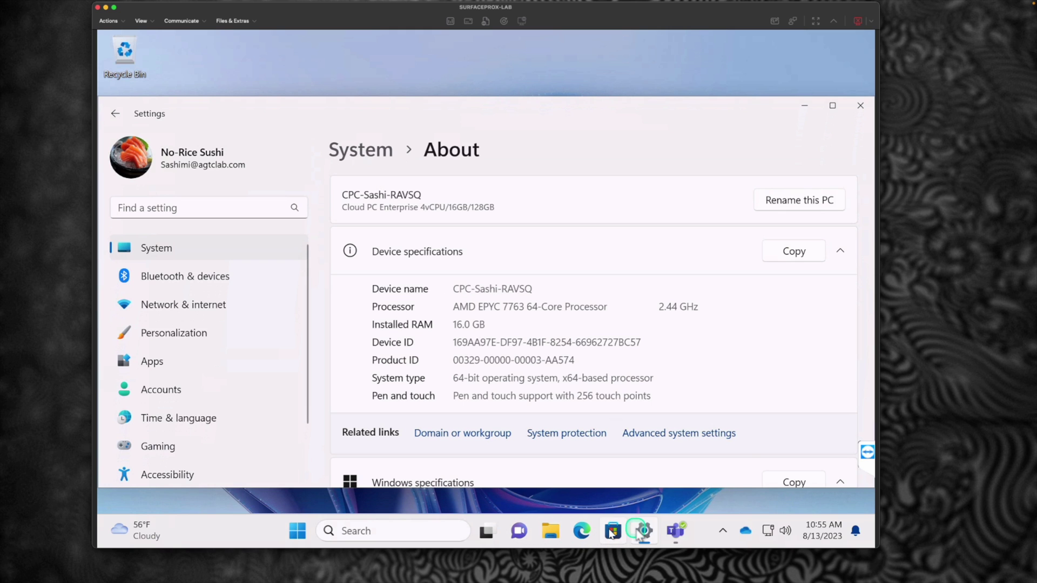
Open Microsoft Teams on the Cloud PC, shrink its window, and arrange it alongside the Settings window
{"action": "left_click", "coordinate": [678, 532]}
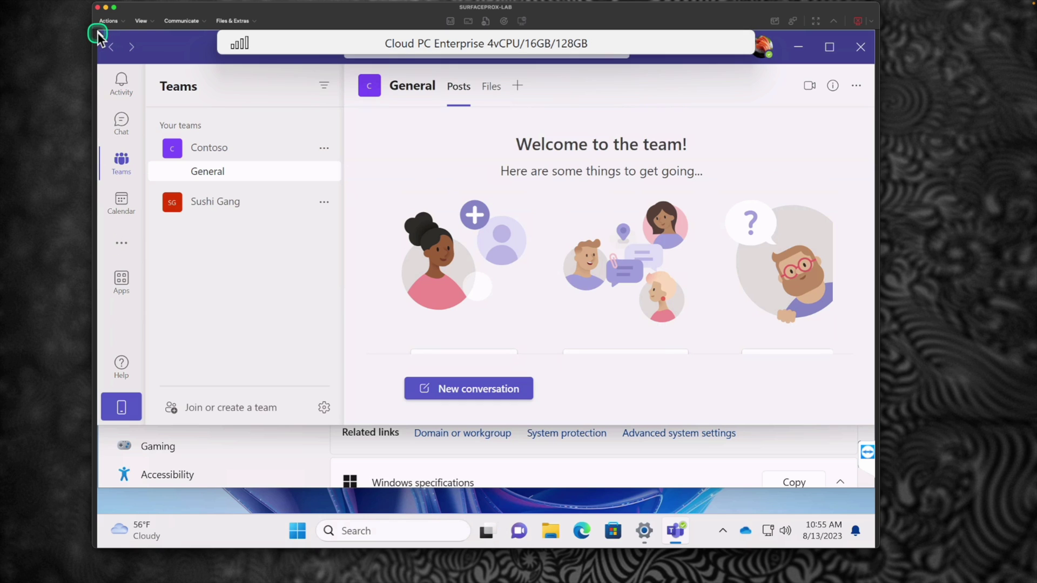
{"action": "left_click_drag", "start_coordinate": [99, 33], "coordinate": [363, 74]}
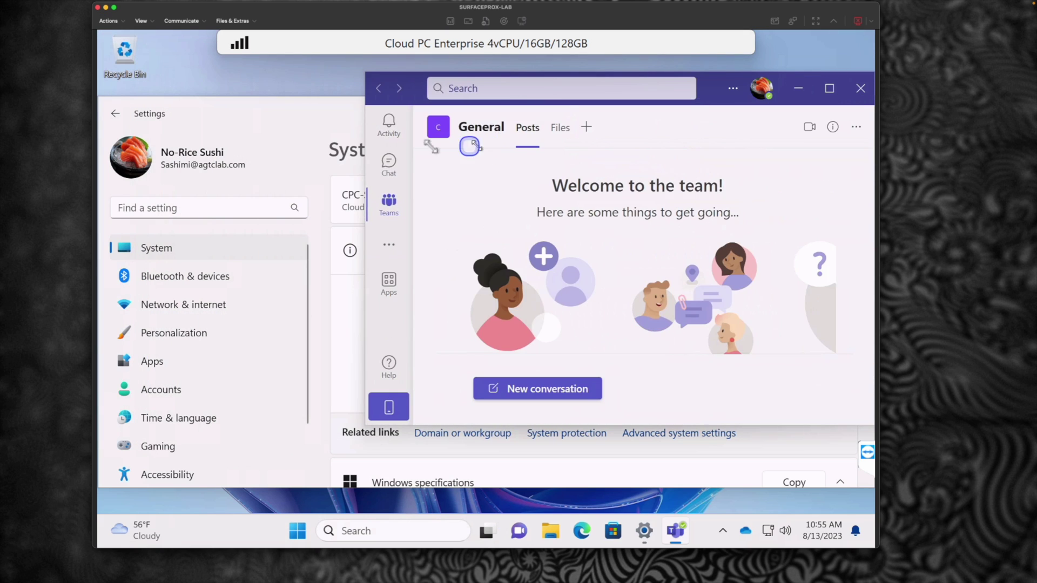
{"action": "left_click", "coordinate": [98, 101]}
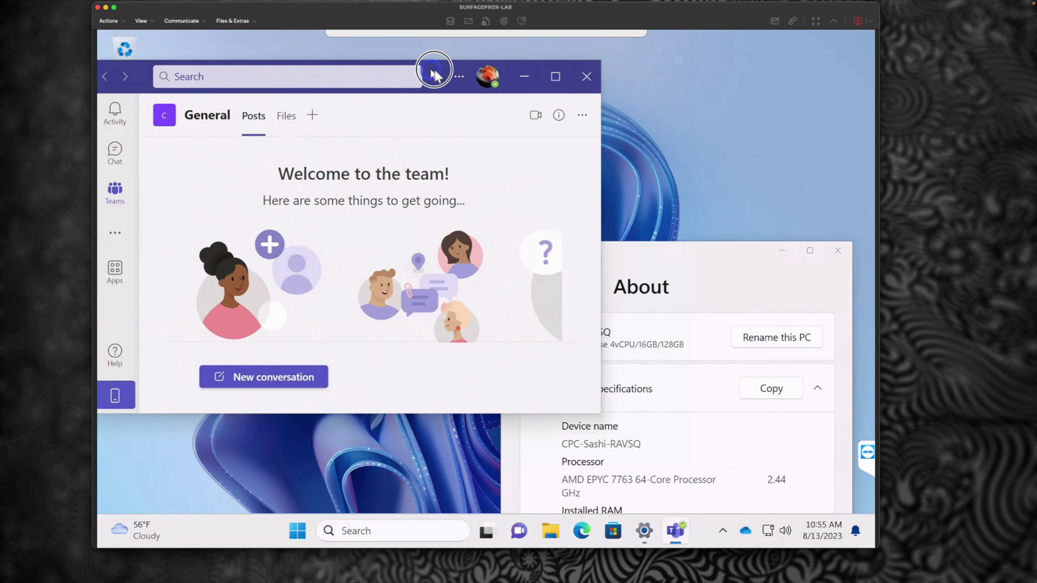
{"action": "left_click_drag", "start_coordinate": [432, 65], "coordinate": [458, 82]}
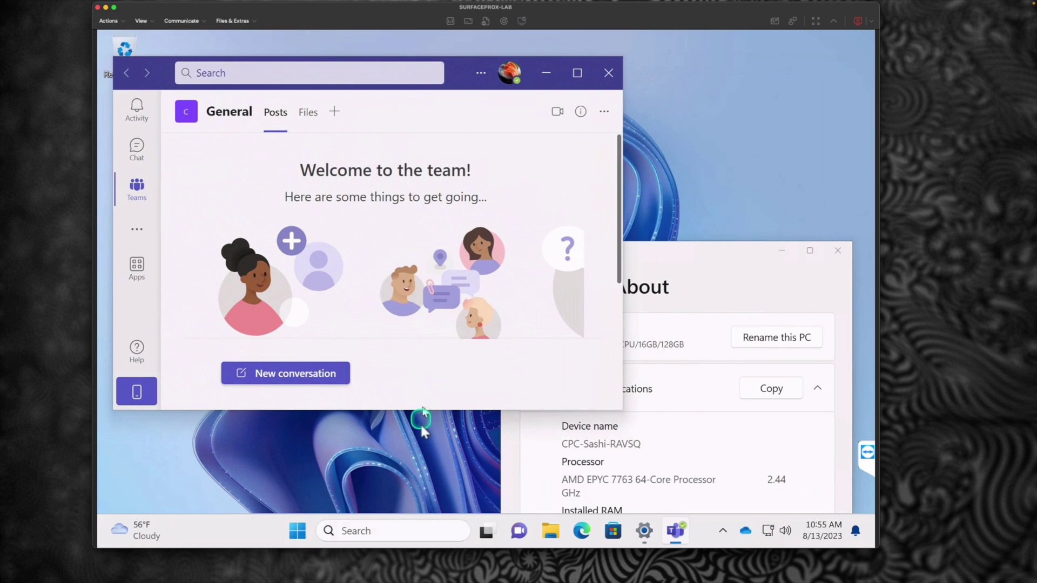
Open Microsoft Store on the Cloud PC, place it beside Teams, and alternate focus between Settings and the Store, ending on the Store
{"action": "left_click", "coordinate": [613, 531]}
{"action": "left_click_drag", "start_coordinate": [404, 85], "coordinate": [582, 63]}
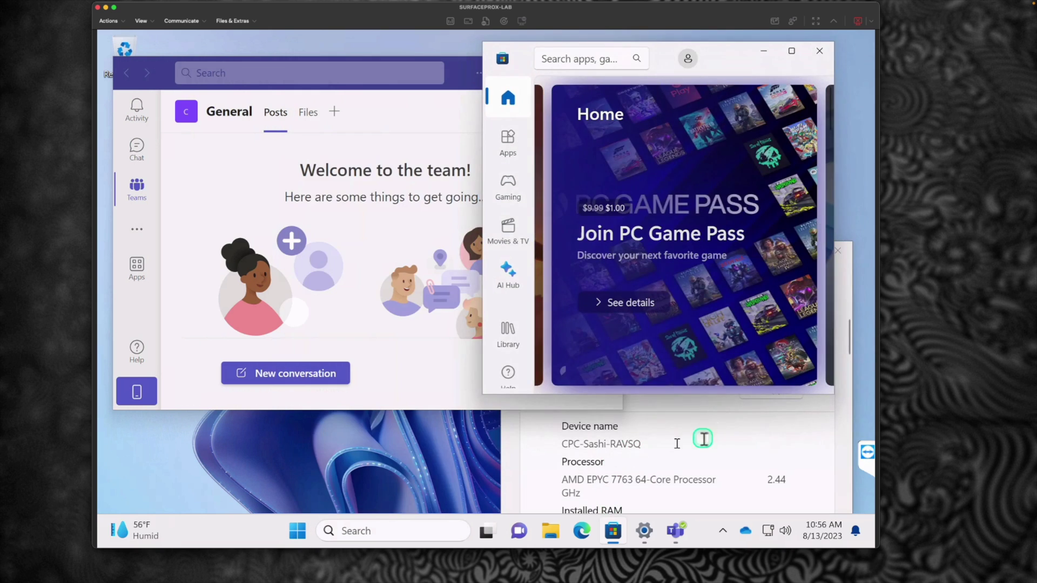
{"action": "left_click", "coordinate": [677, 443]}
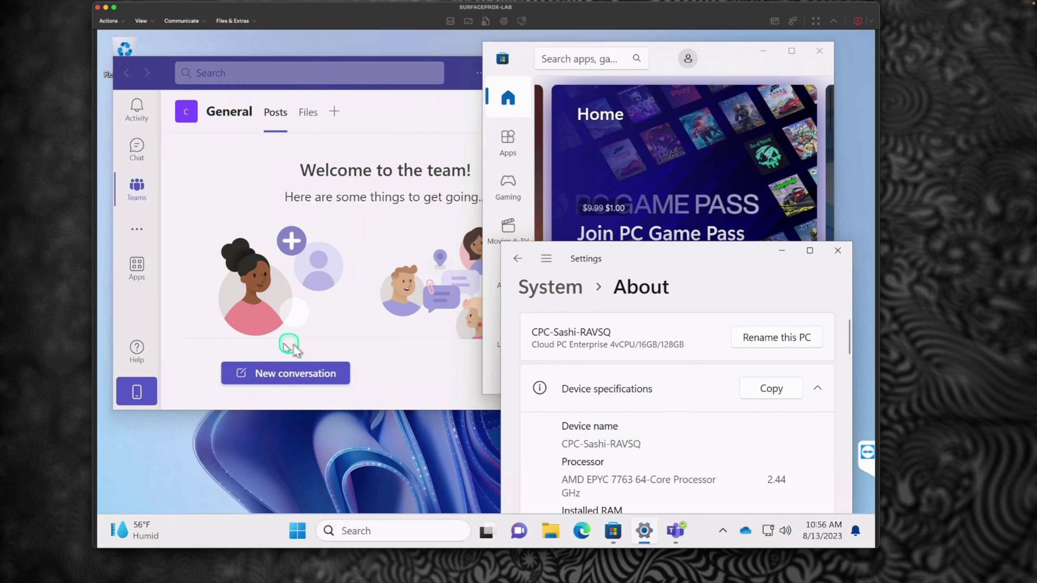
{"action": "left_click", "coordinate": [742, 68]}
Switch to the local desktop through Task view and close its Windows 365, Microsoft Store and Settings windows
{"action": "left_click", "coordinate": [486, 532]}
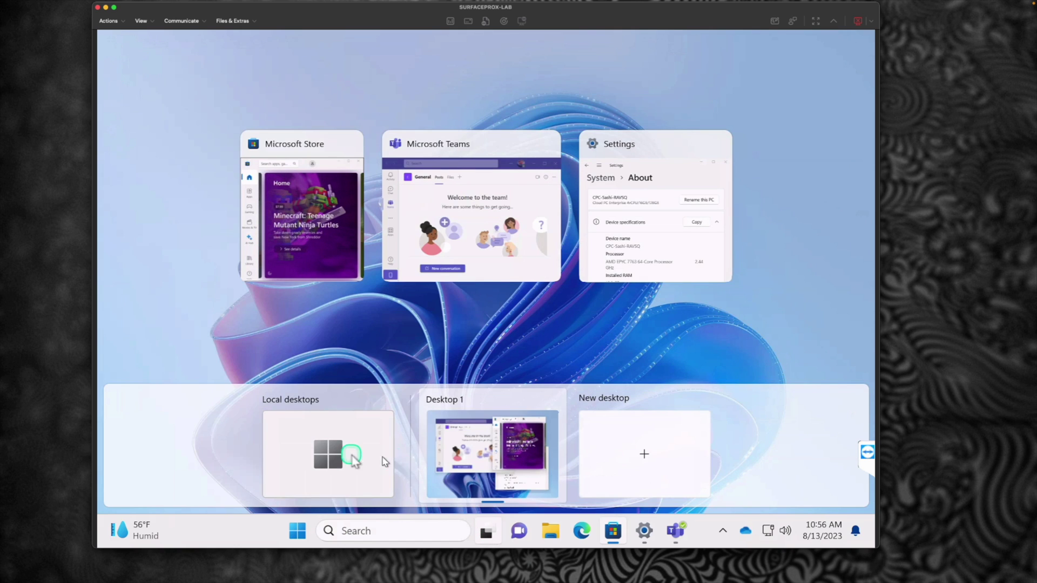
{"action": "left_click", "coordinate": [303, 430]}
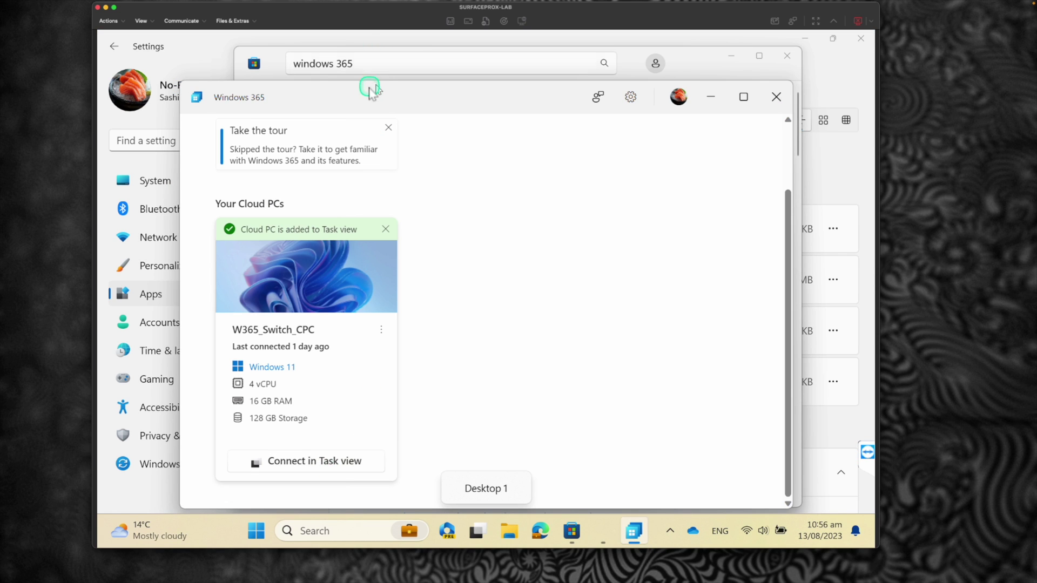
{"action": "mouse_move", "coordinate": [371, 91]}
{"action": "left_mouse_down"}
{"action": "mouse_move", "coordinate": [421, 111]}
{"action": "mouse_move", "coordinate": [348, 67]}
{"action": "mouse_move", "coordinate": [348, 135]}
{"action": "mouse_move", "coordinate": [362, 54]}
{"action": "mouse_move", "coordinate": [339, 112]}
{"action": "mouse_move", "coordinate": [424, 89]}
{"action": "mouse_move", "coordinate": [351, 87]}
{"action": "mouse_move", "coordinate": [394, 100]}
{"action": "mouse_move", "coordinate": [347, 88]}
{"action": "mouse_move", "coordinate": [365, 96]}
{"action": "left_mouse_up"}
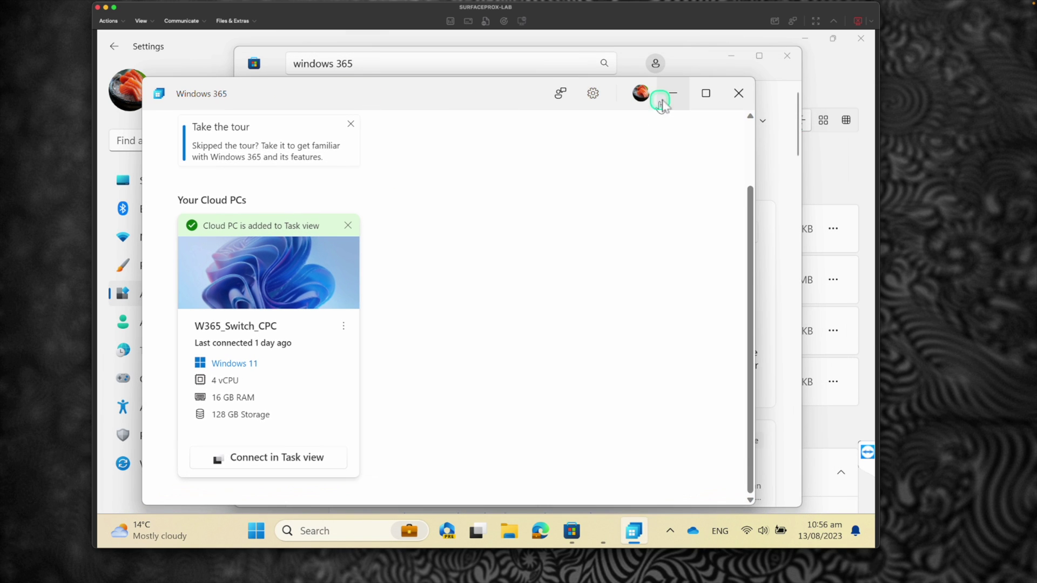
{"action": "left_click", "coordinate": [739, 94]}
{"action": "left_click", "coordinate": [787, 56]}
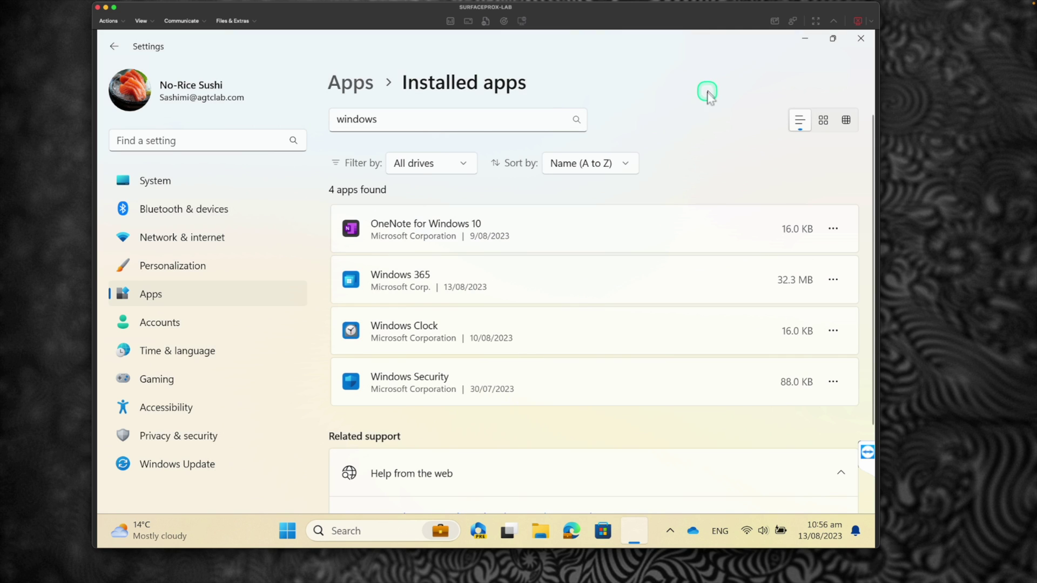
{"action": "left_click", "coordinate": [861, 39]}
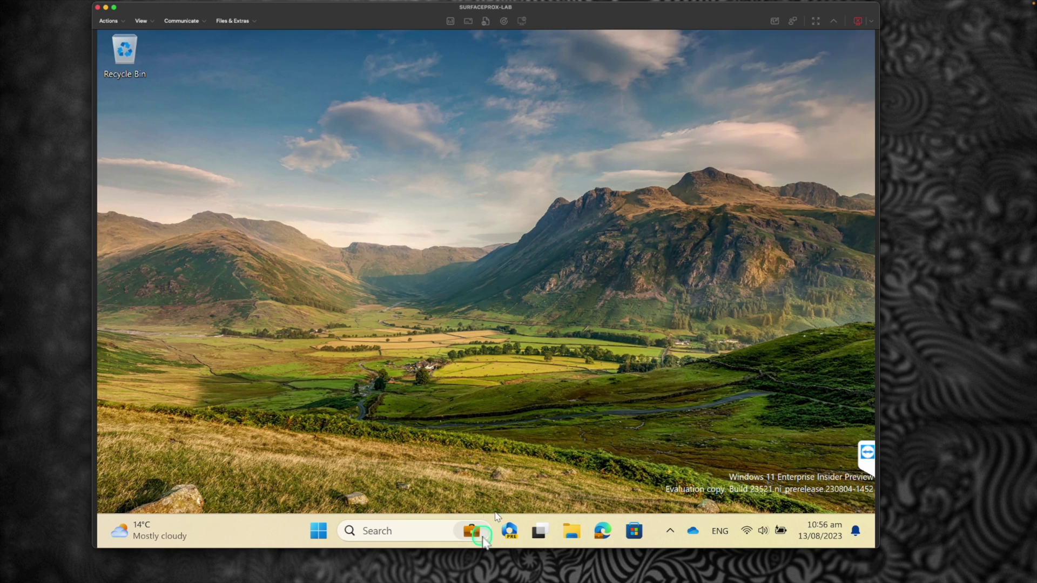
Switch from the cleared local desktop to the W365_Switch_CPC Cloud PC through Task view
{"action": "left_click", "coordinate": [545, 532]}
{"action": "left_click", "coordinate": [544, 532]}
{"action": "left_click", "coordinate": [545, 532]}
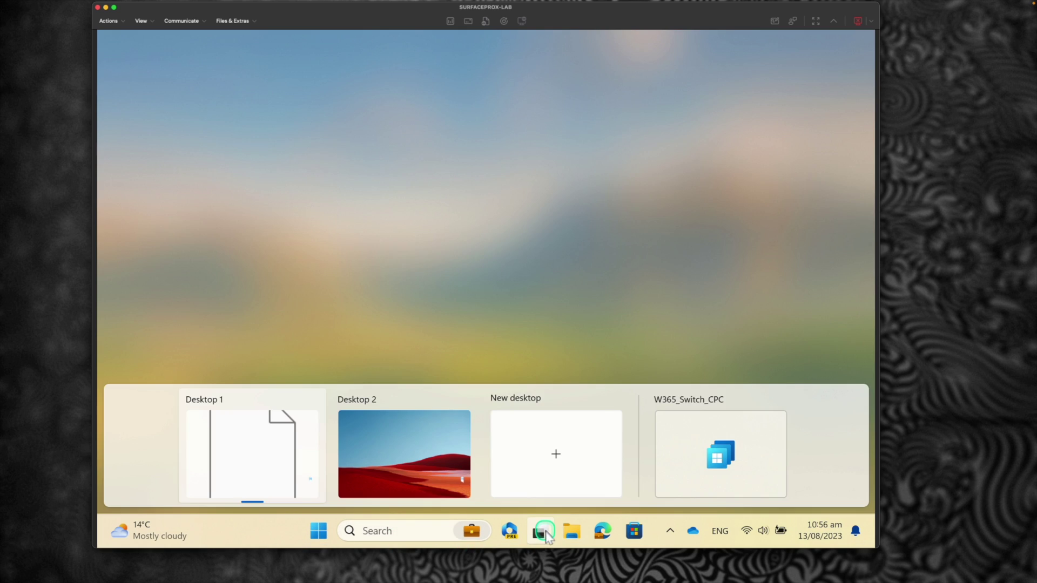
{"action": "left_click", "coordinate": [705, 442]}
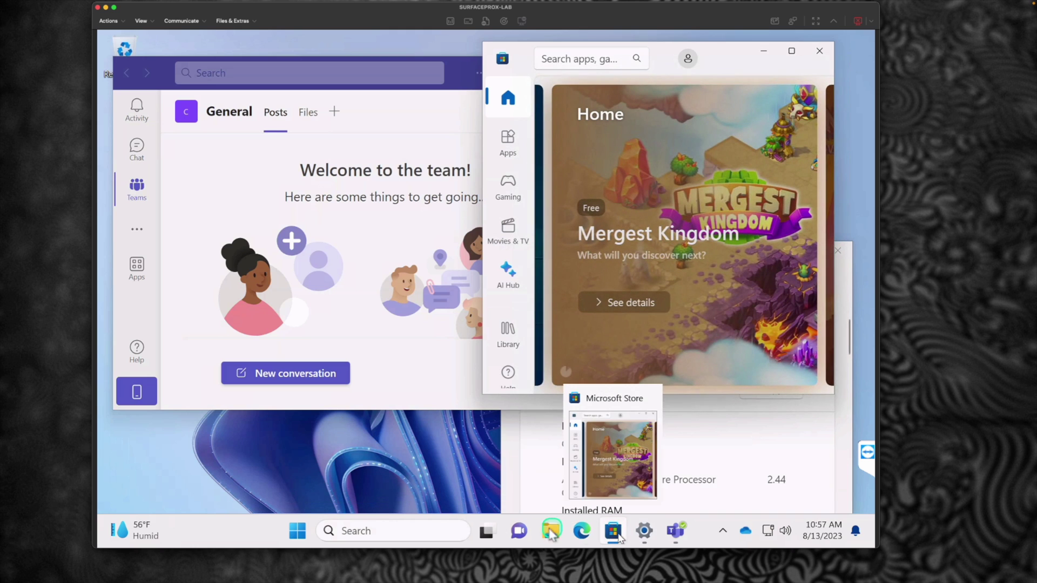
Switch to the local desktop and back to W365_Switch_CPC through Task view, and bring the Teams window to the front
{"action": "left_click", "coordinate": [486, 531]}
{"action": "left_click", "coordinate": [324, 456]}
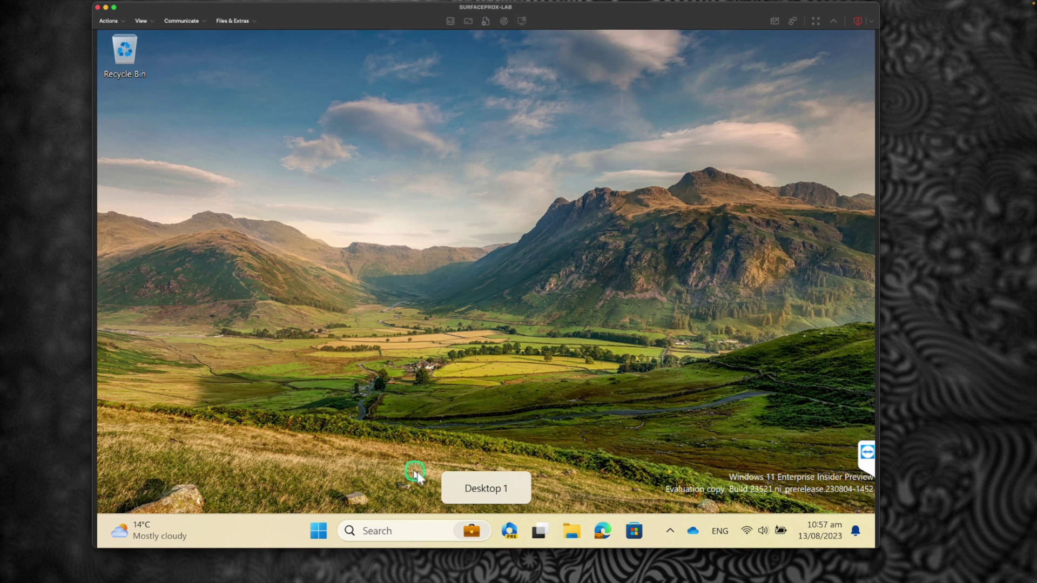
{"action": "left_click", "coordinate": [535, 531]}
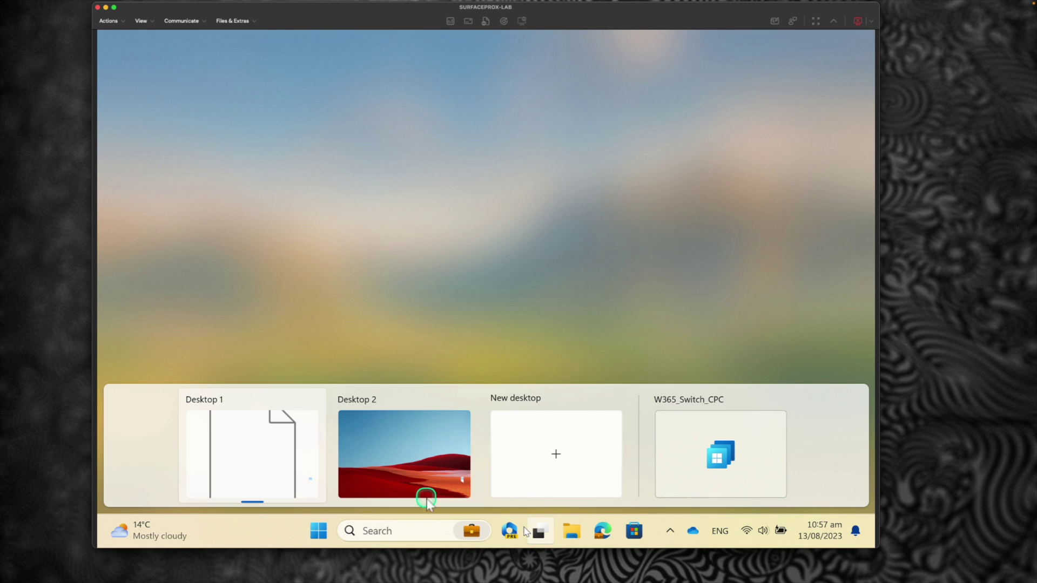
{"action": "left_click", "coordinate": [709, 443]}
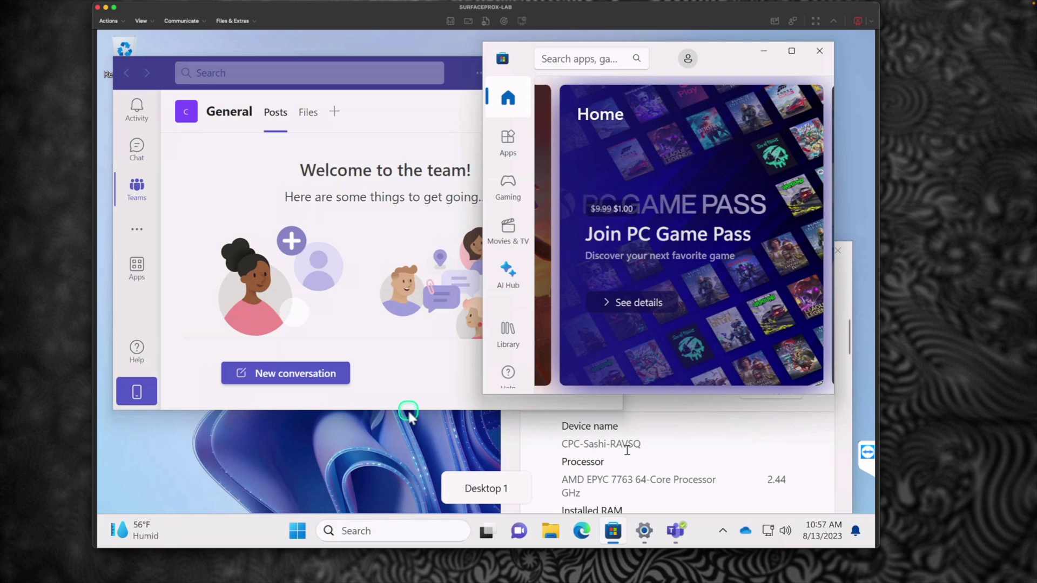
{"action": "left_click_drag", "start_coordinate": [409, 410], "coordinate": [412, 372]}
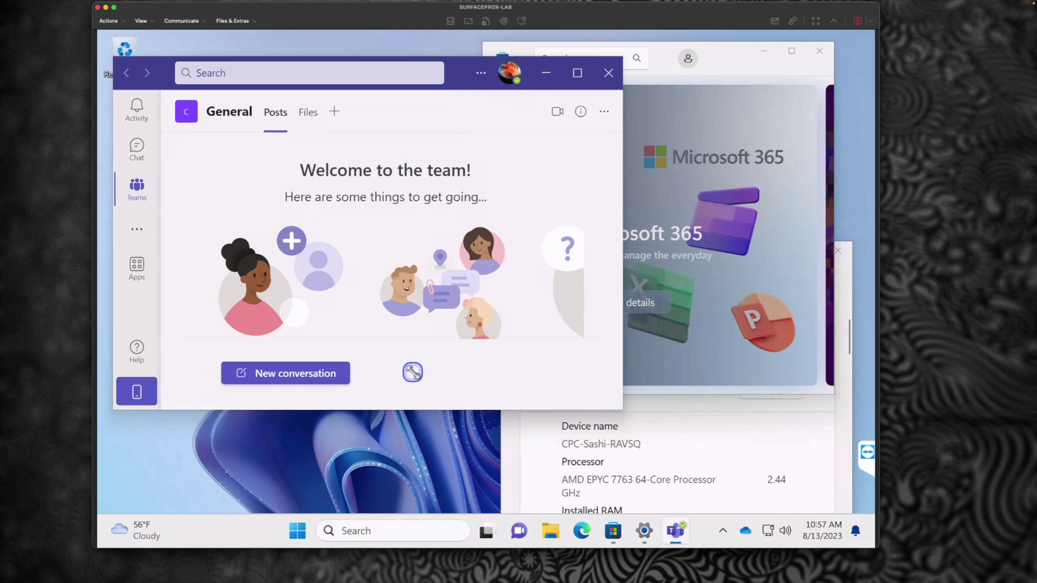
Open Task view on the Cloud PC and switch to the local desktops
{"action": "left_click", "coordinate": [491, 536]}
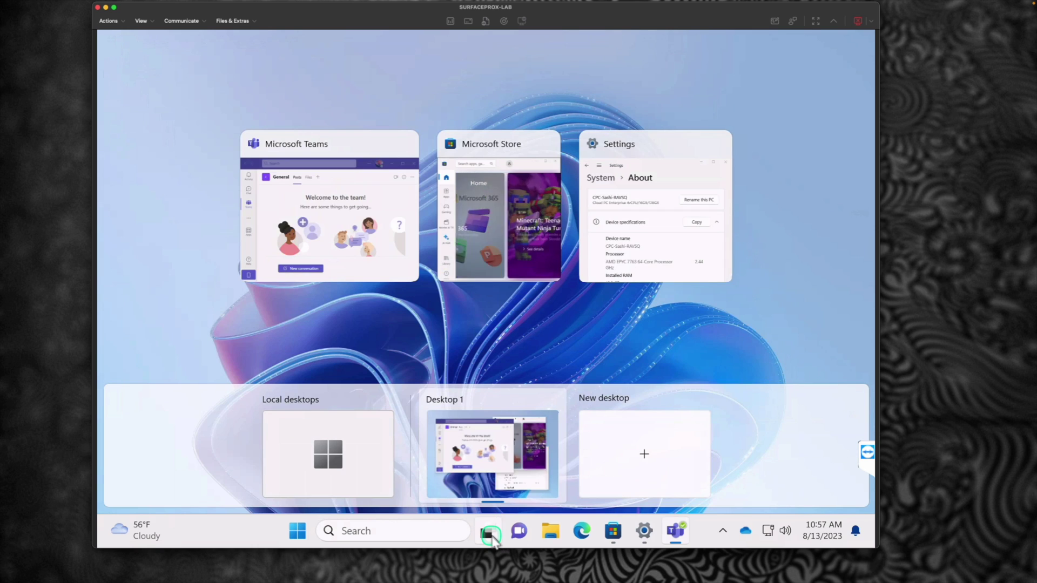
{"action": "left_click", "coordinate": [491, 537]}
{"action": "left_click", "coordinate": [492, 536]}
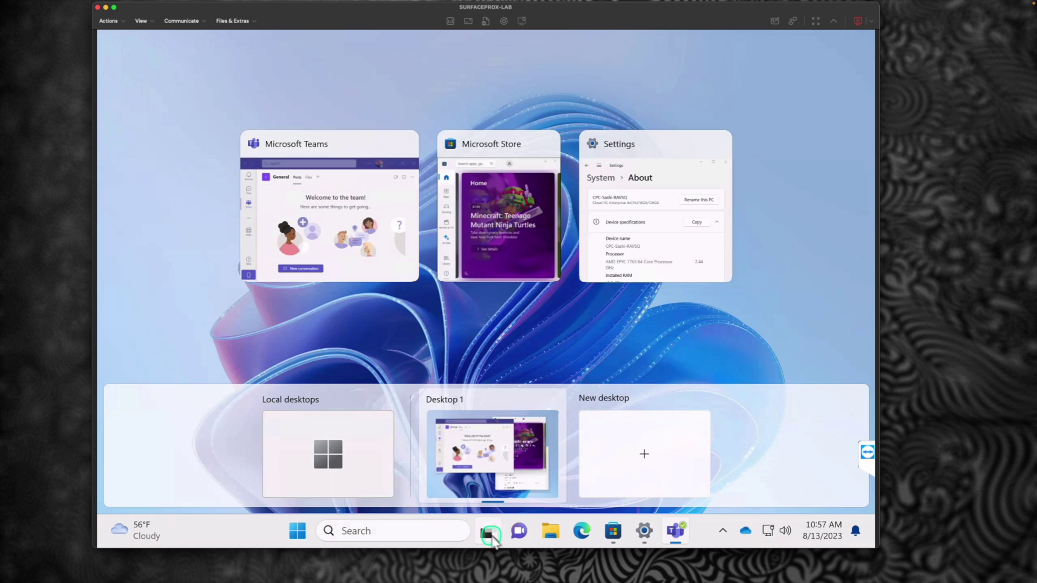
{"action": "left_click", "coordinate": [492, 536]}
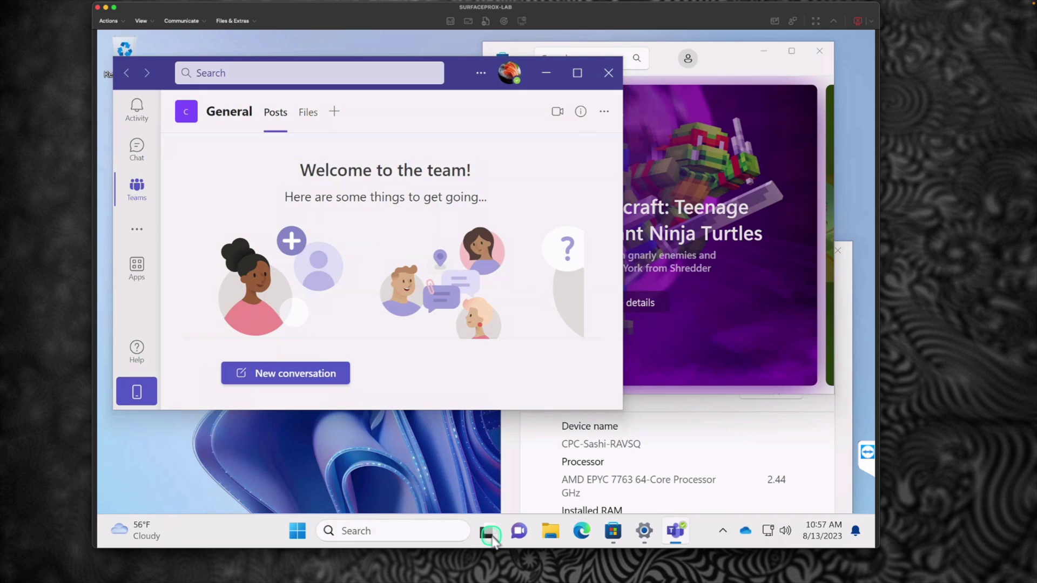
{"action": "left_click", "coordinate": [492, 537]}
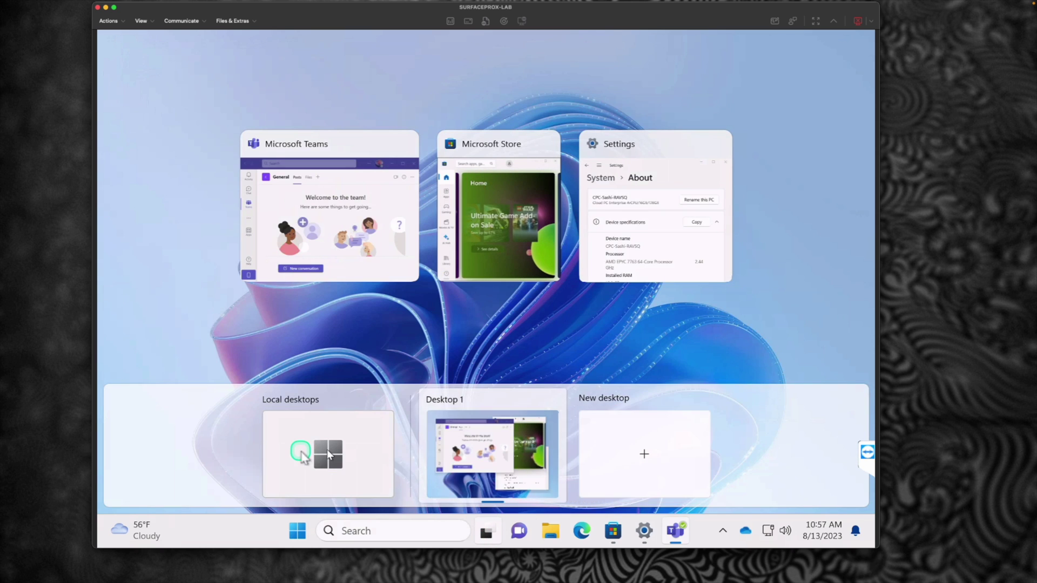
{"action": "left_click", "coordinate": [305, 454]}
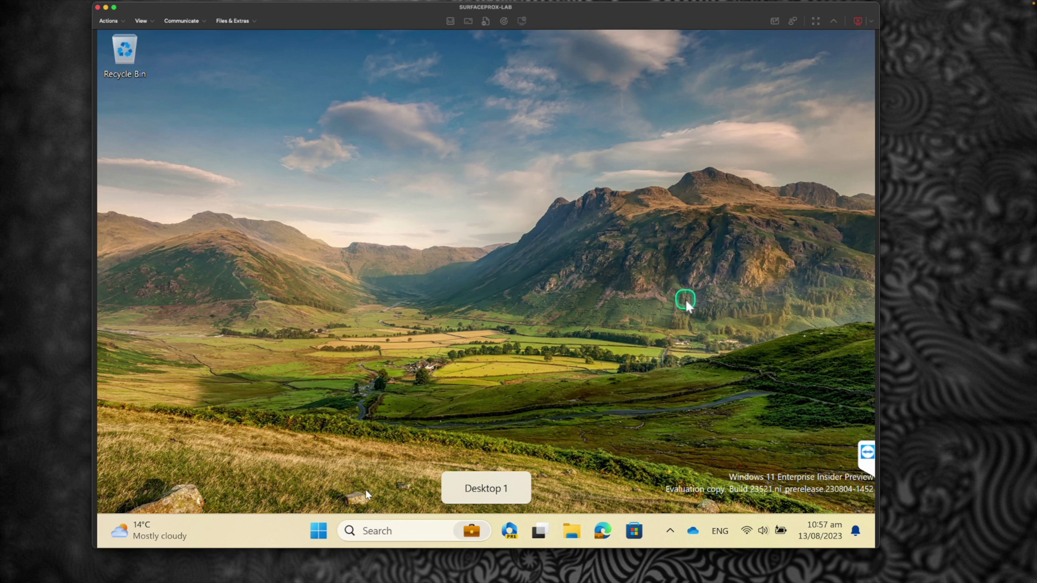